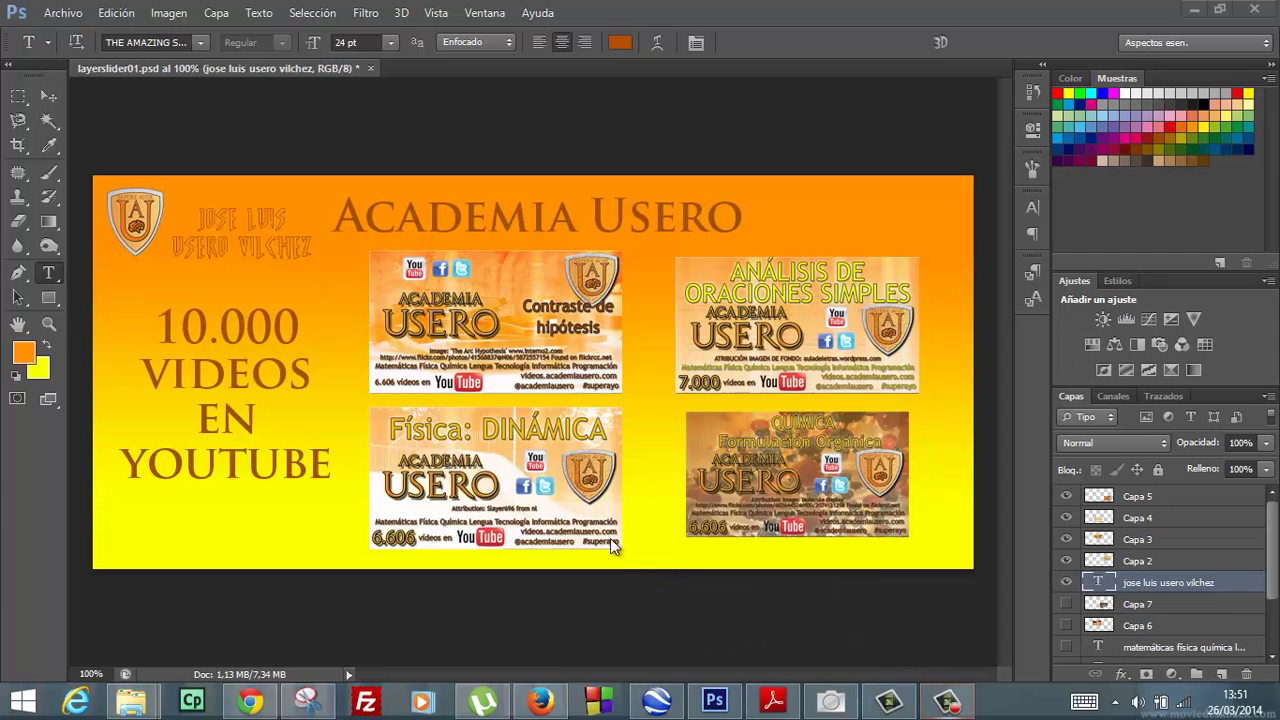
Step: Create a new 1366 × 768 pixel document with a white background
click(63, 13)
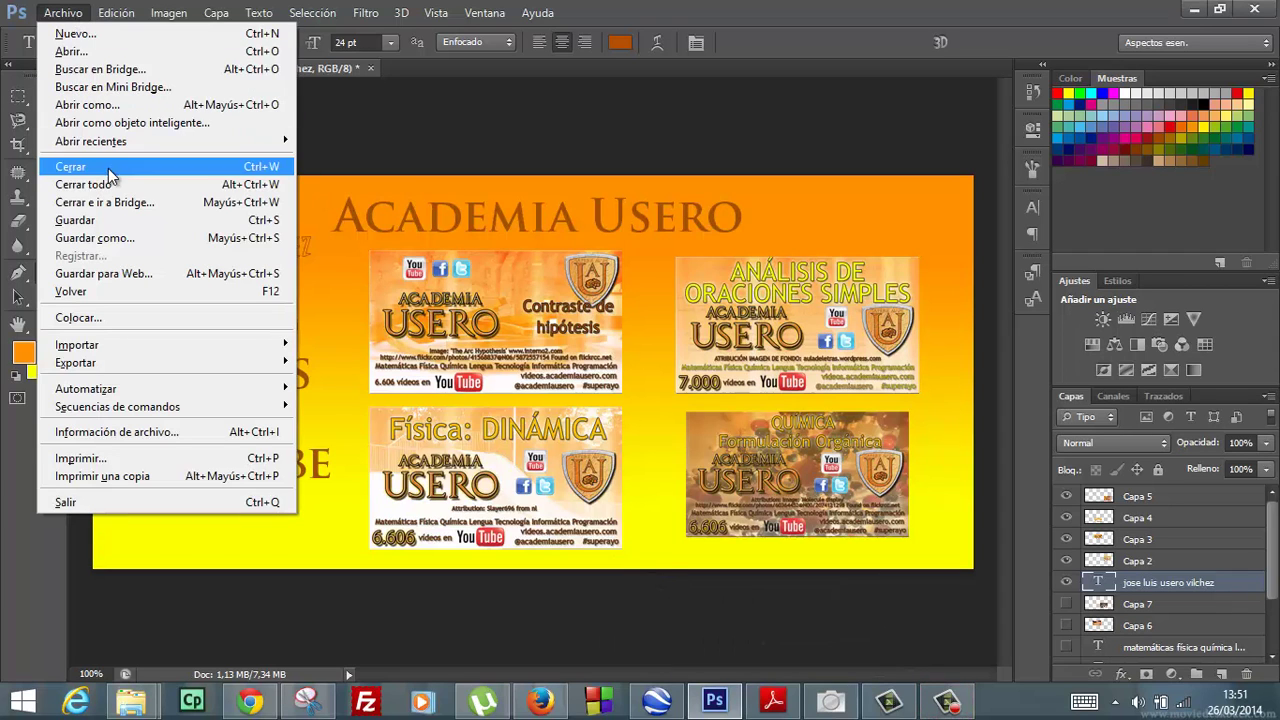
key(Escape)
key(ctrl+n)
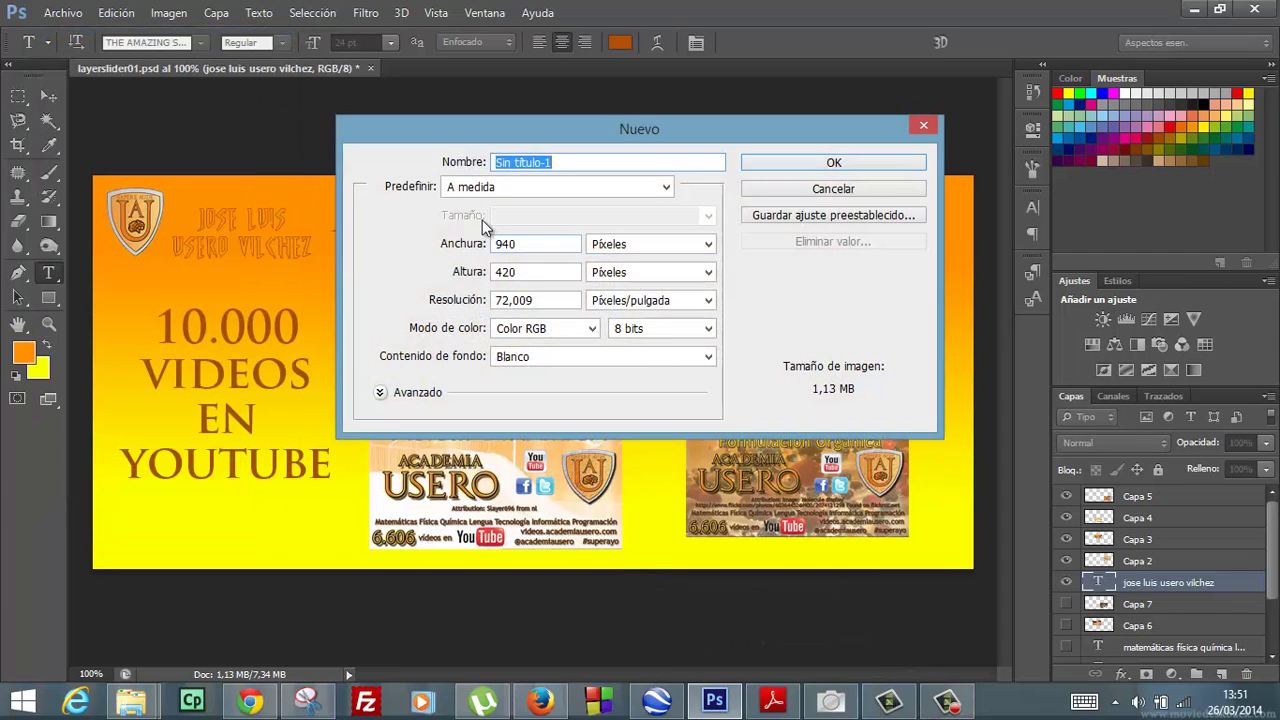
double_click(523, 243)
text(1)
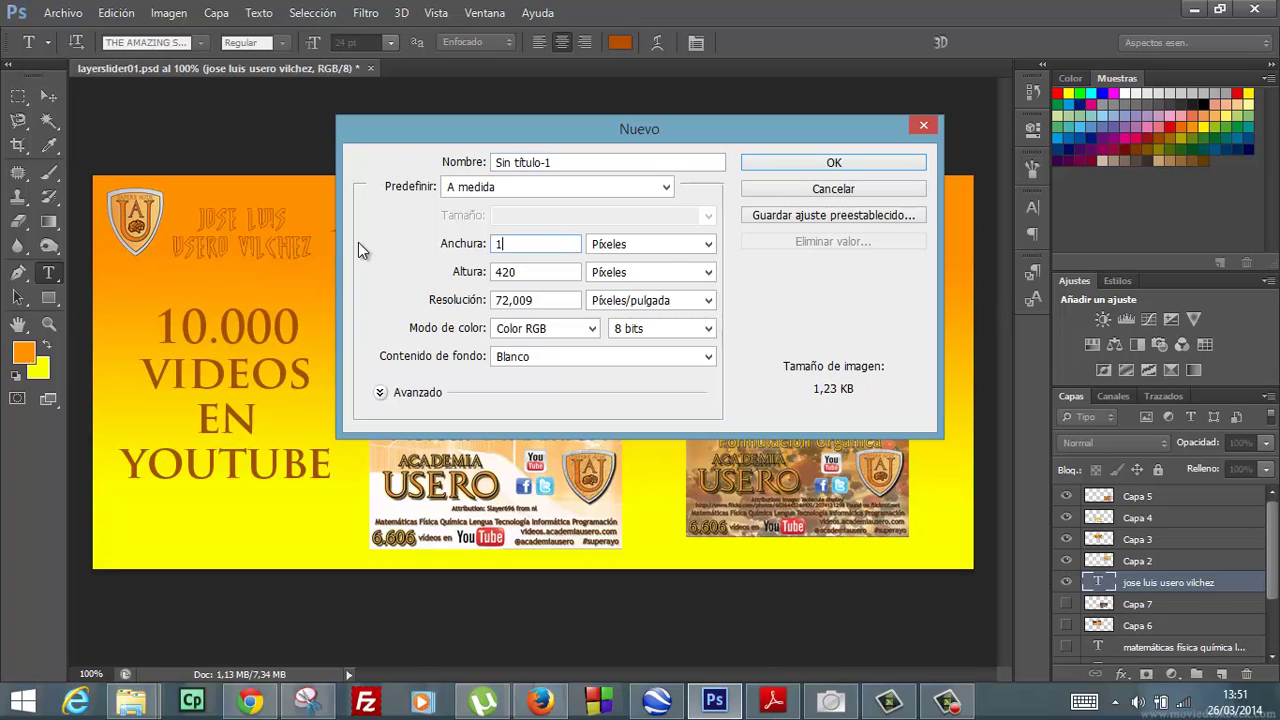
text(366)
key(Tab)
key(Tab)
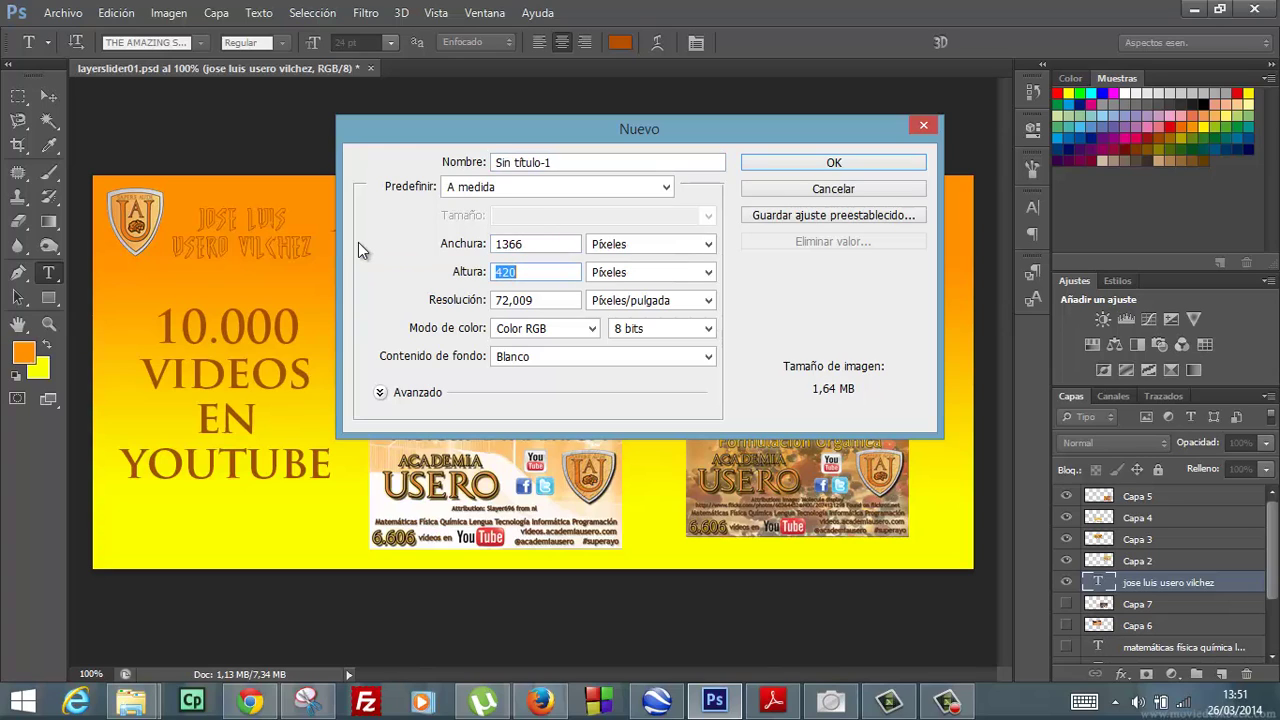
text(768)
key(Tab)
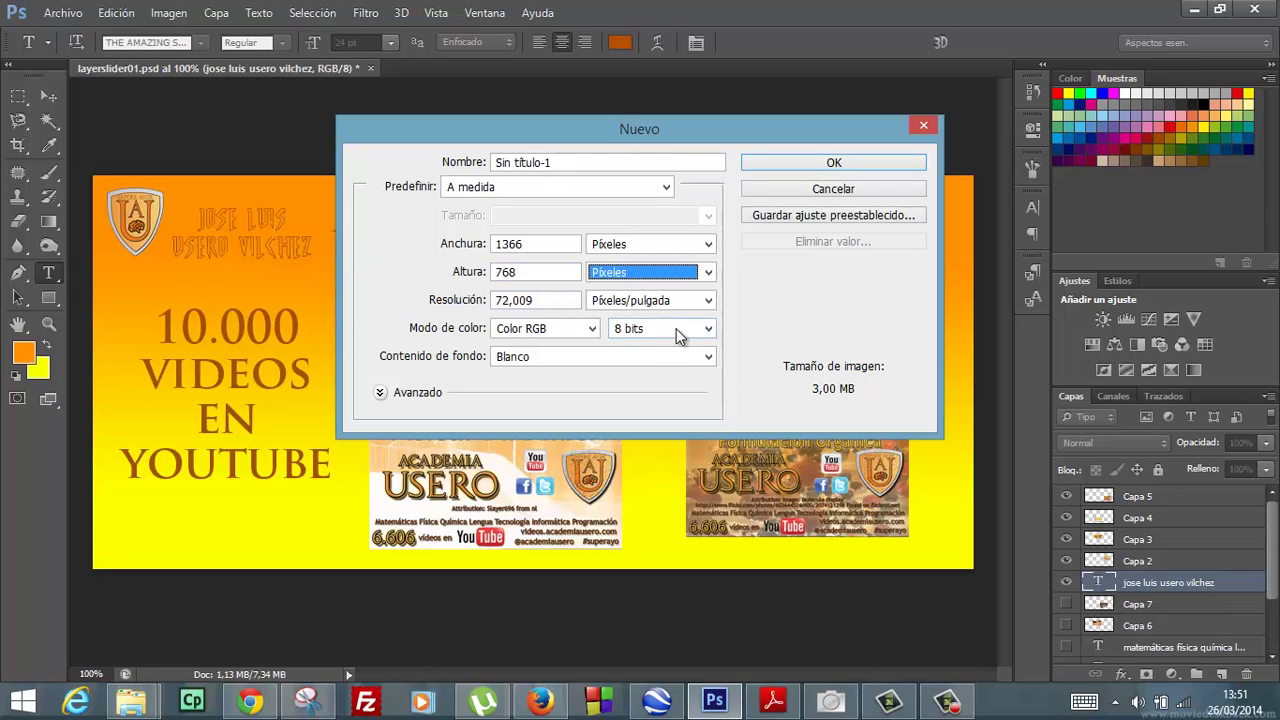
click(812, 163)
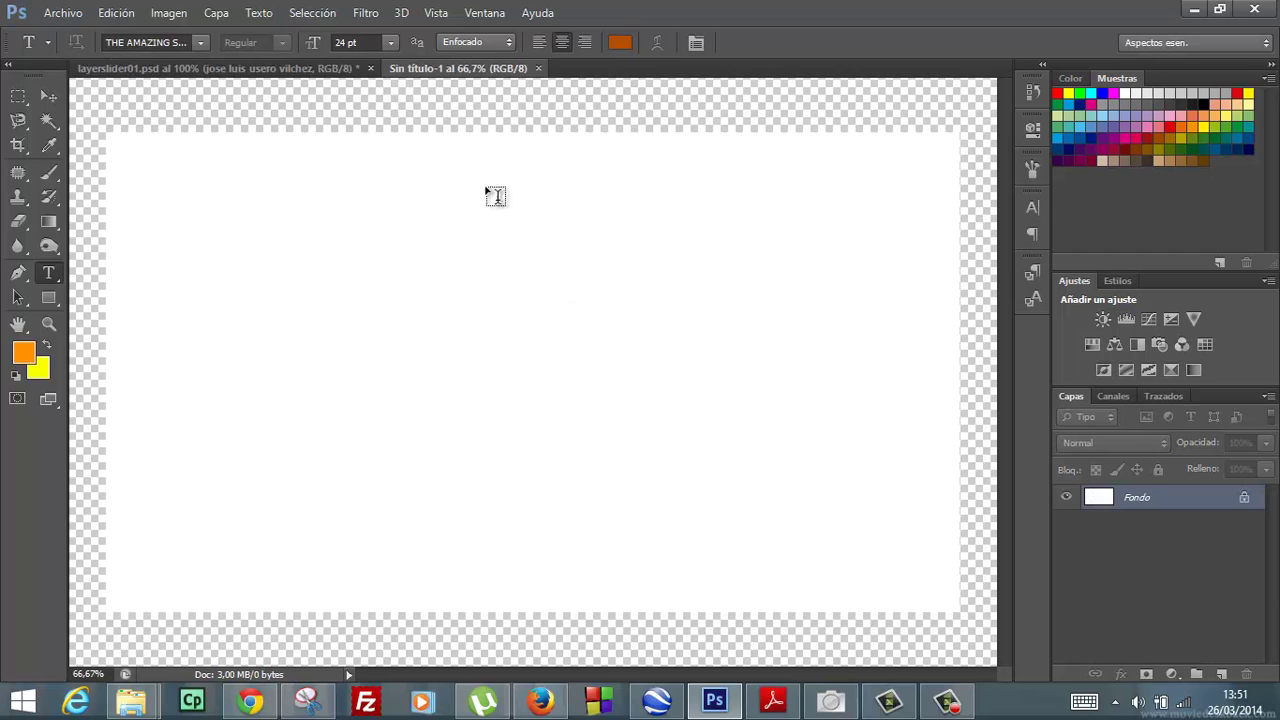
Step: In layerslider01.psd, identify and select the logo layer Capa 1
click(295, 69)
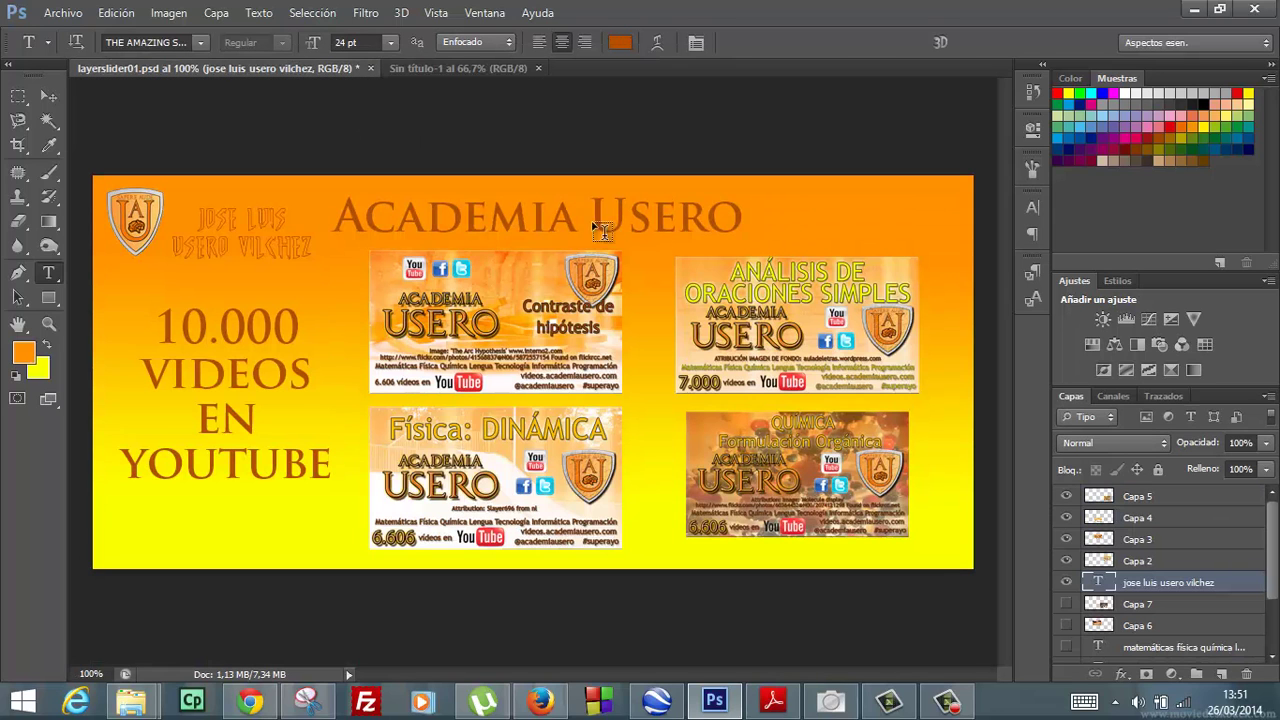
drag(1271, 590, 1269, 640)
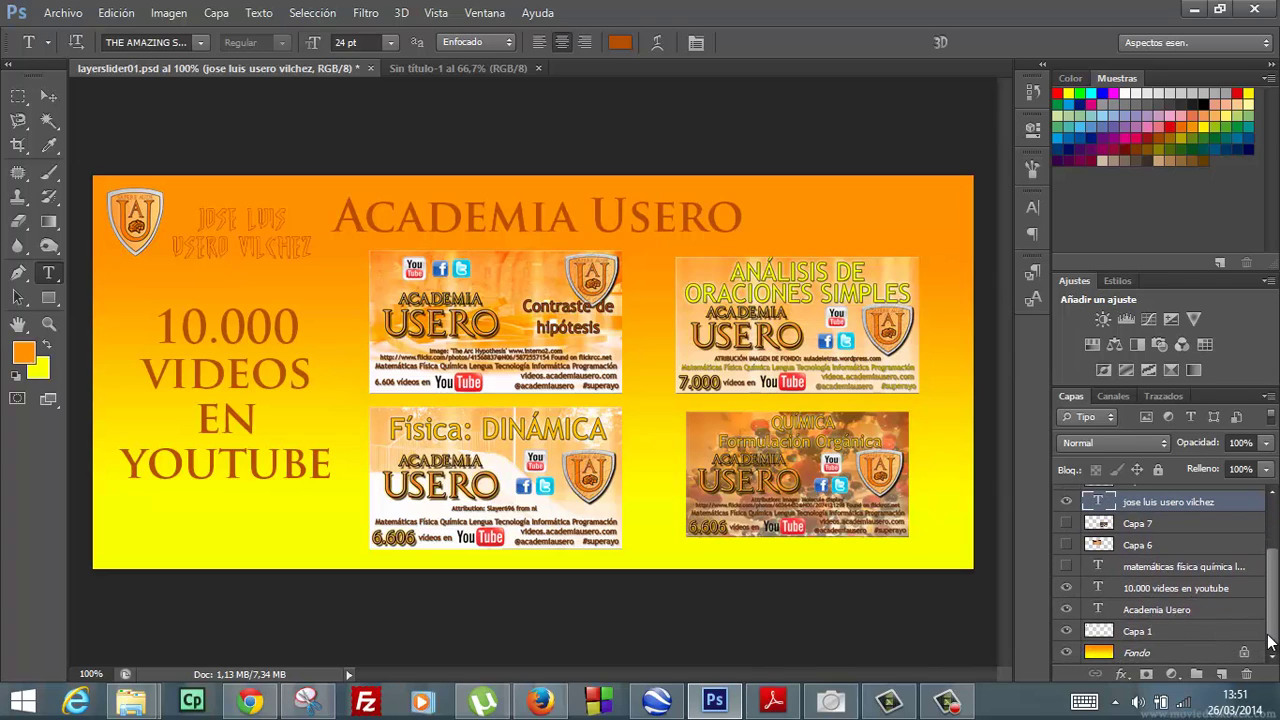
click(1066, 632)
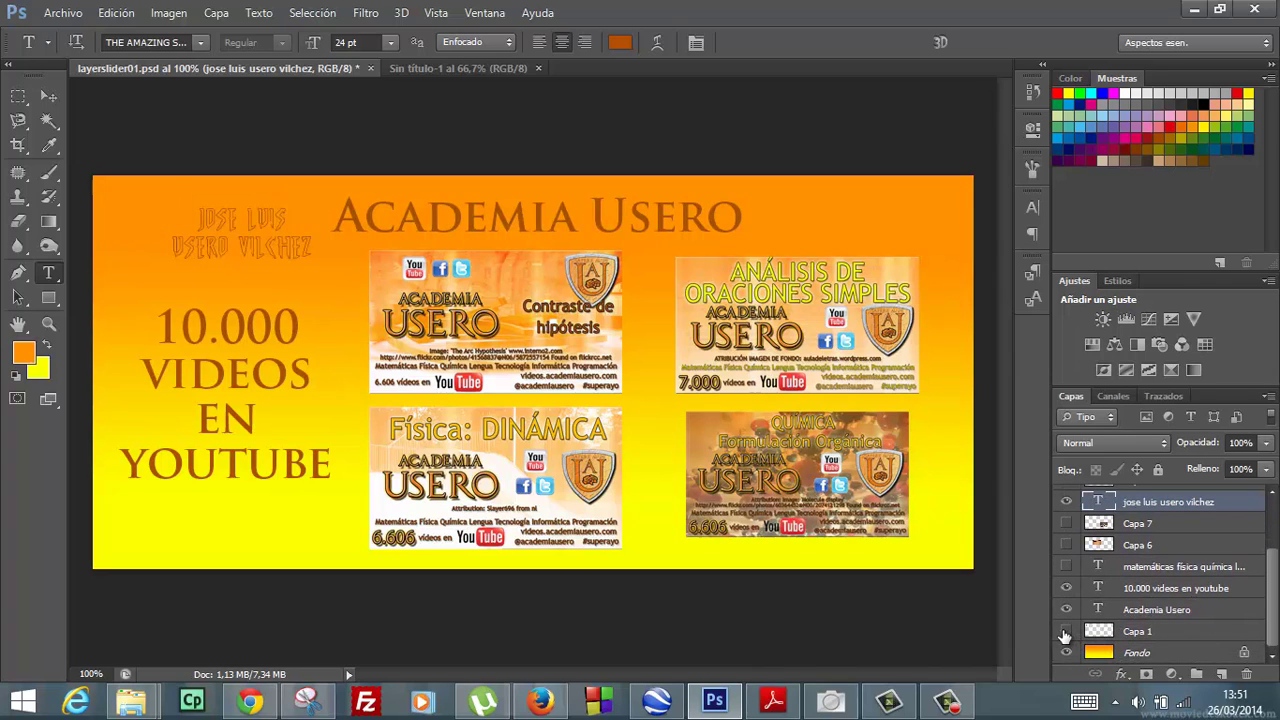
click(1066, 632)
click(1108, 634)
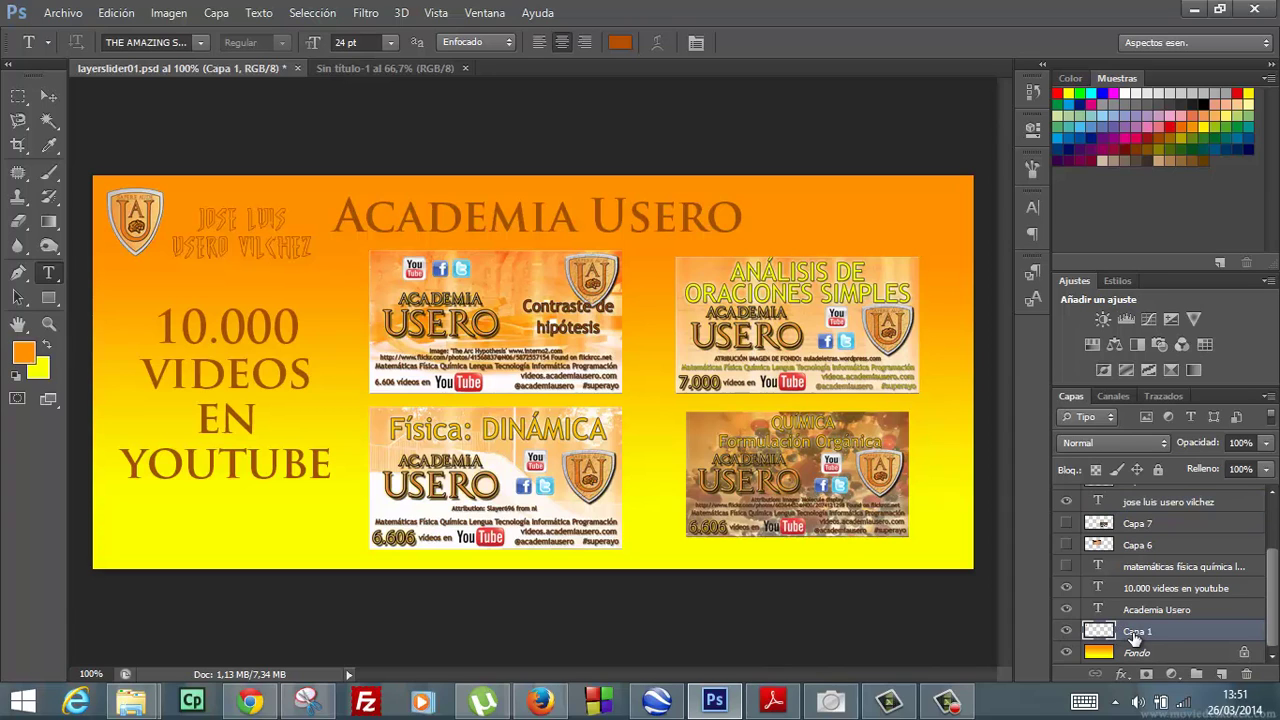
drag(1137, 636, 402, 68)
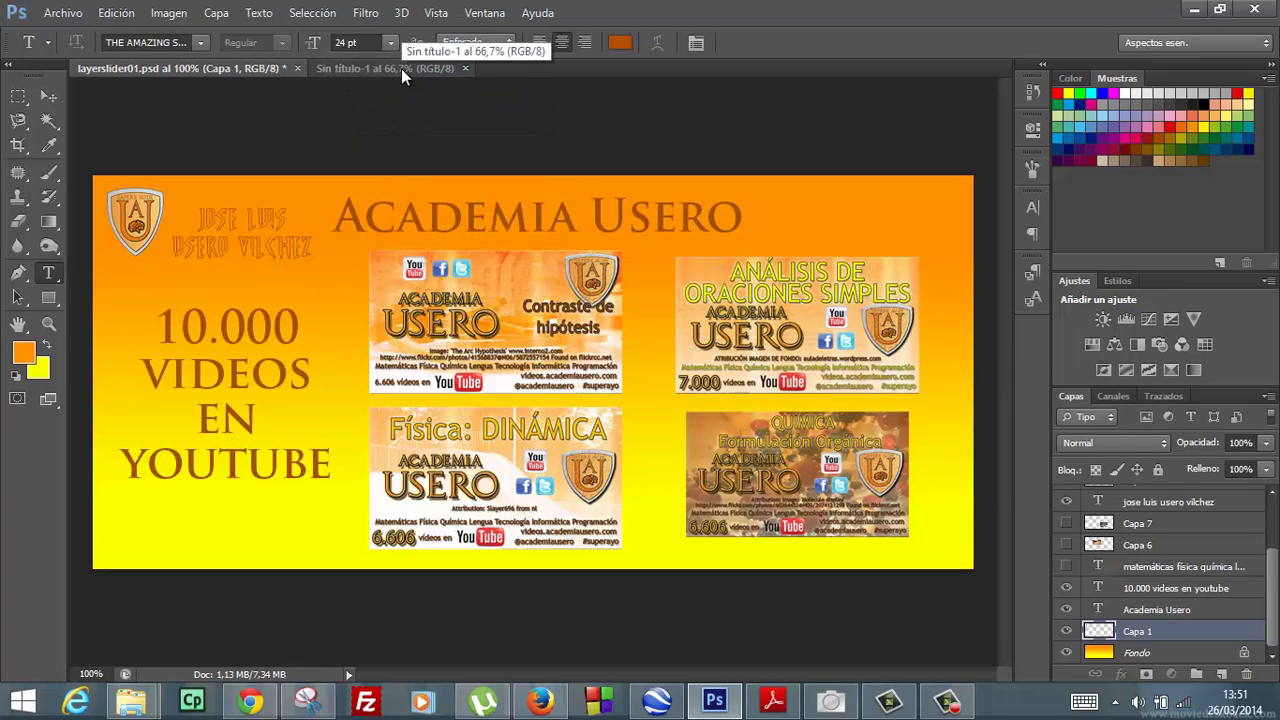
Step: Duplicate Capa 1 into the Sin título-1 document
right_click(1101, 633)
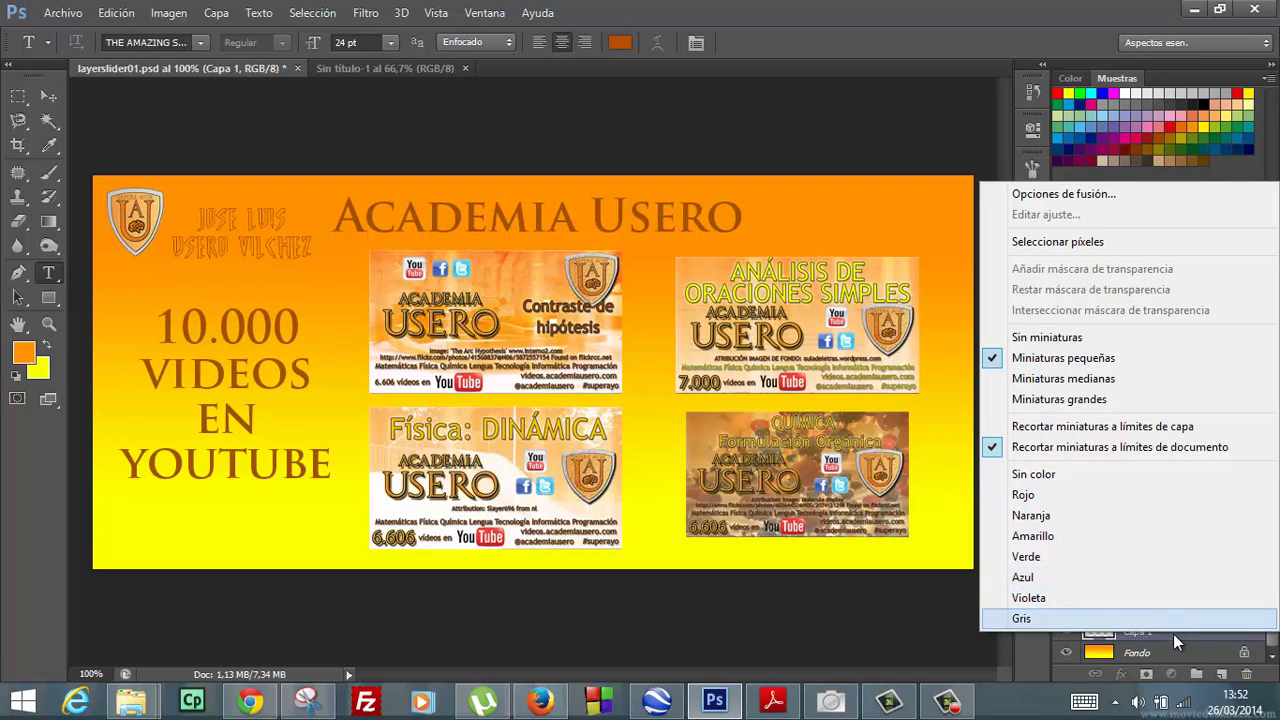
click(1173, 634)
right_click(1150, 628)
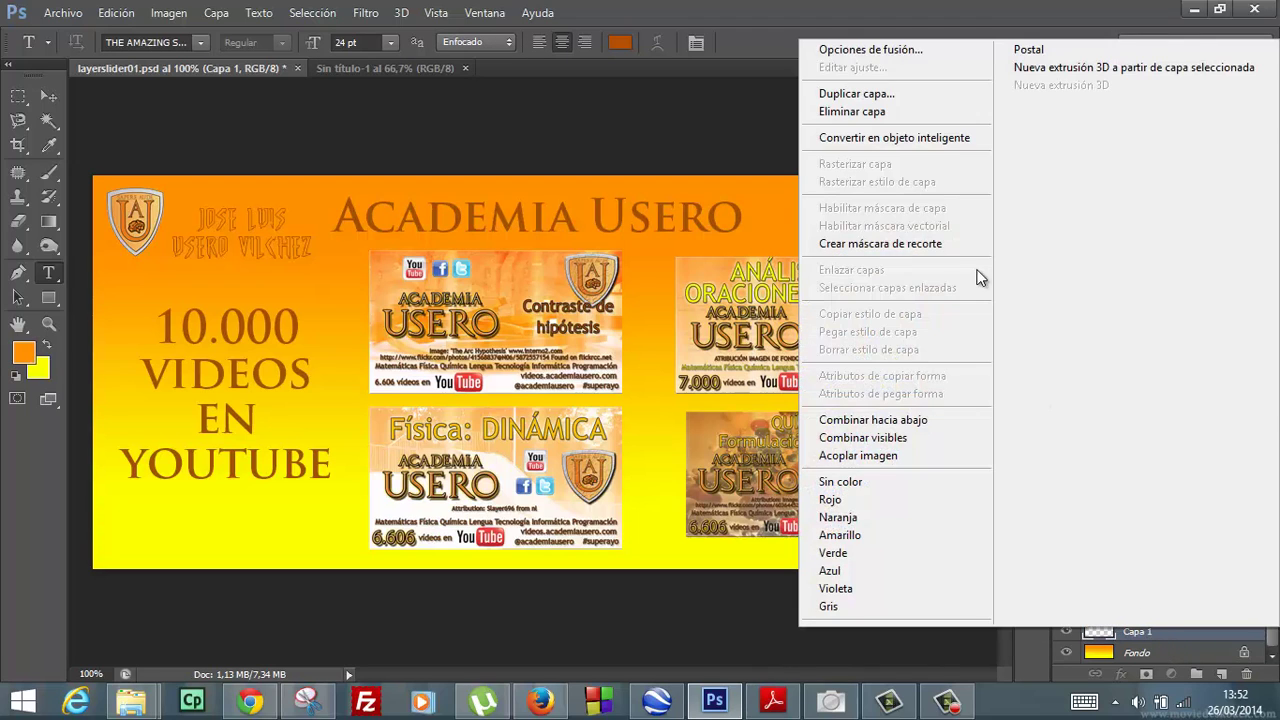
click(901, 94)
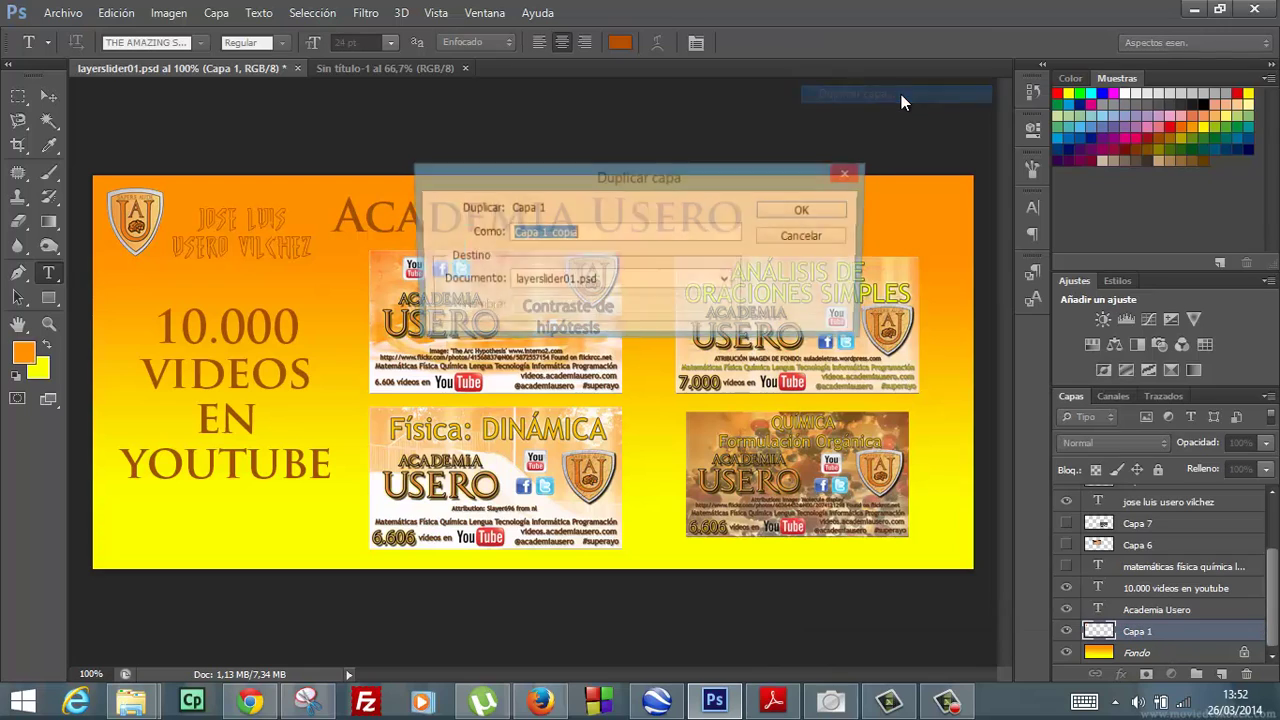
click(731, 281)
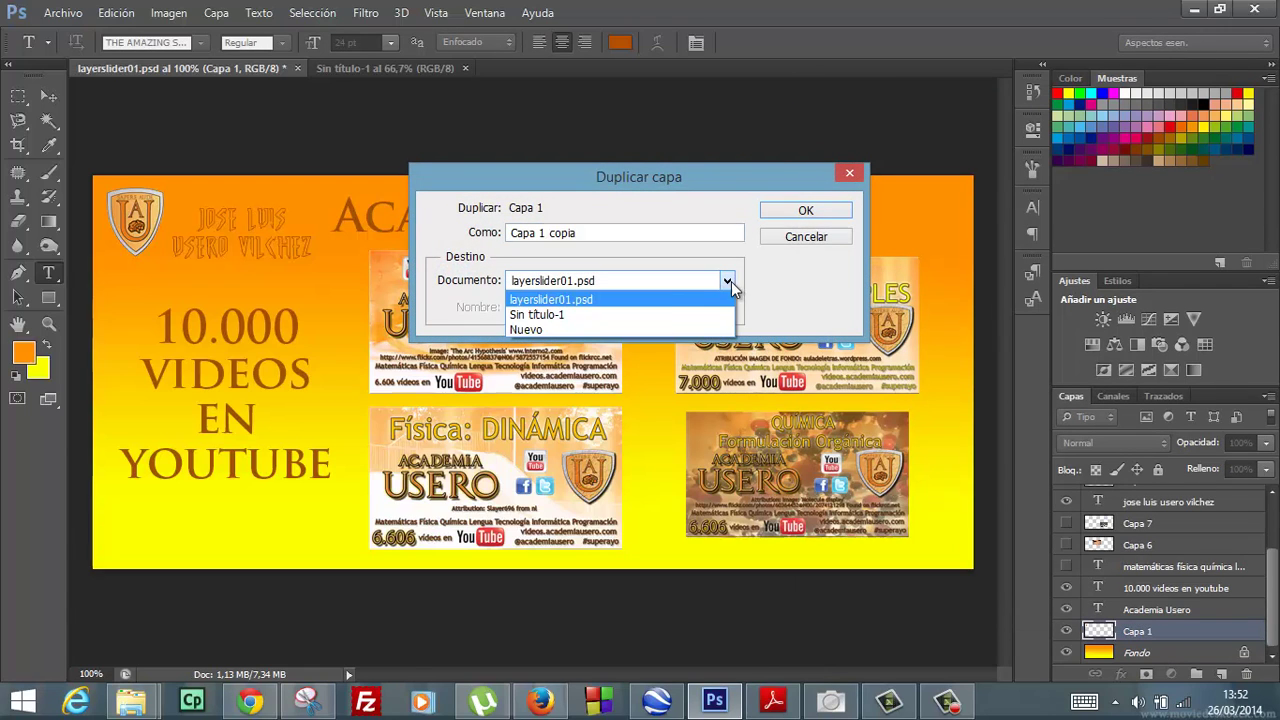
click(650, 316)
click(806, 211)
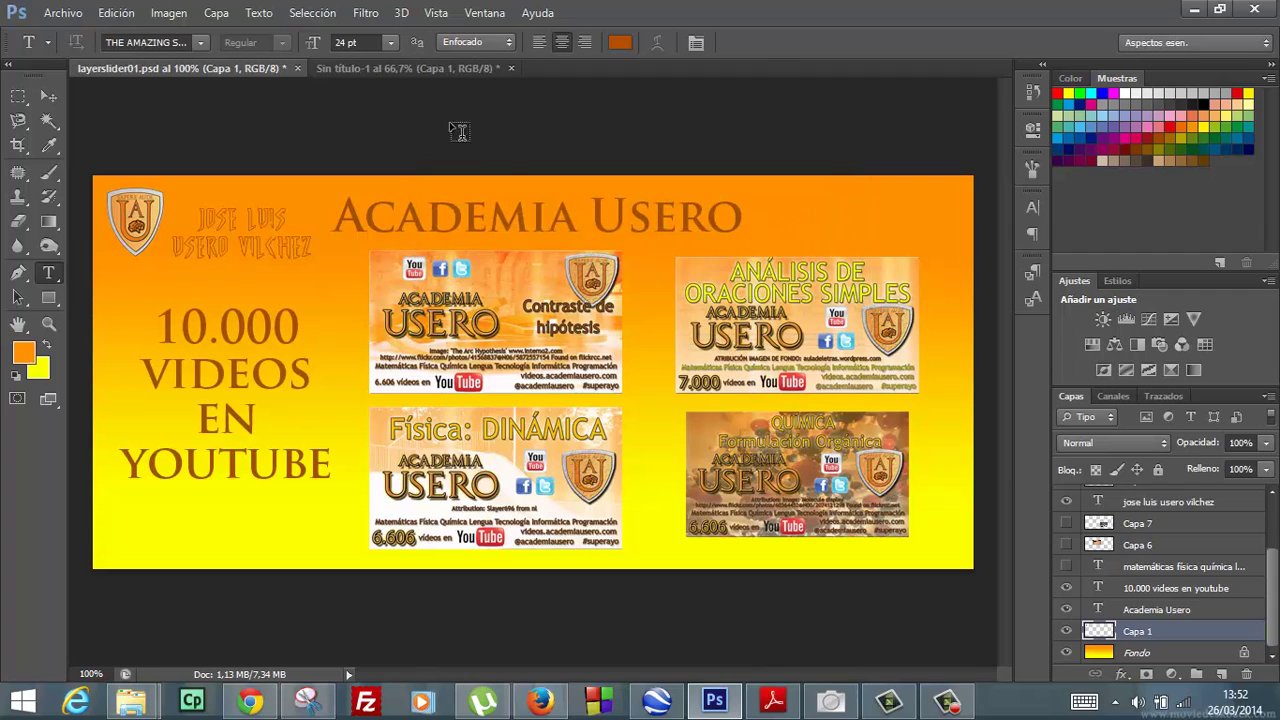
Step: Free-transform the copied logo in Sin título-1's top-left corner to resize it
click(427, 67)
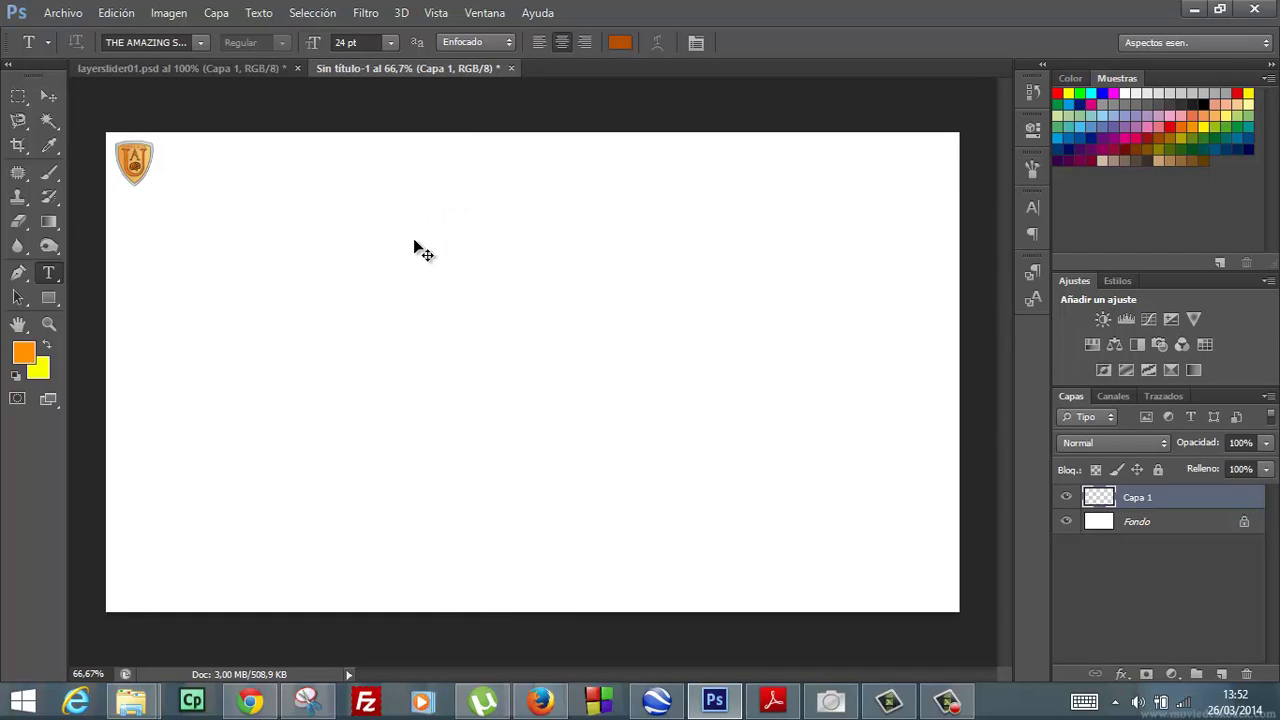
key(ctrl+t)
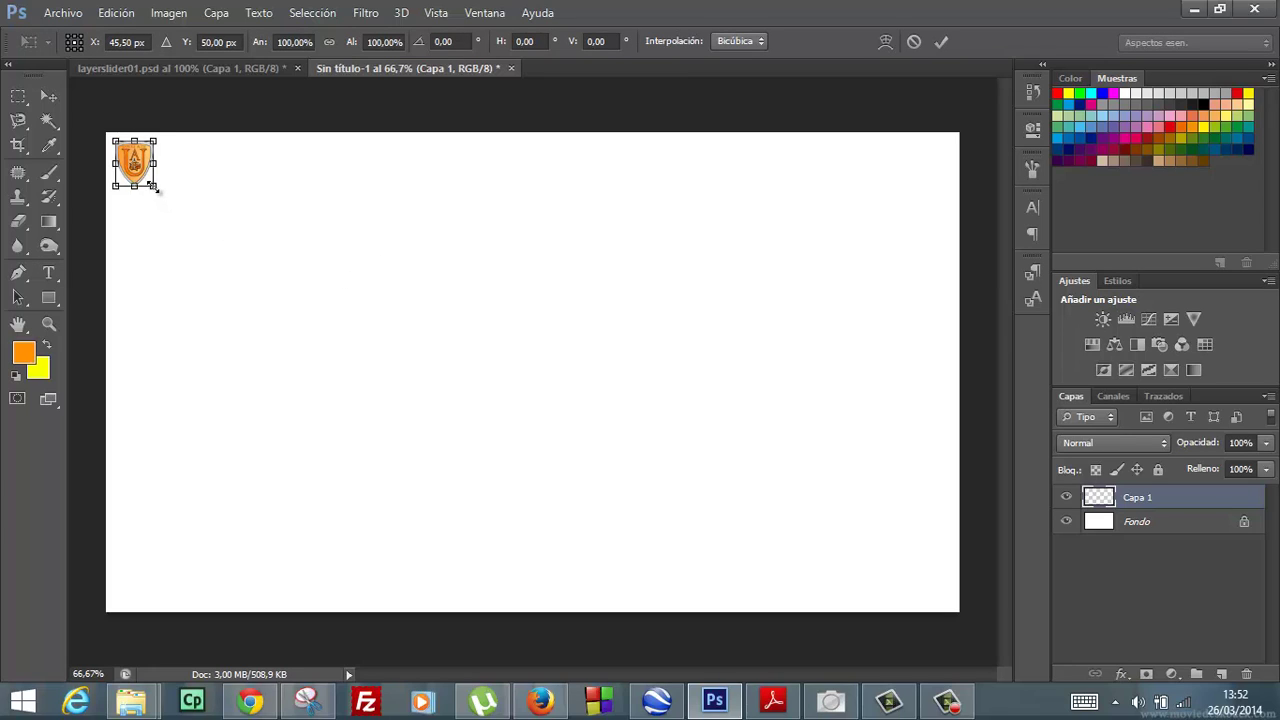
mouse_move(153, 187)
mouse_down()
mouse_move(184, 224)
mouse_move(171, 198)
mouse_up()
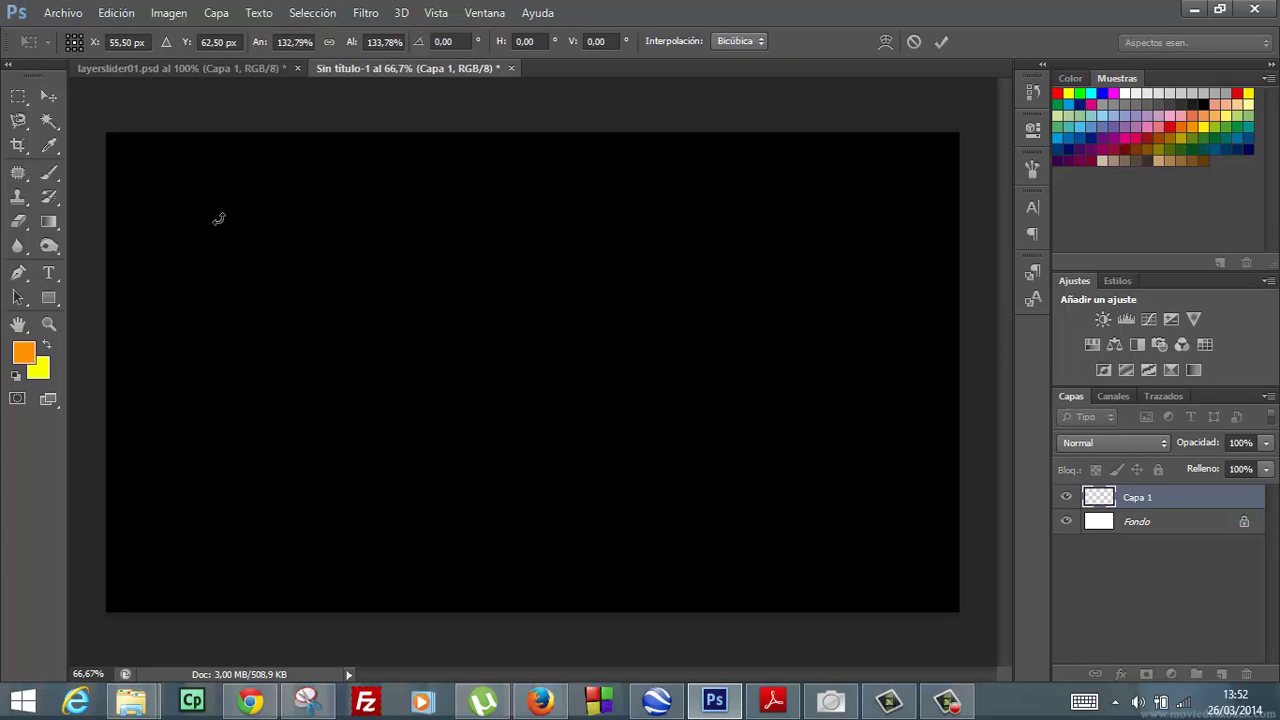
key(t)
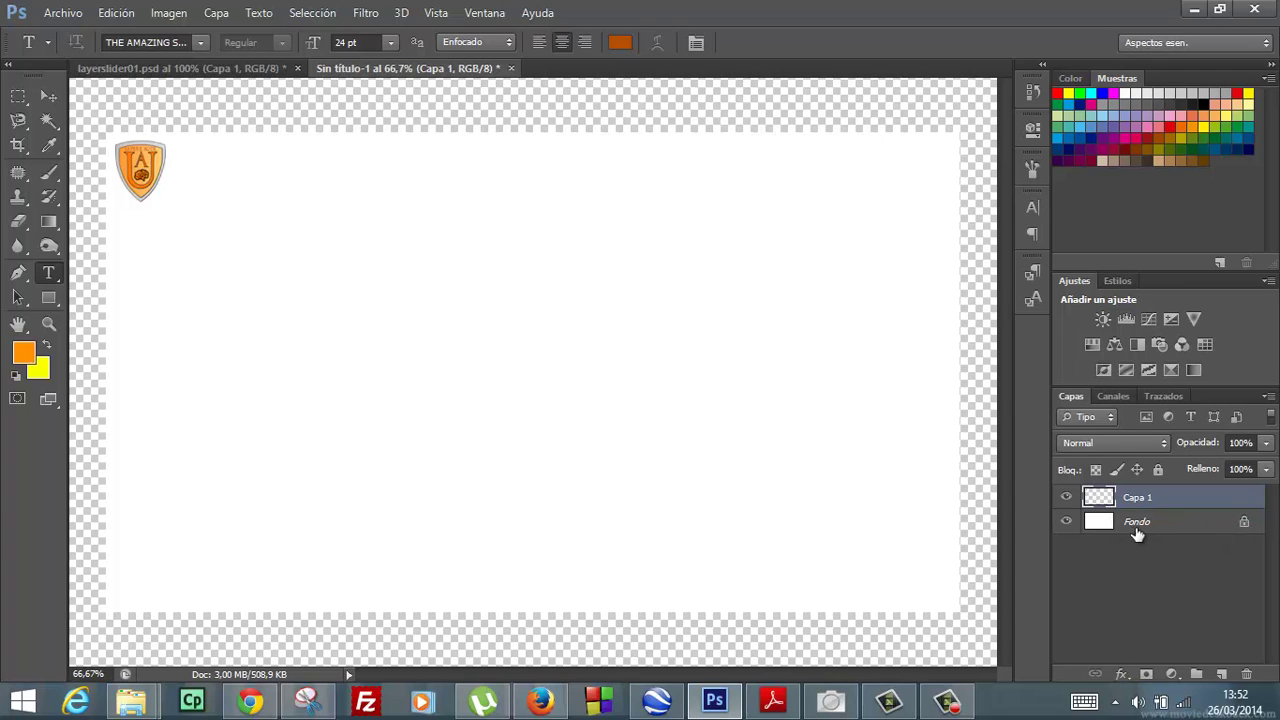
Step: Convert Fondo into layer Capa 0 and select the Gradient tool with its orange-yellow preset
double_click(1107, 526)
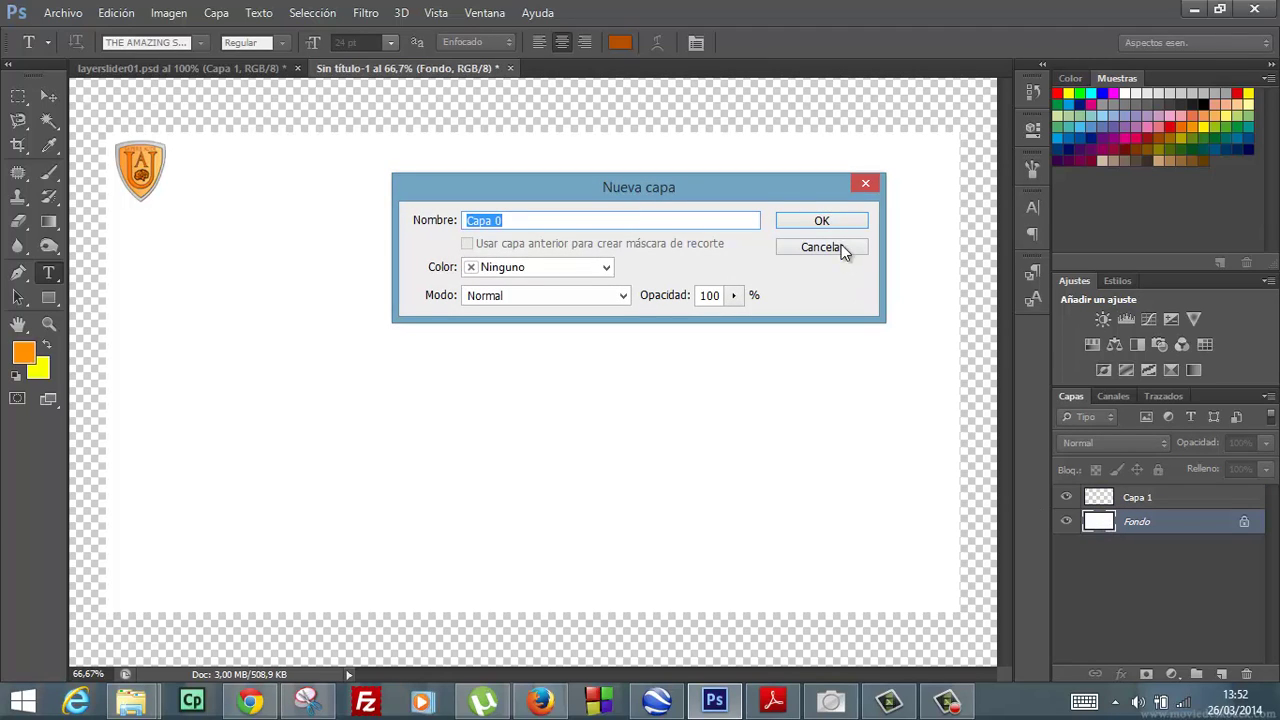
click(838, 224)
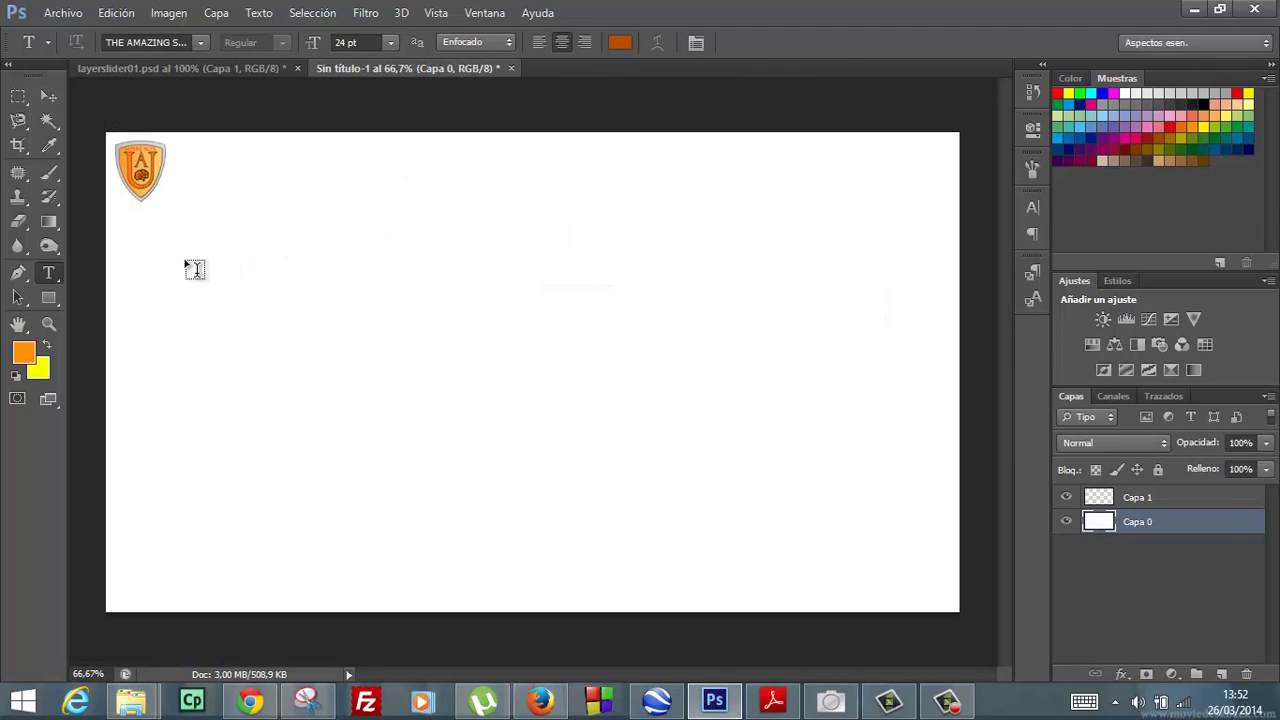
click(51, 225)
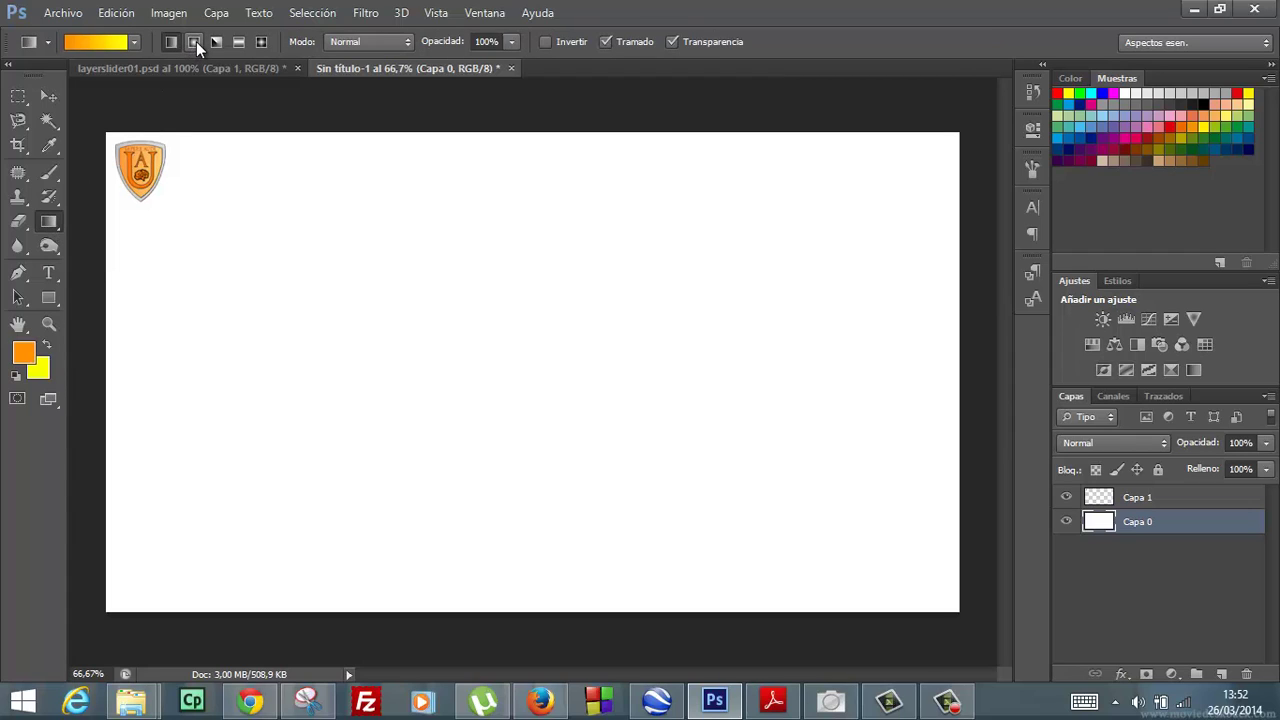
click(133, 45)
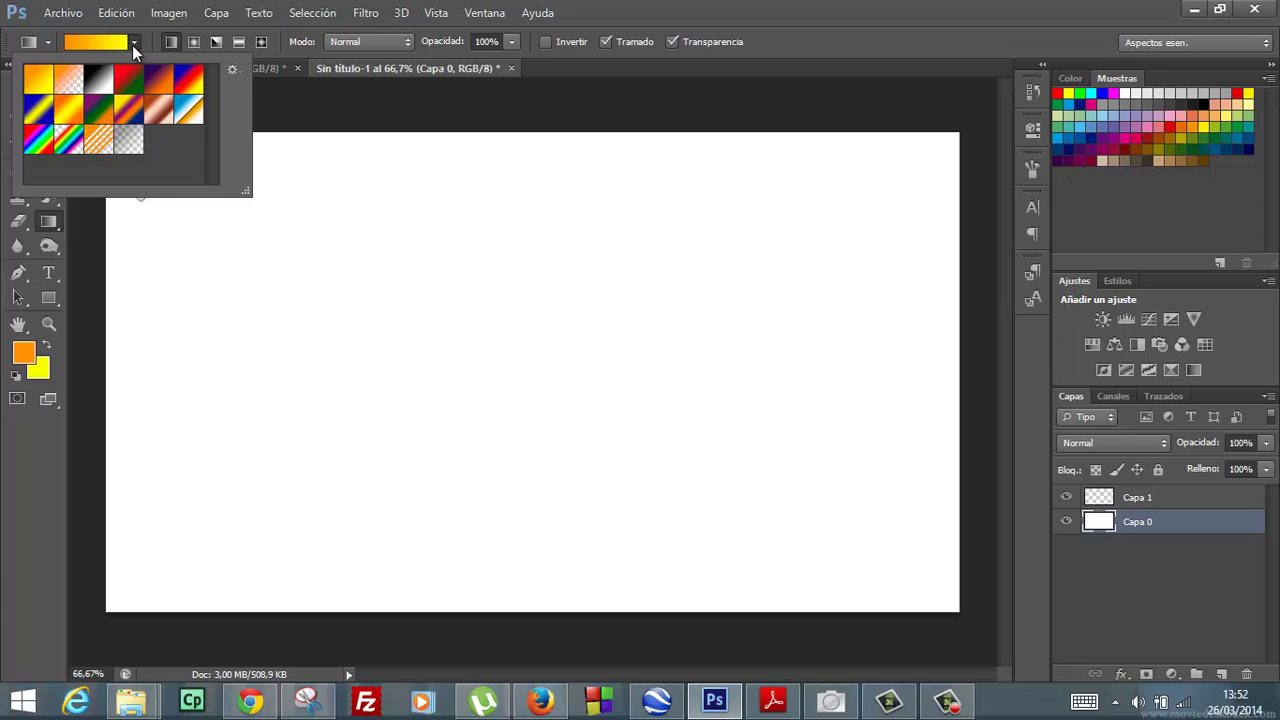
click(298, 92)
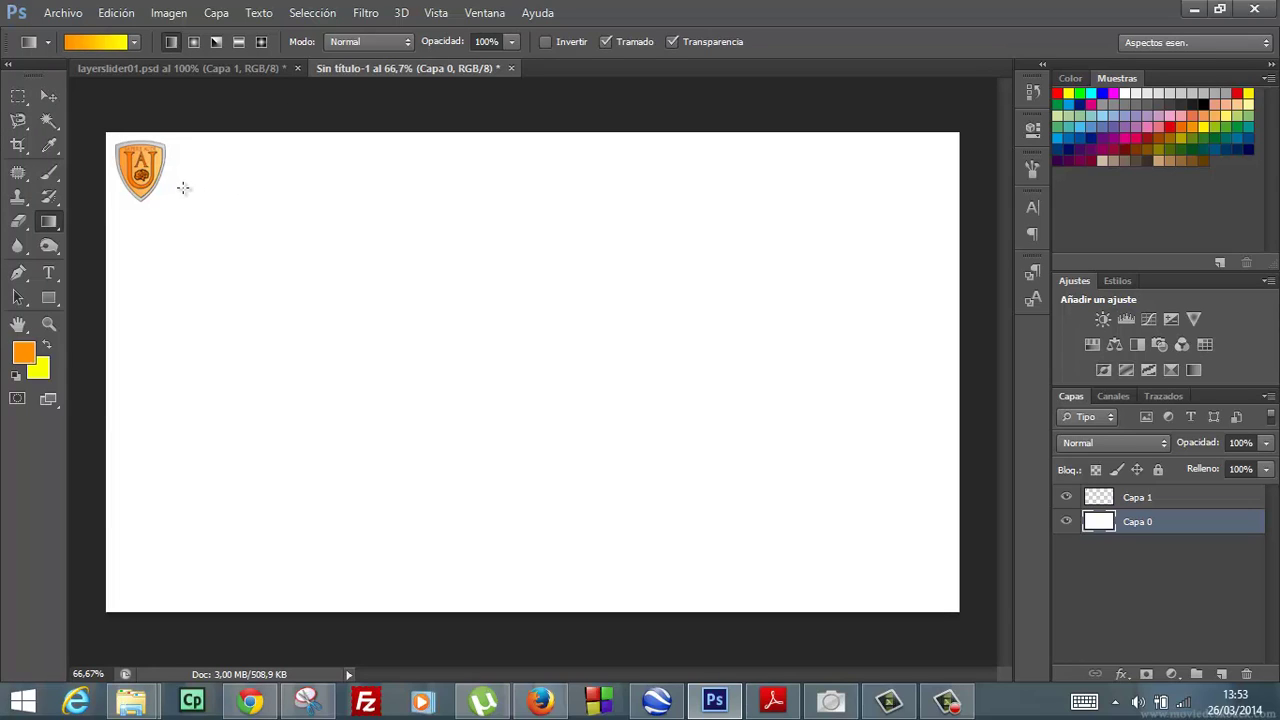
Step: Fill Capa 0 with an orange-to-yellow gradient, render Nubes clouds, and reselect the Gradient tool
drag(183, 188, 709, 430)
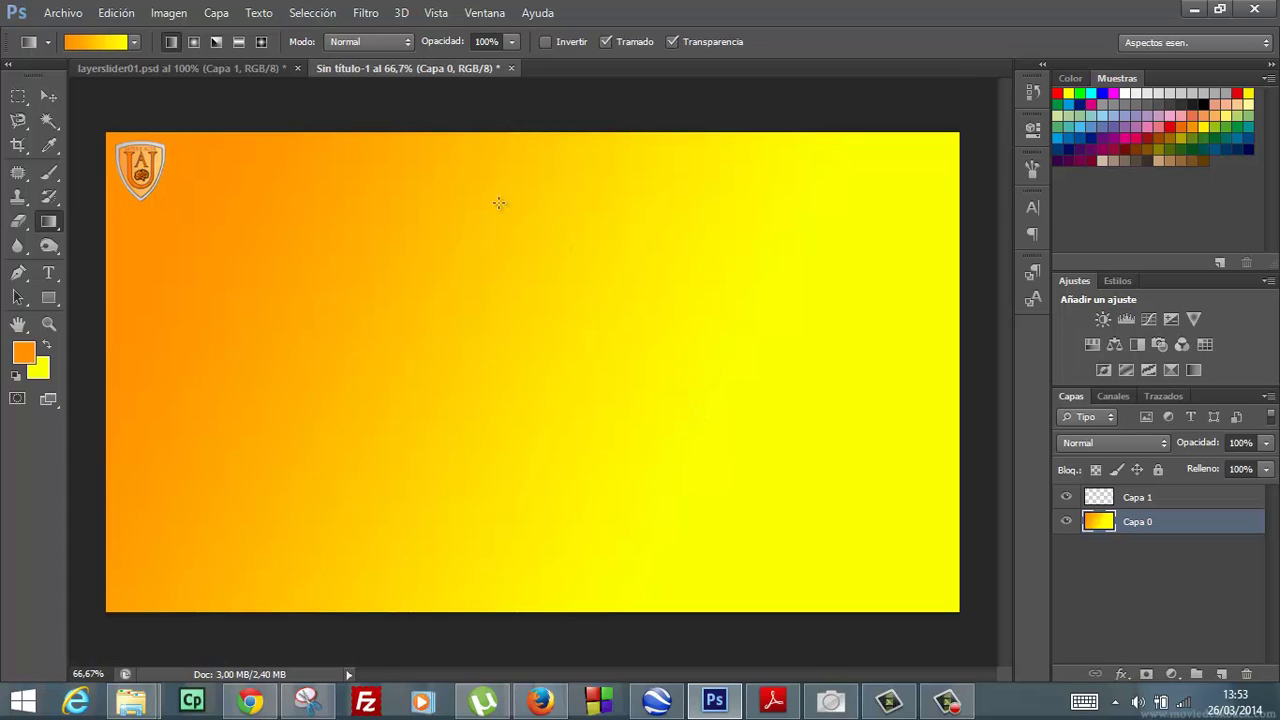
click(366, 13)
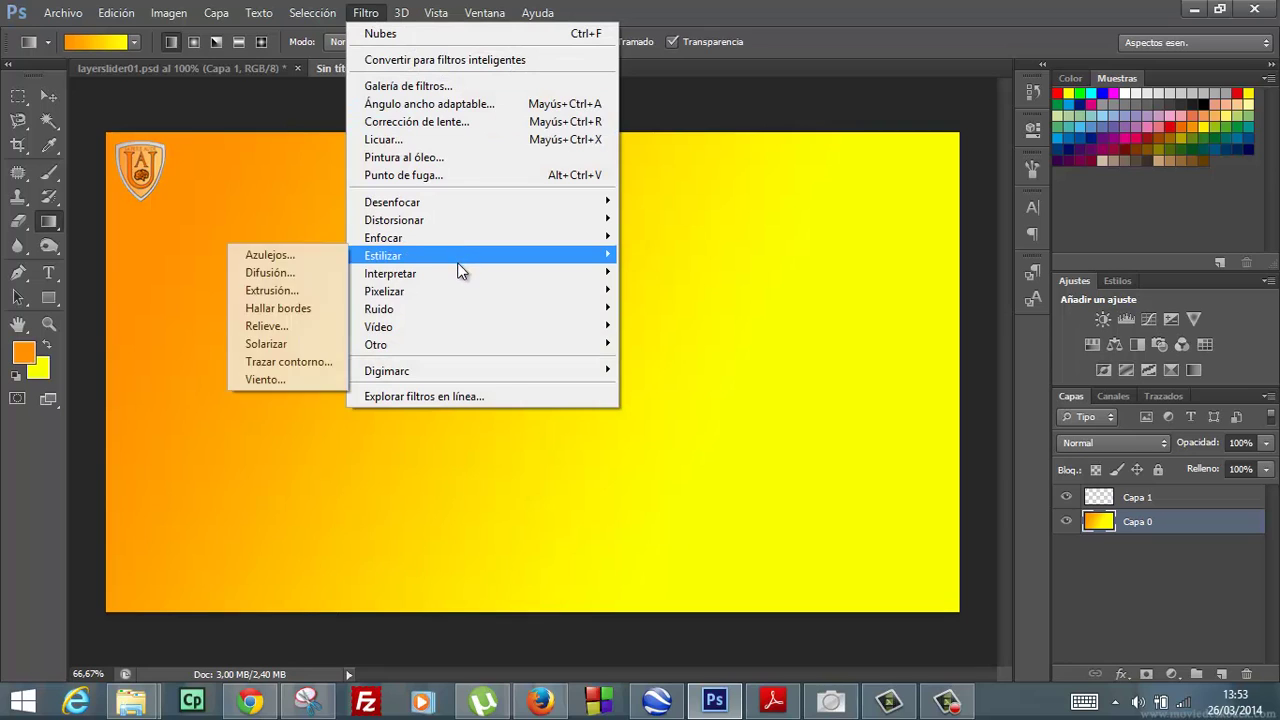
mouse_move(390, 273)
click(287, 327)
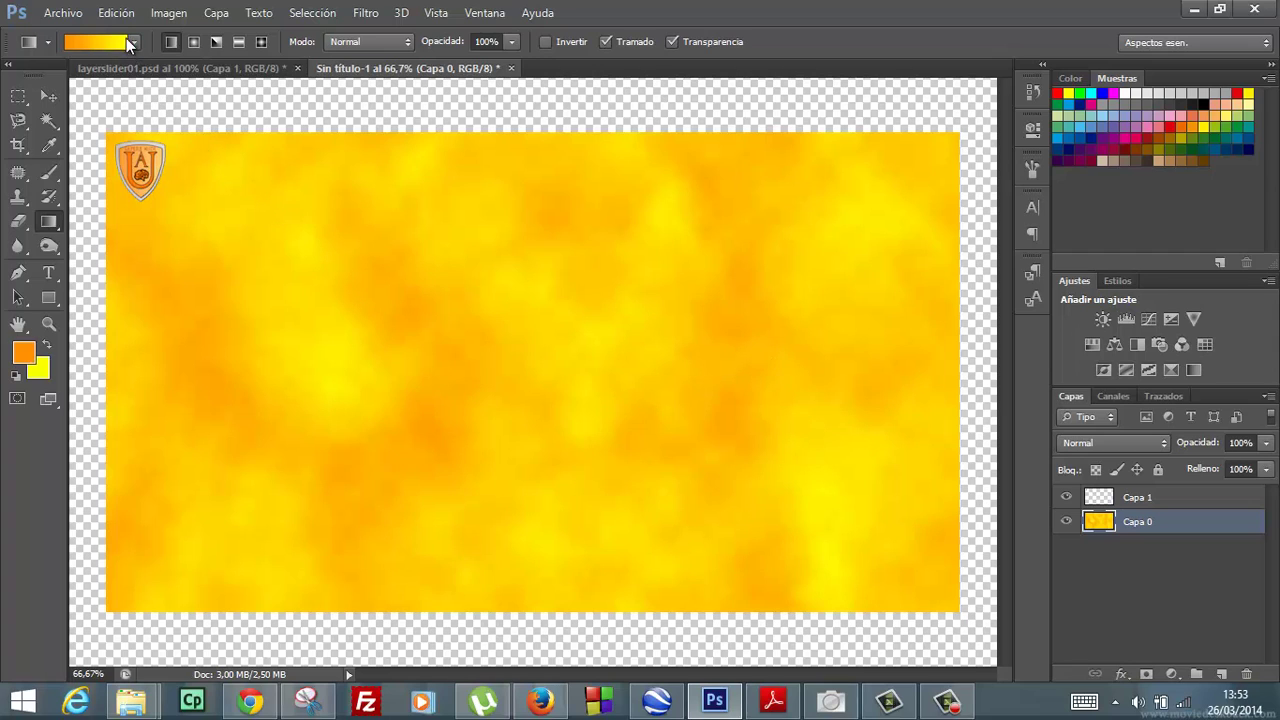
right_click(61, 219)
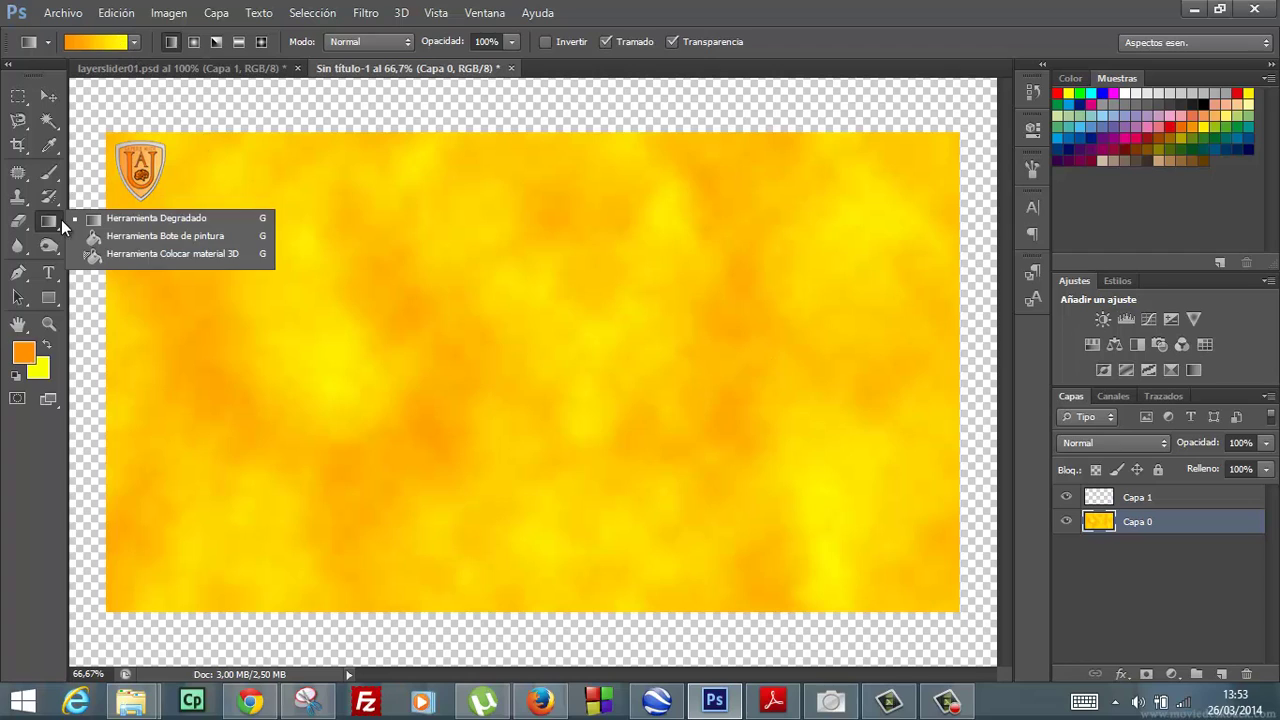
click(151, 219)
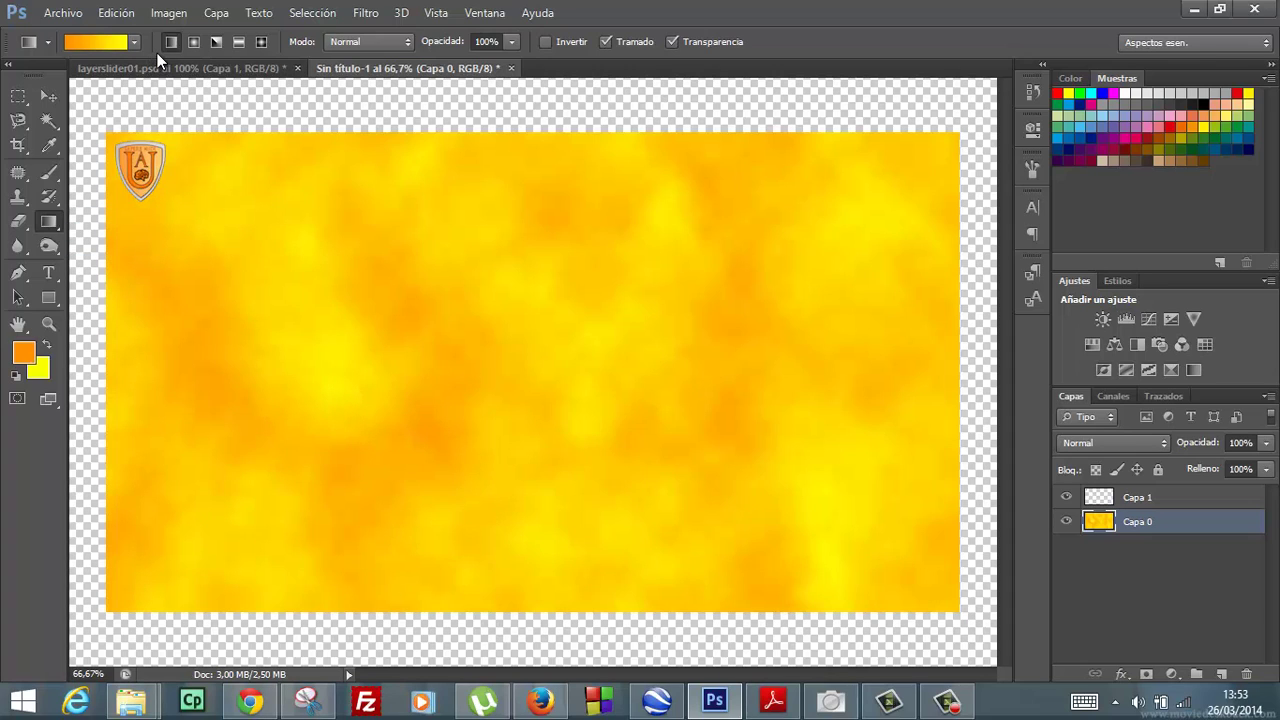
Step: After undoing two trial gradients, draw an orange-to-yellow gradient from top to bottom
click(240, 41)
drag(451, 216, 453, 434)
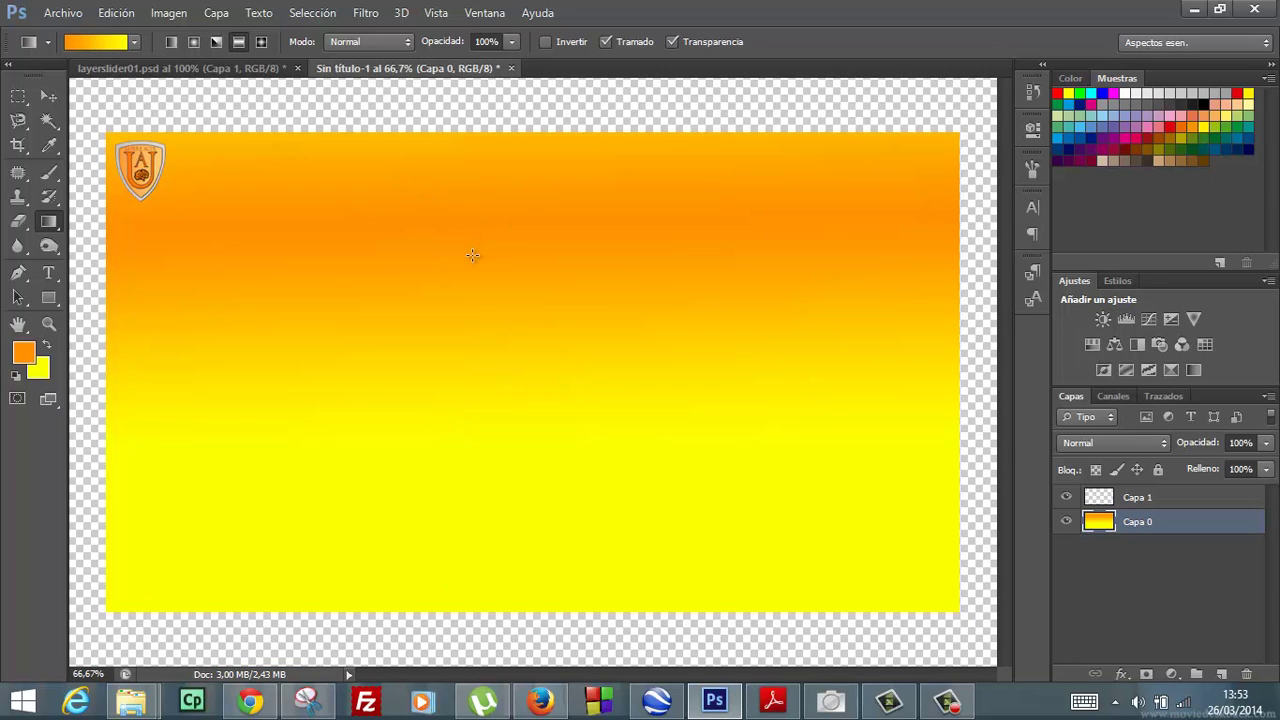
key(ctrl+z)
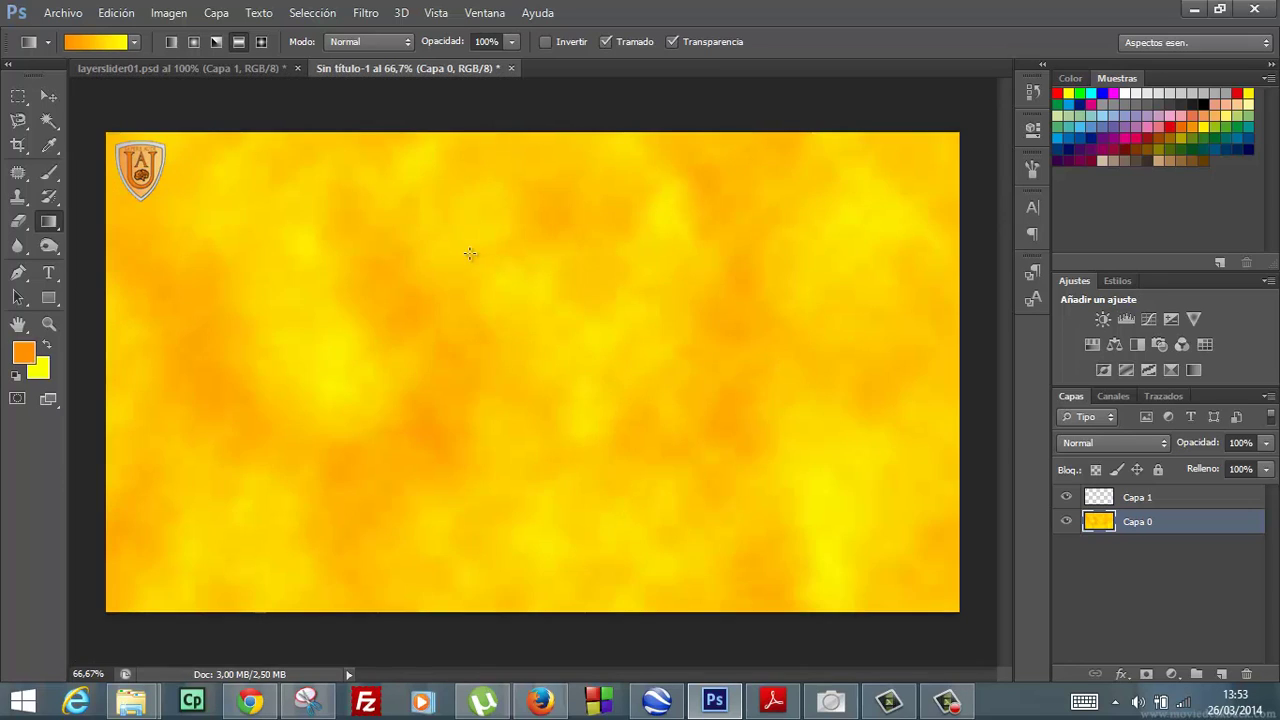
drag(488, 328, 490, 432)
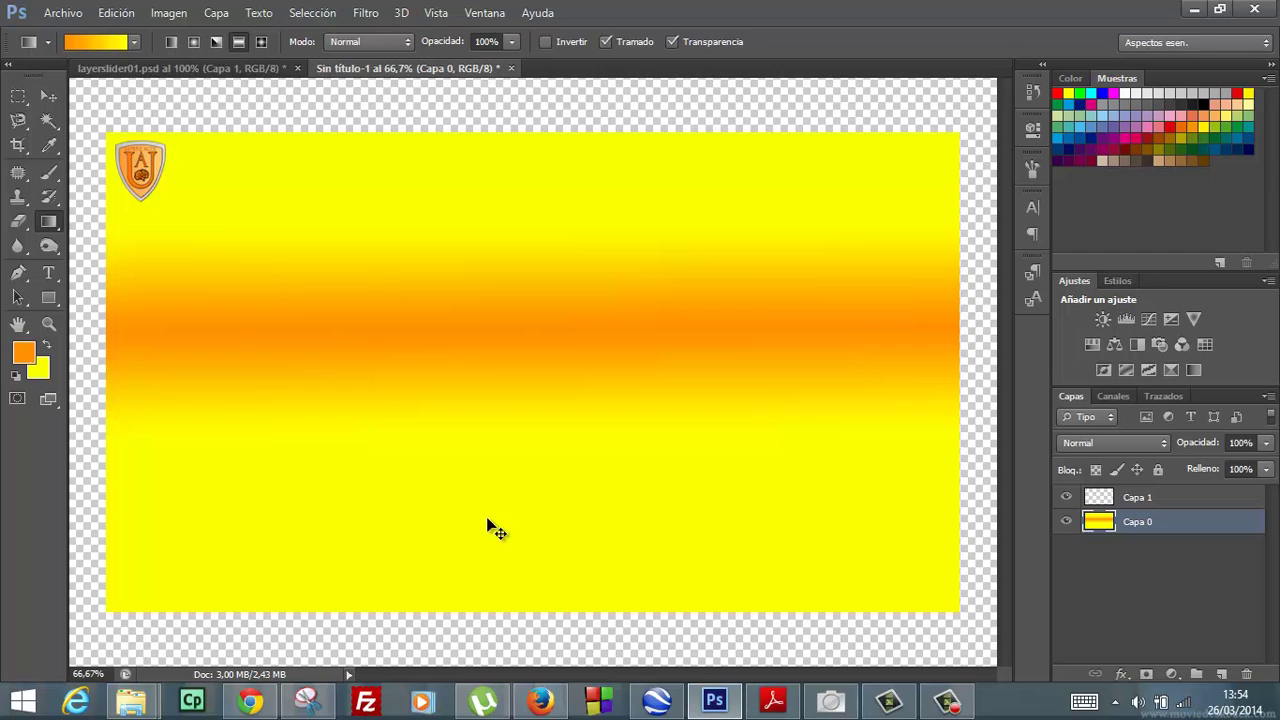
key(ctrl+z)
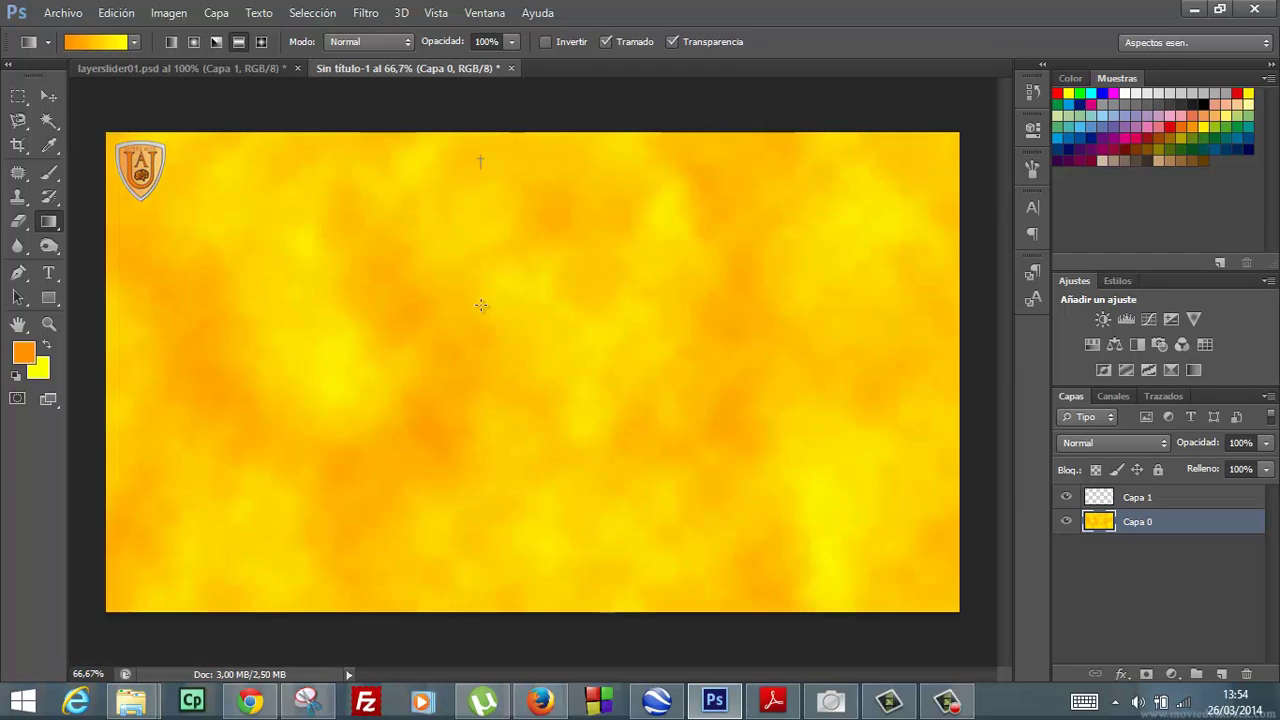
drag(480, 170, 486, 569)
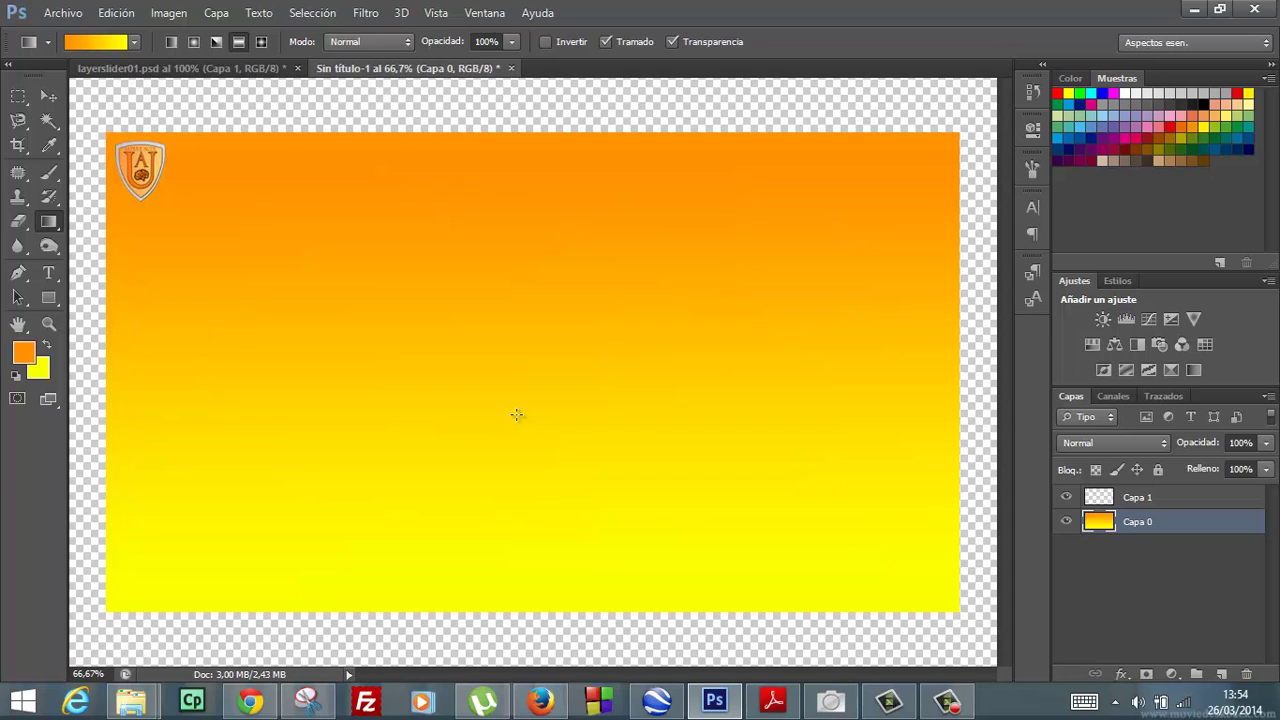
click(363, 13)
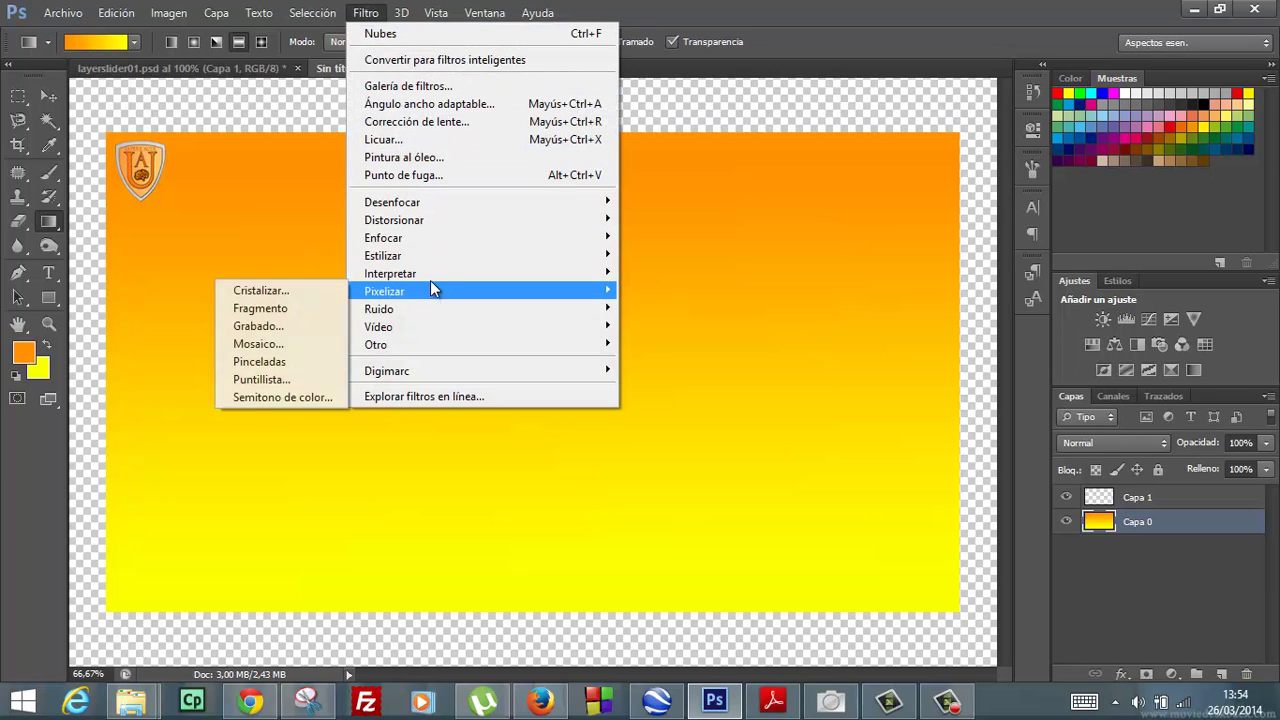
mouse_move(390, 273)
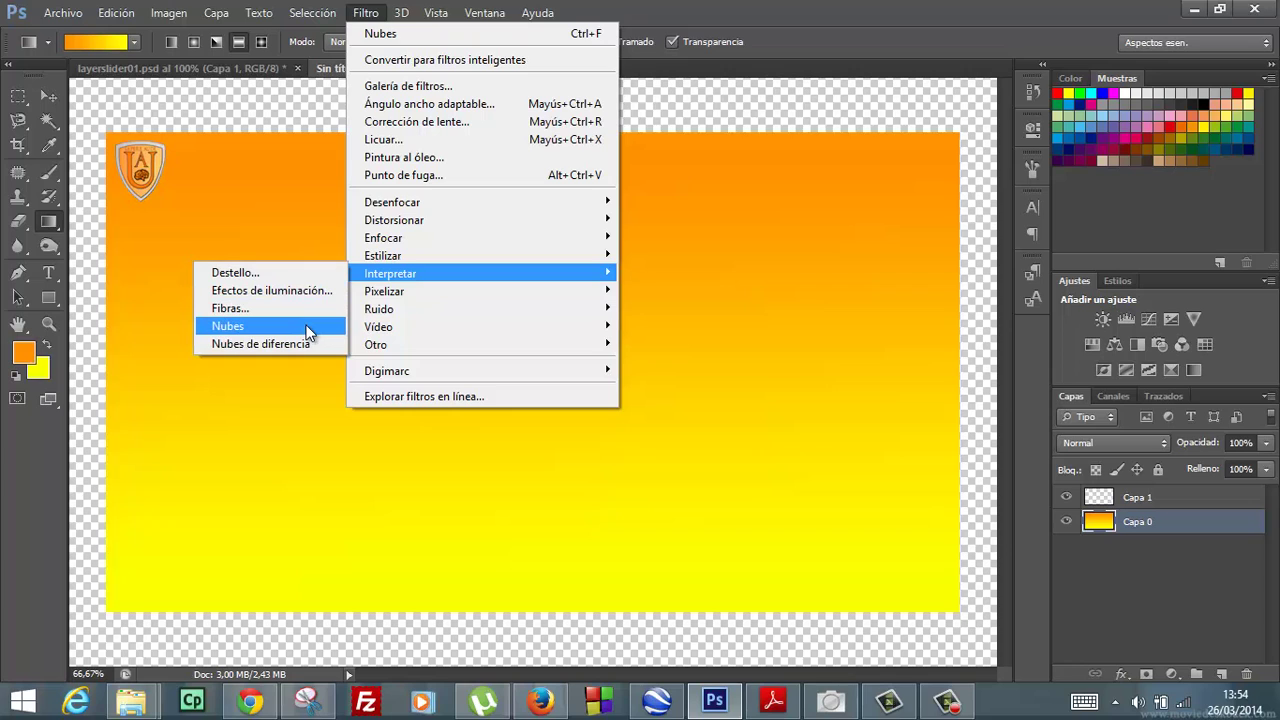
Step: Render Nubes clouds over the orange-to-yellow gradient layer
click(307, 330)
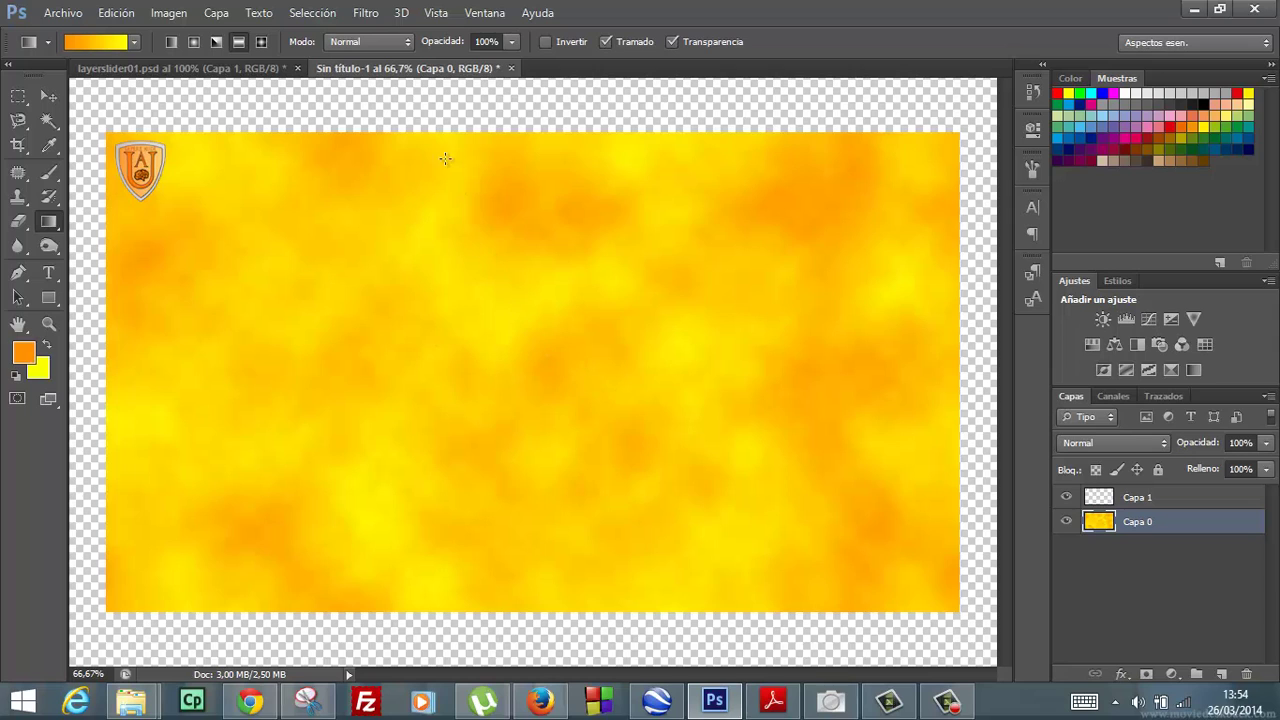
click(375, 16)
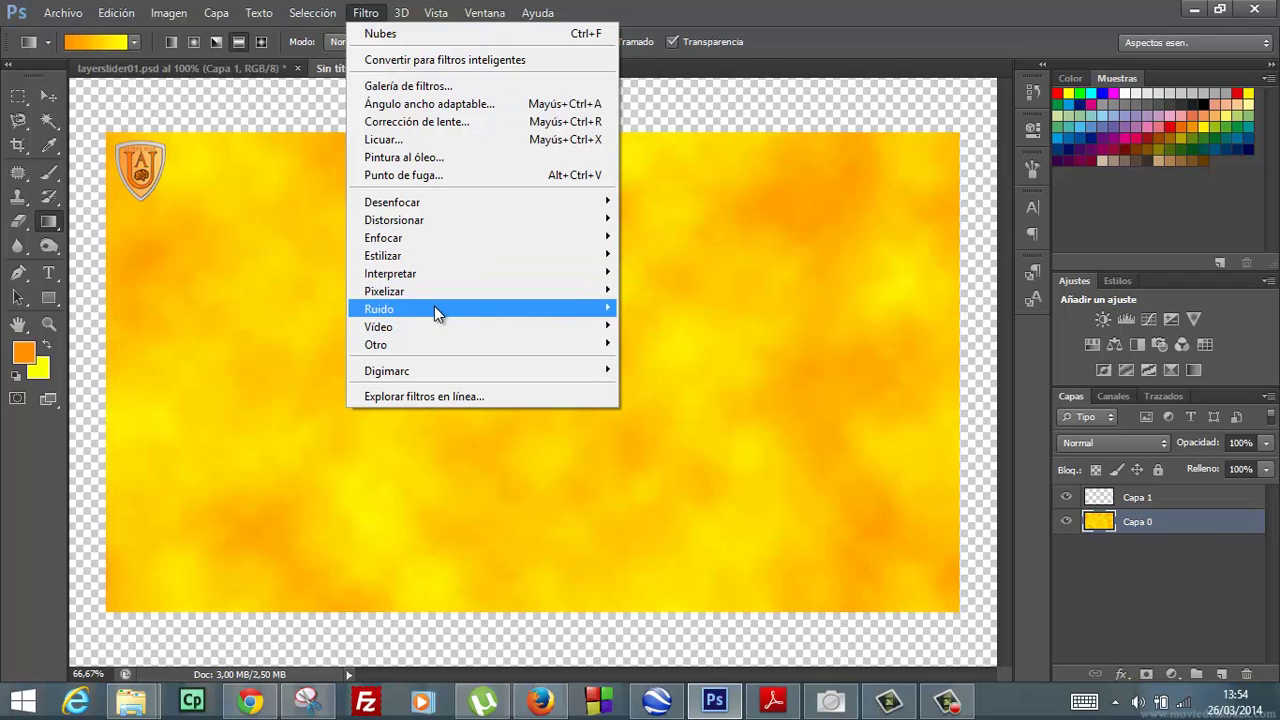
mouse_move(434, 291)
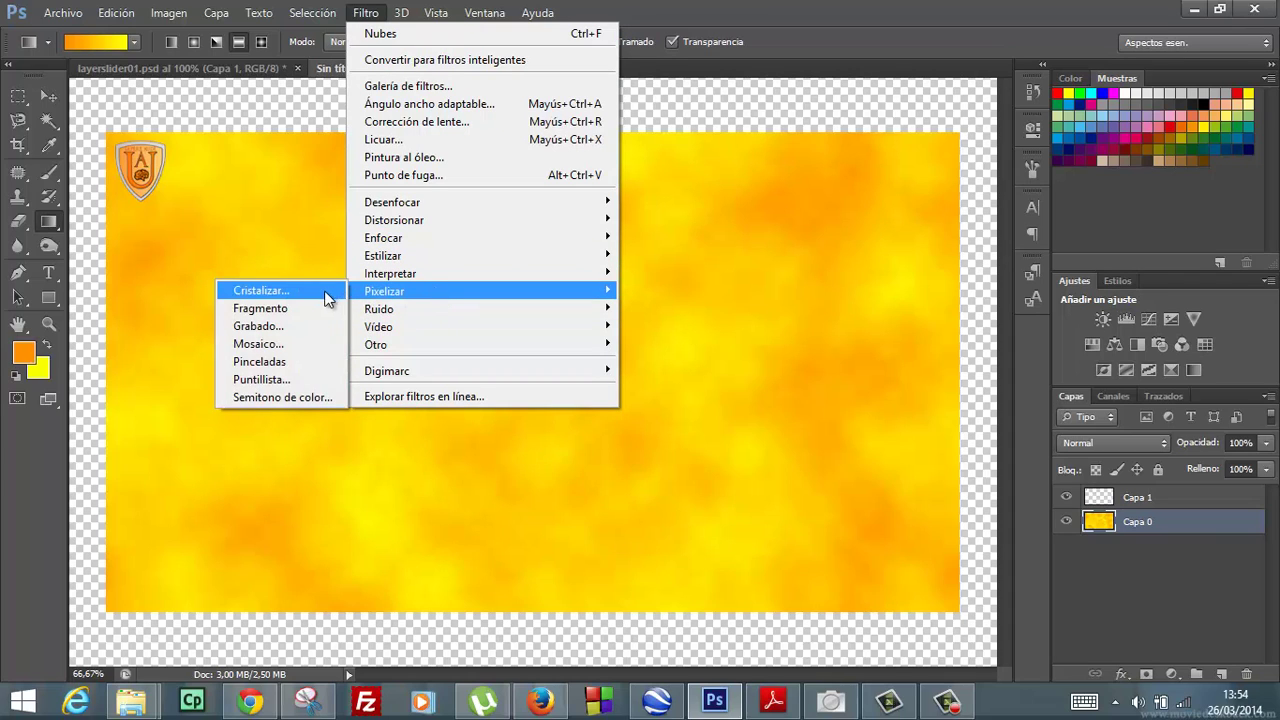
click(292, 346)
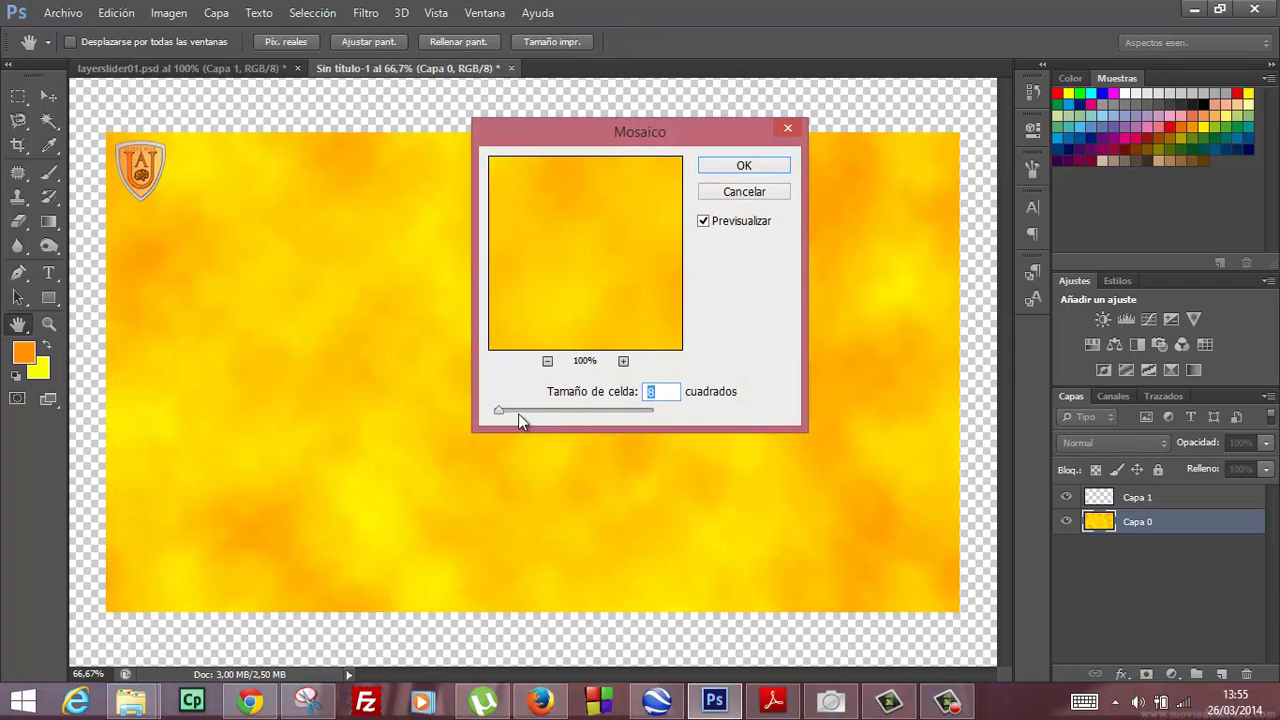
drag(503, 418, 531, 418)
drag(531, 418, 511, 418)
key(Return)
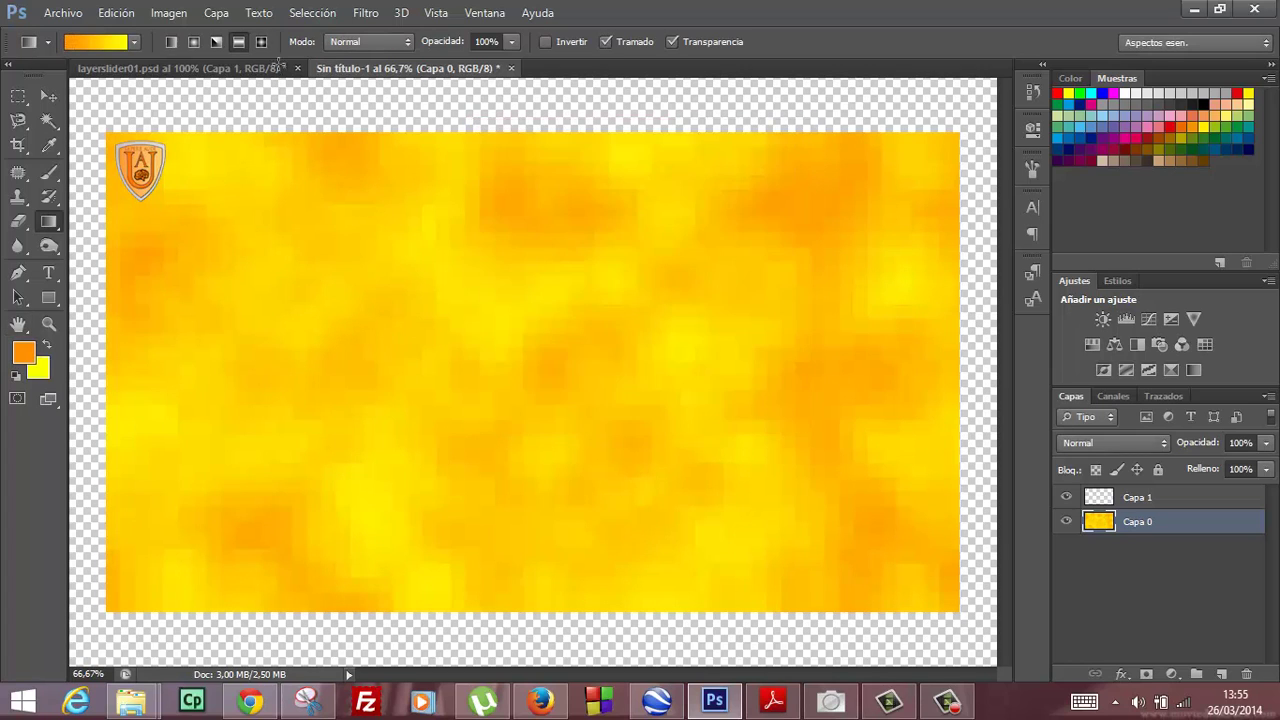
click(364, 14)
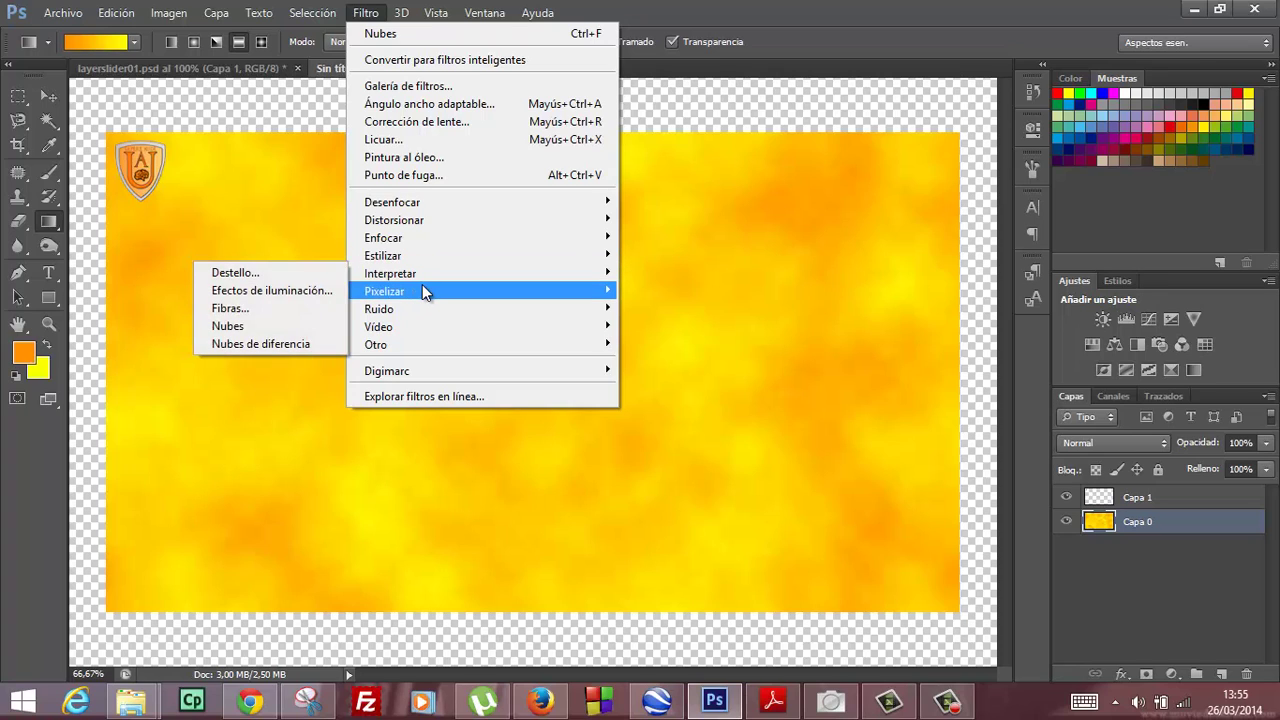
mouse_move(424, 291)
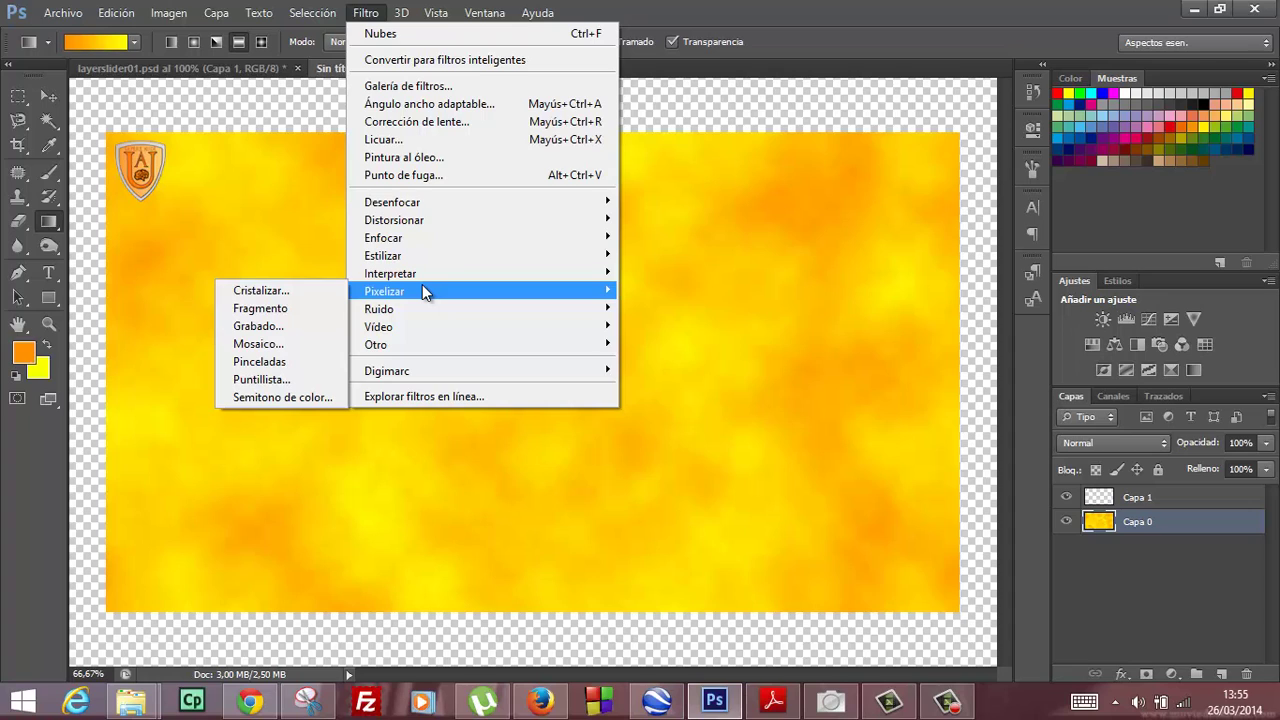
click(287, 327)
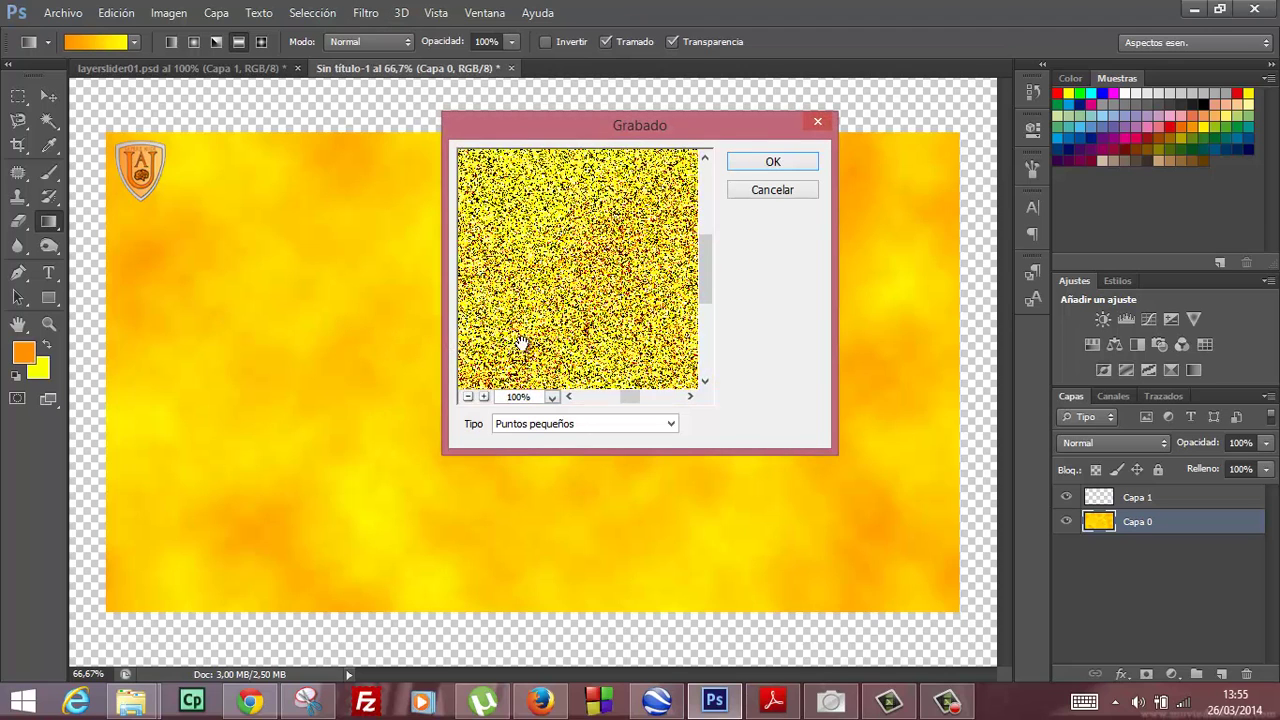
drag(521, 344, 551, 337)
click(671, 424)
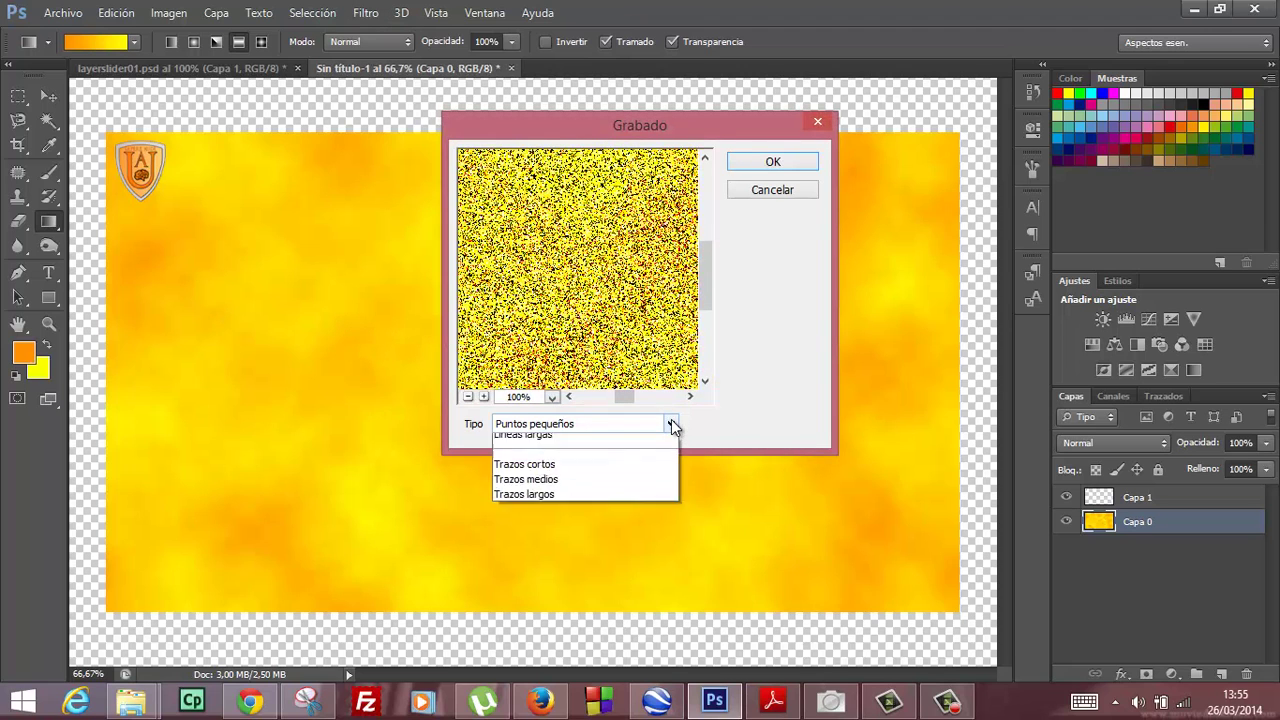
click(562, 473)
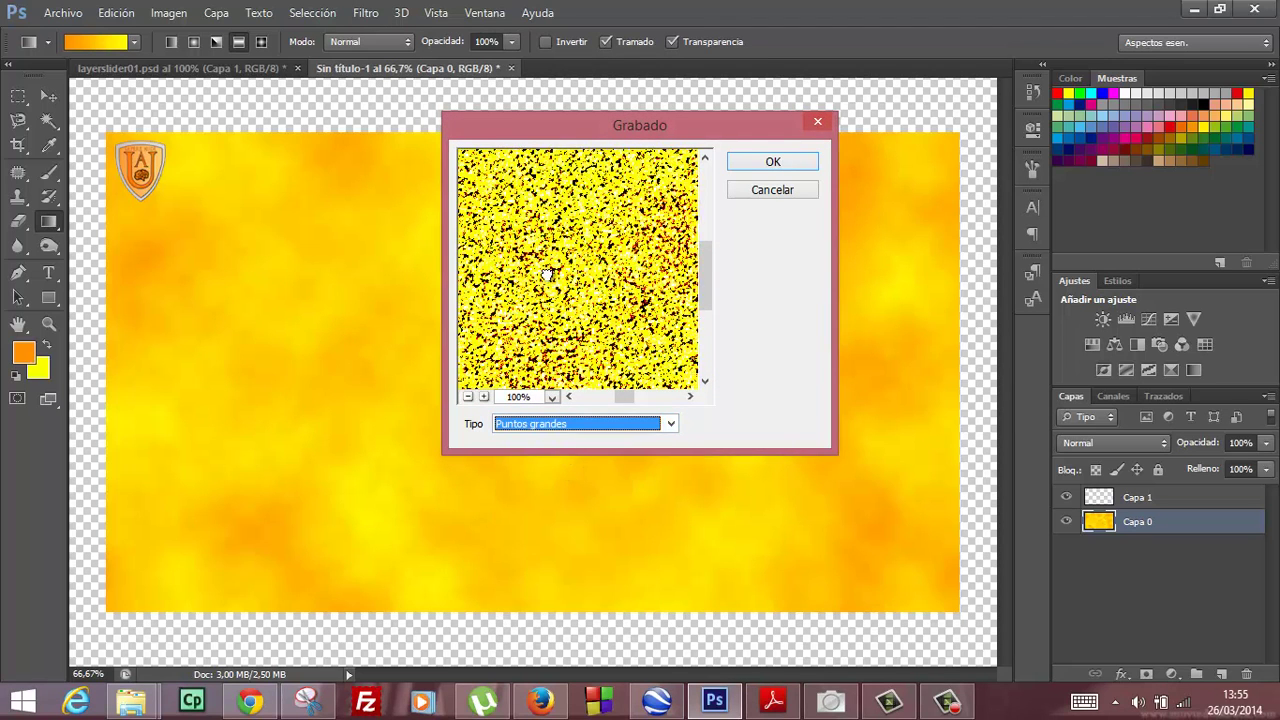
mouse_move(548, 275)
mouse_down()
mouse_move(671, 306)
mouse_move(541, 287)
mouse_up()
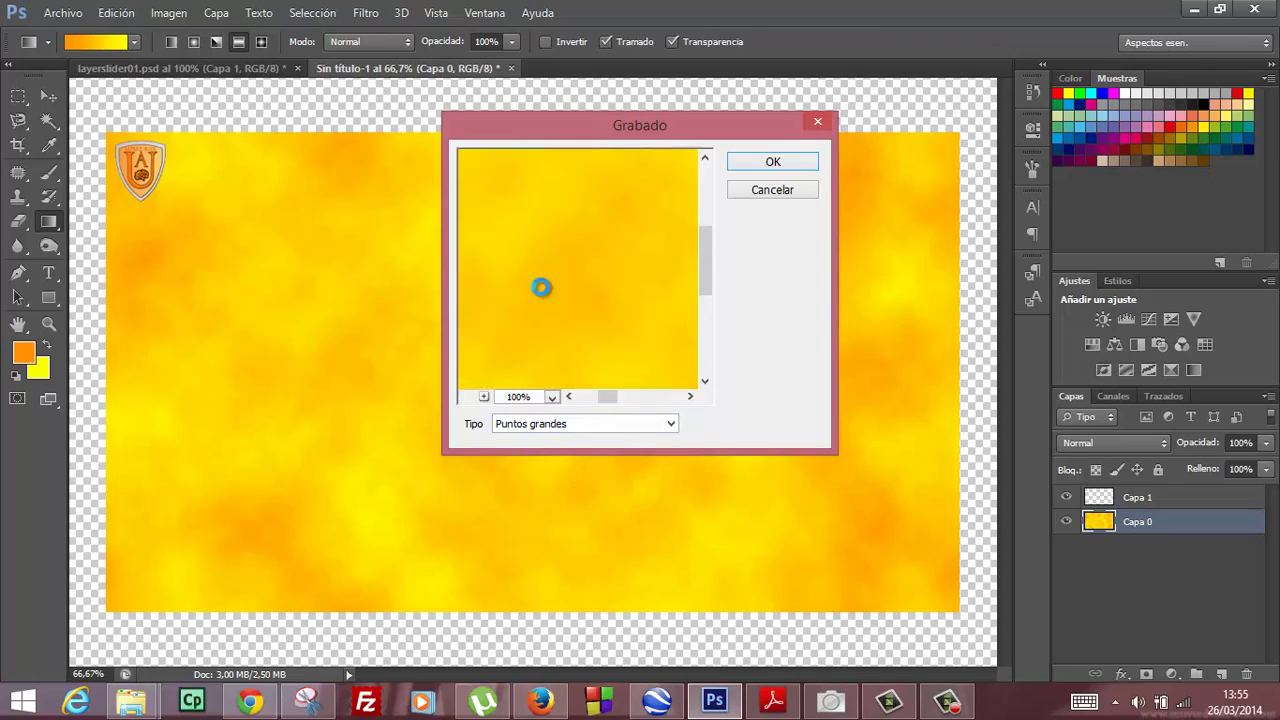
click(773, 162)
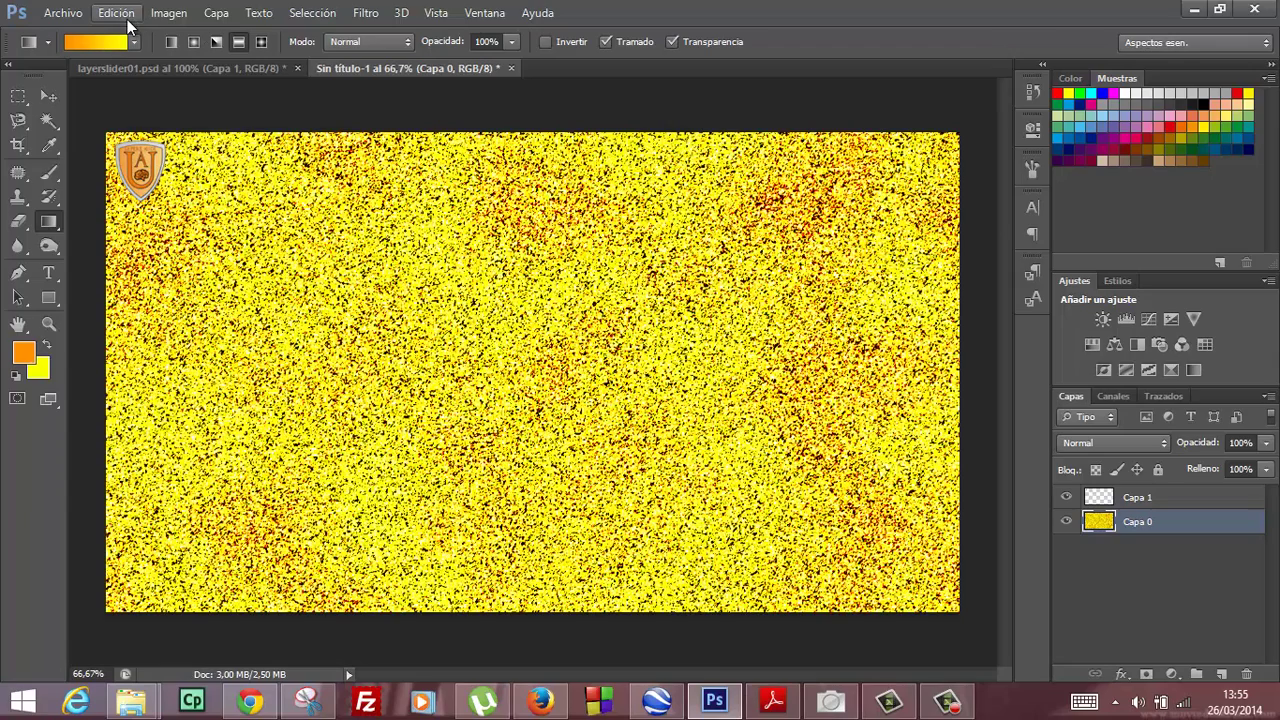
click(127, 19)
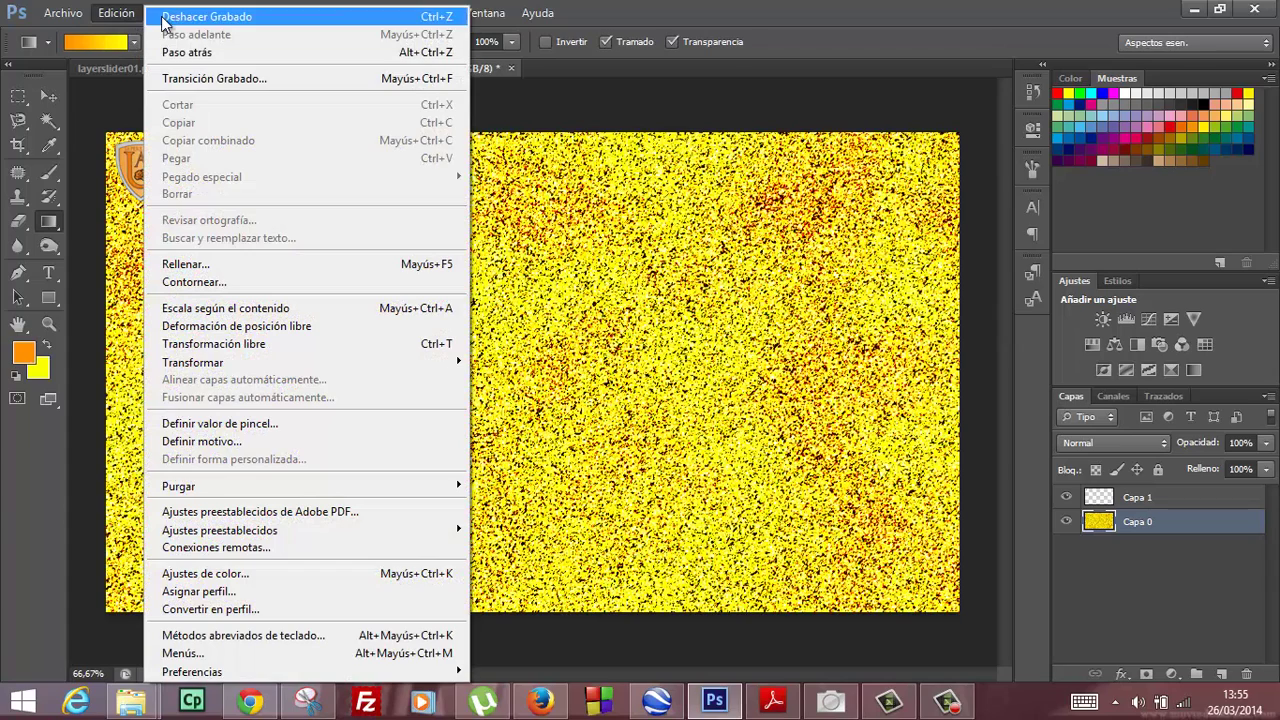
click(163, 20)
click(367, 14)
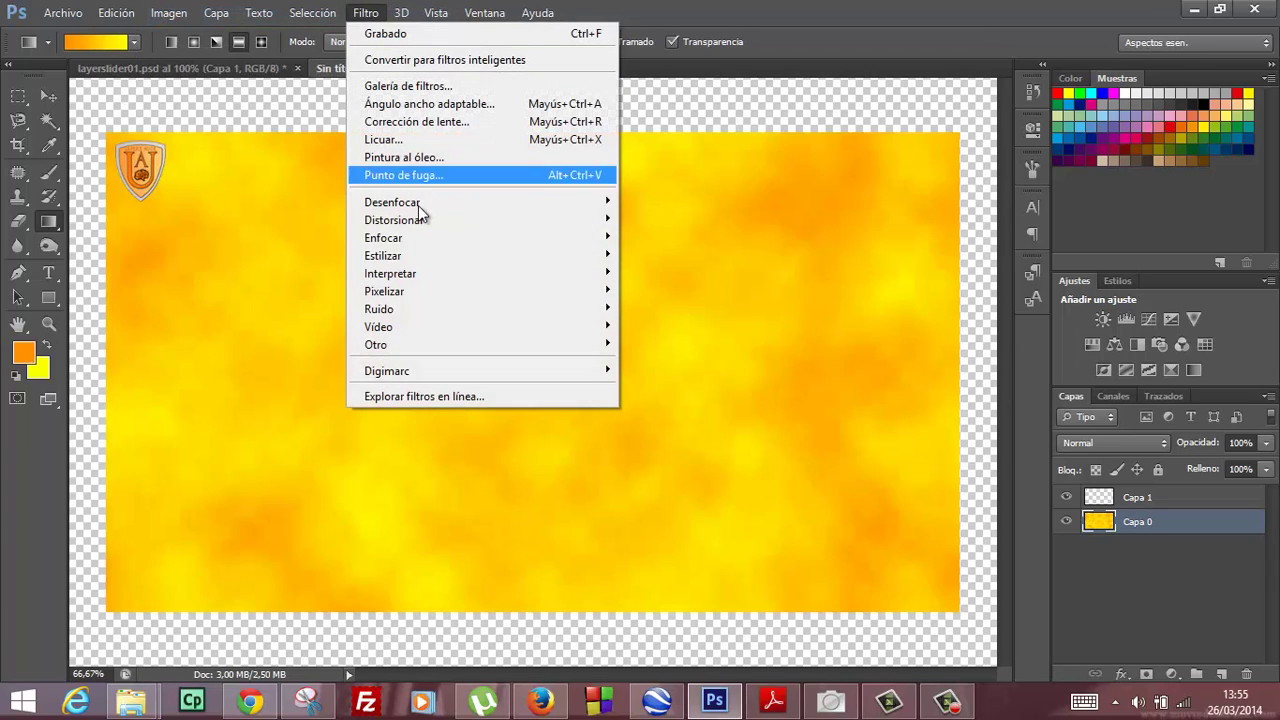
Step: In the Filter Gallery at 50% zoom, preview Pincel seco, Lápiz de color, Manchas, Pinceladas and Resplandor de neón
click(447, 91)
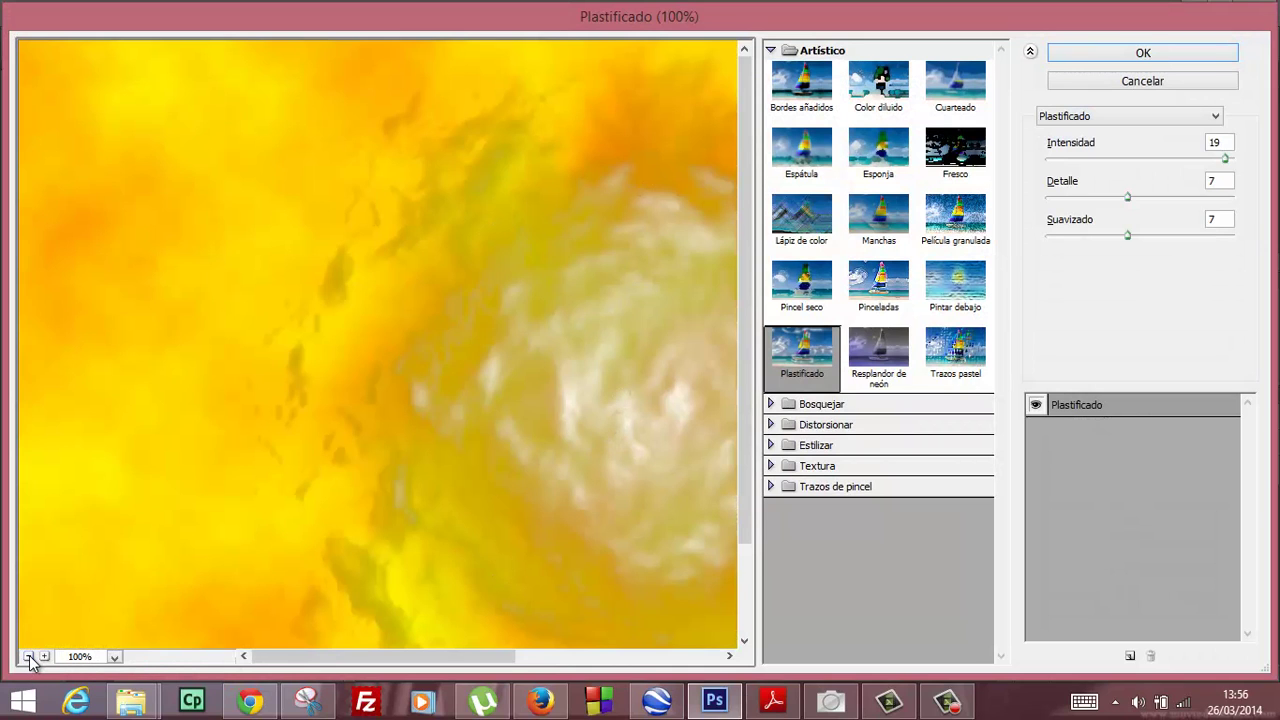
click(29, 657)
click(29, 657)
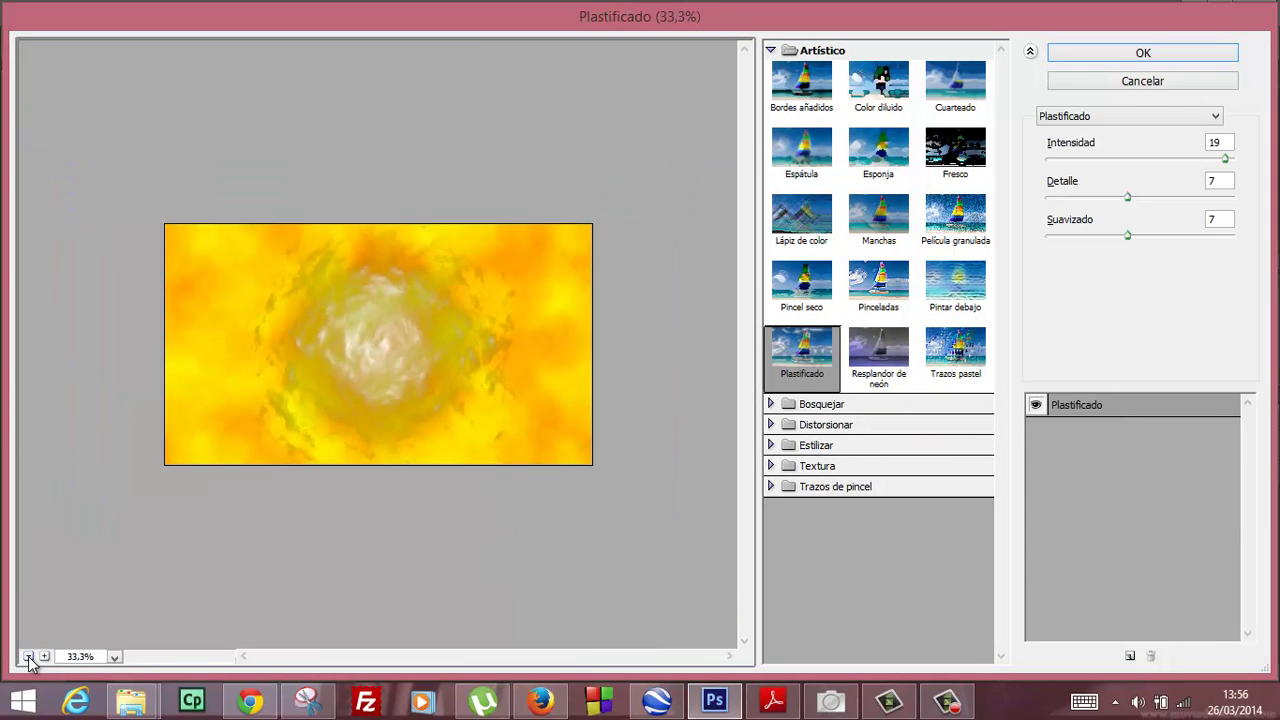
click(44, 657)
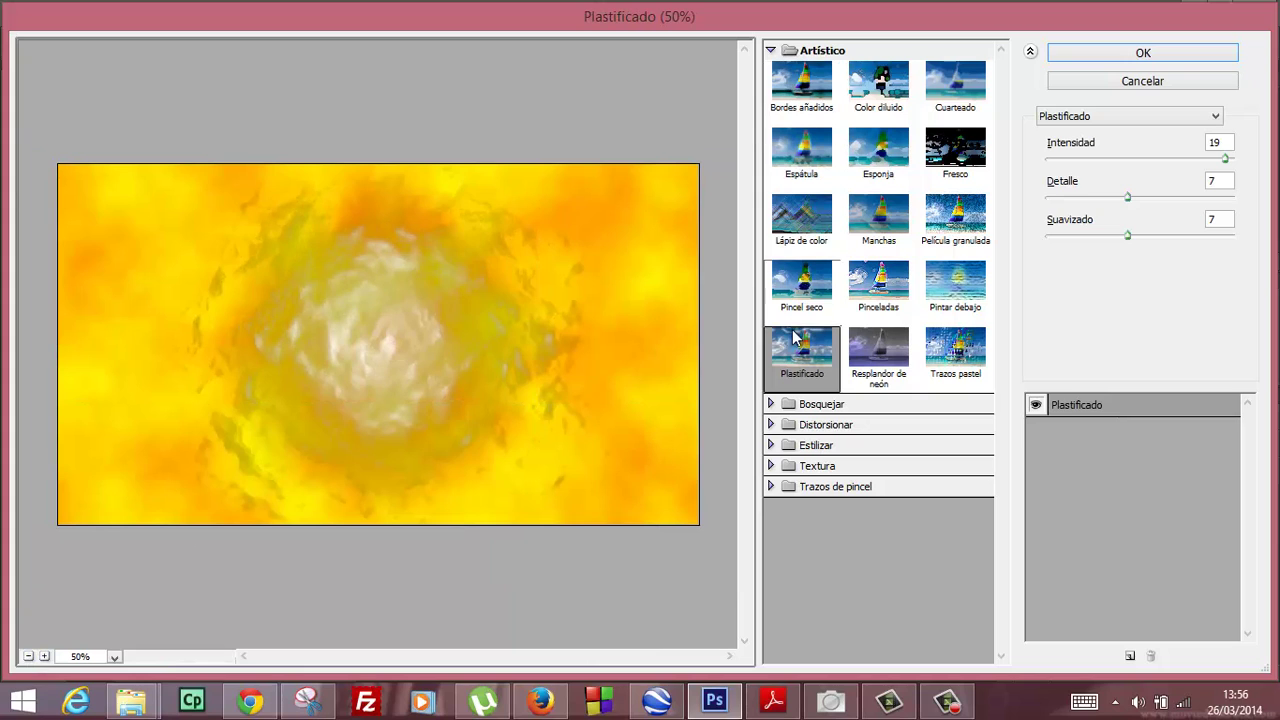
click(803, 290)
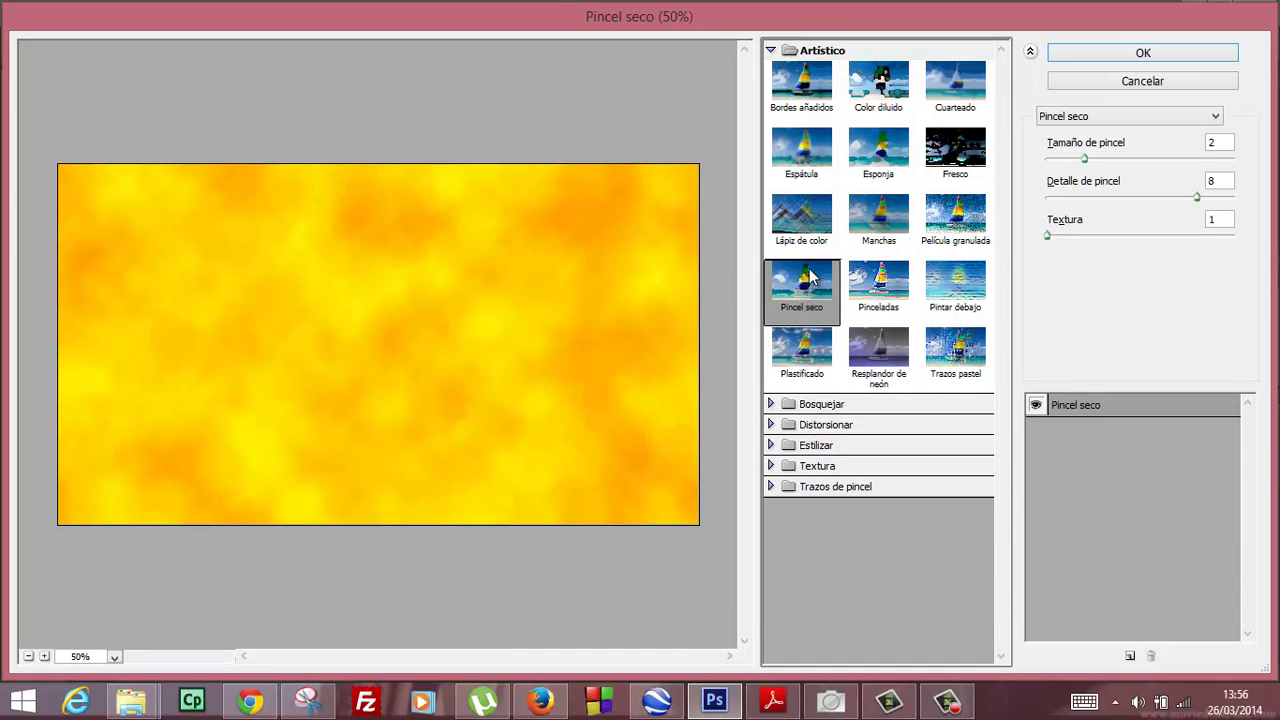
click(811, 228)
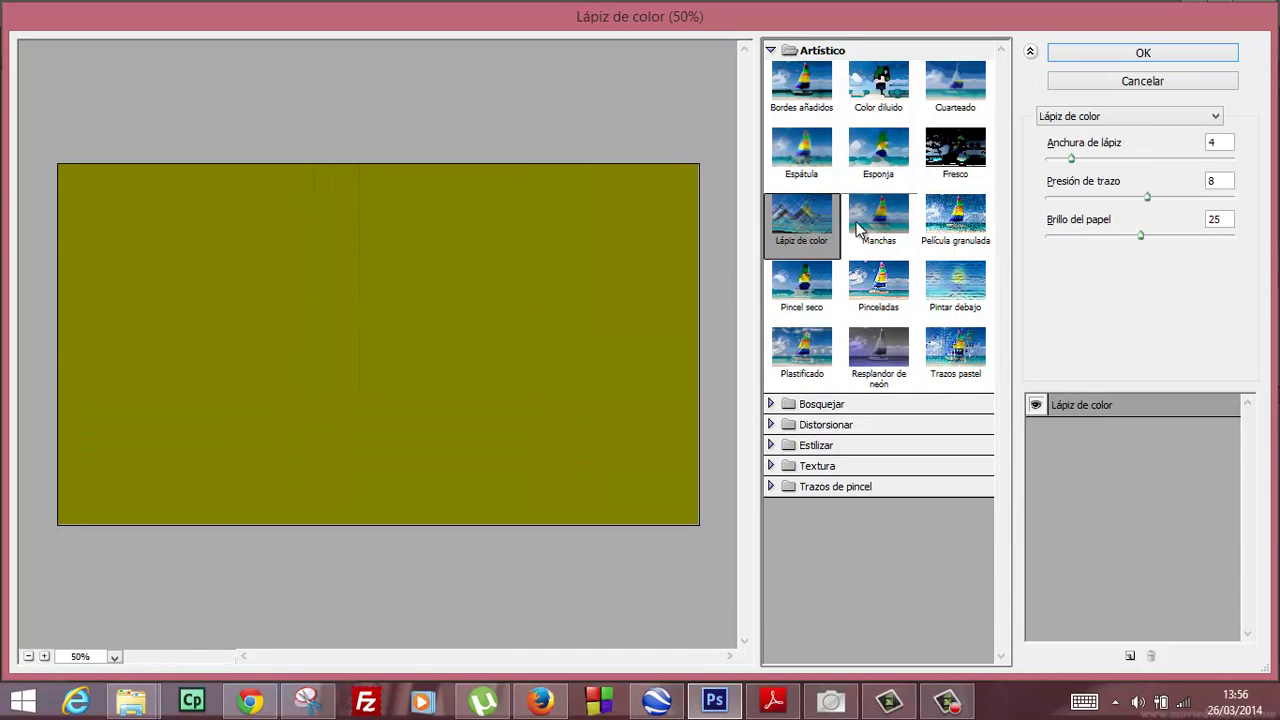
click(866, 220)
click(880, 285)
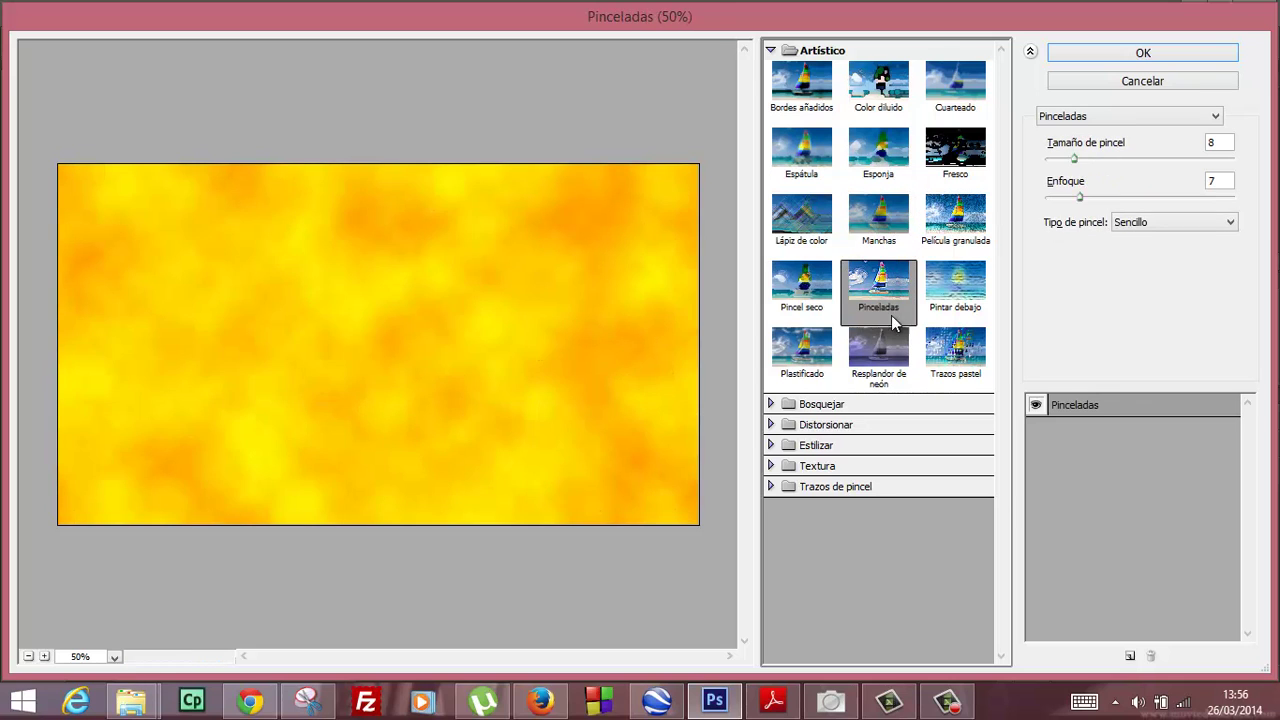
click(884, 345)
Step: Preview Bordes rasgados, Cromo, Cristal, Ondas marinas, Resplandor difuso and Bordes resplandecientes
click(778, 404)
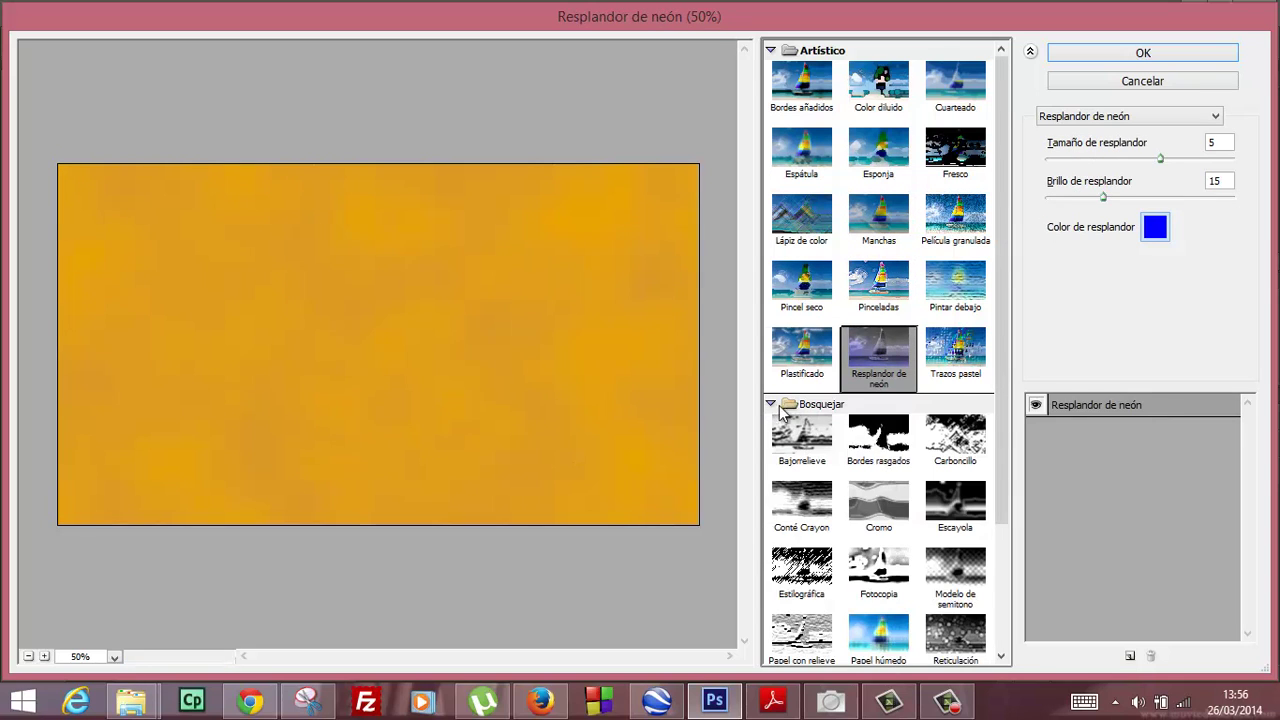
click(876, 468)
click(878, 503)
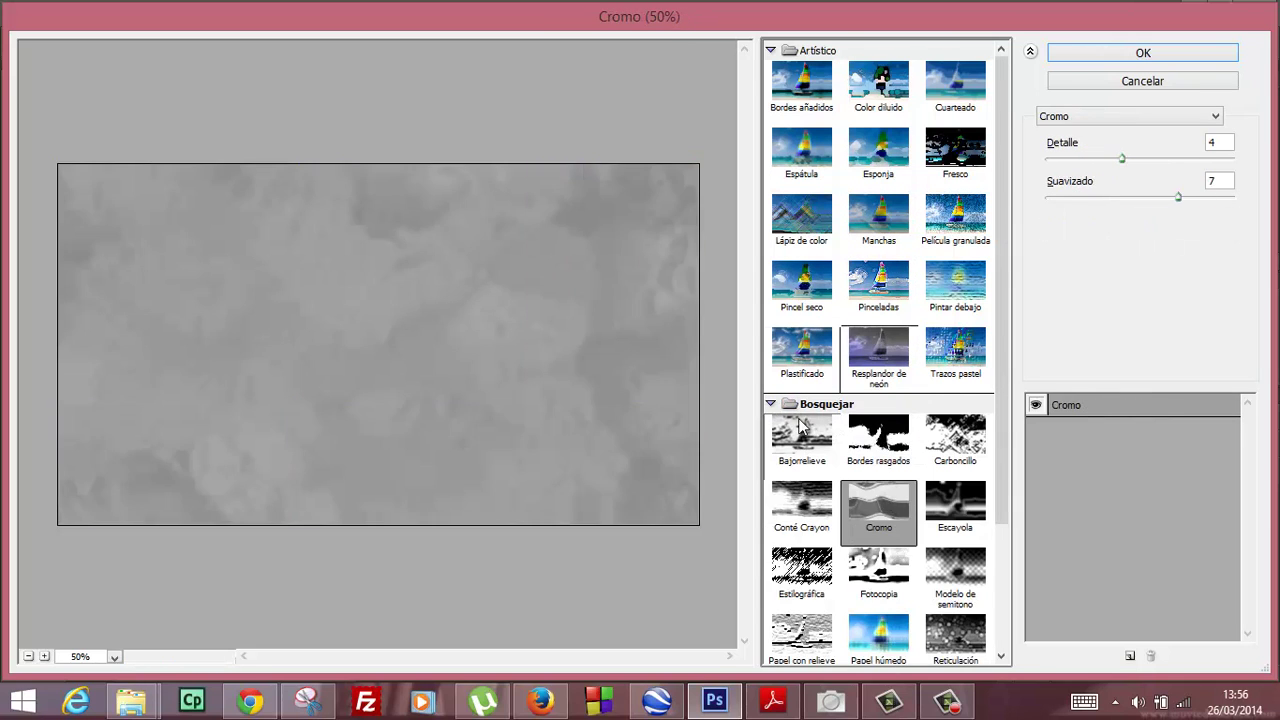
click(778, 406)
click(773, 425)
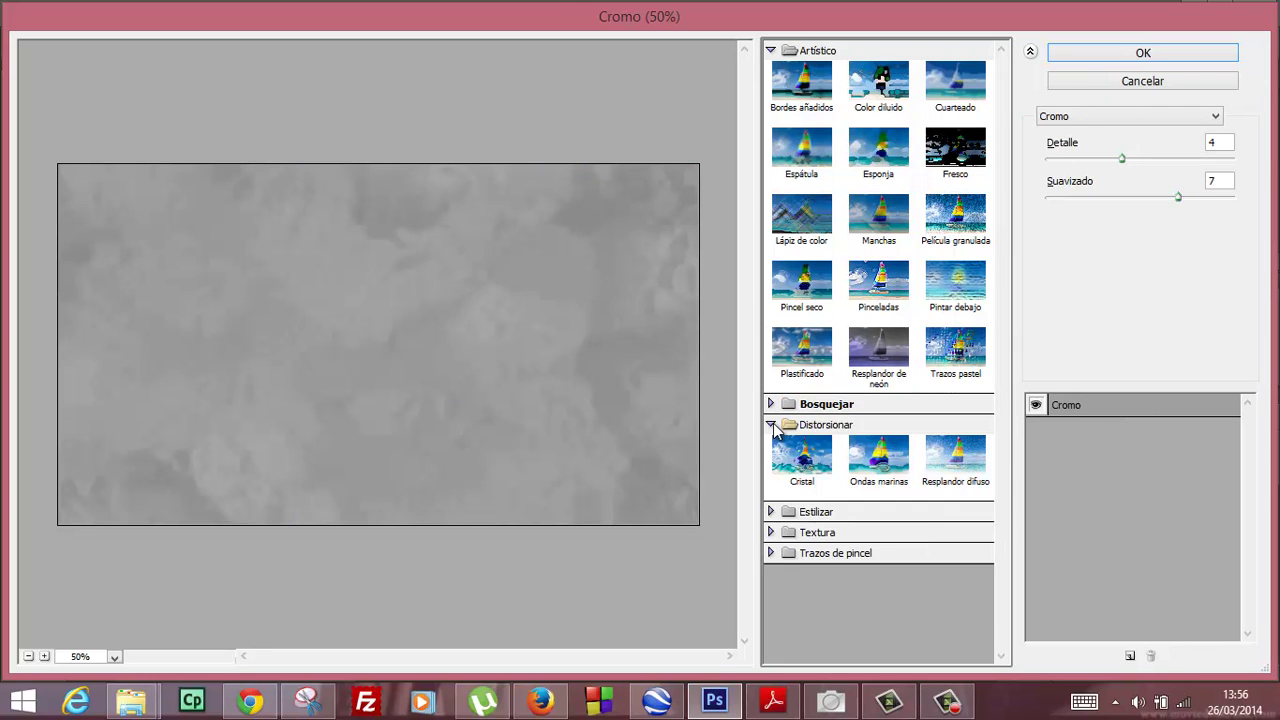
click(799, 457)
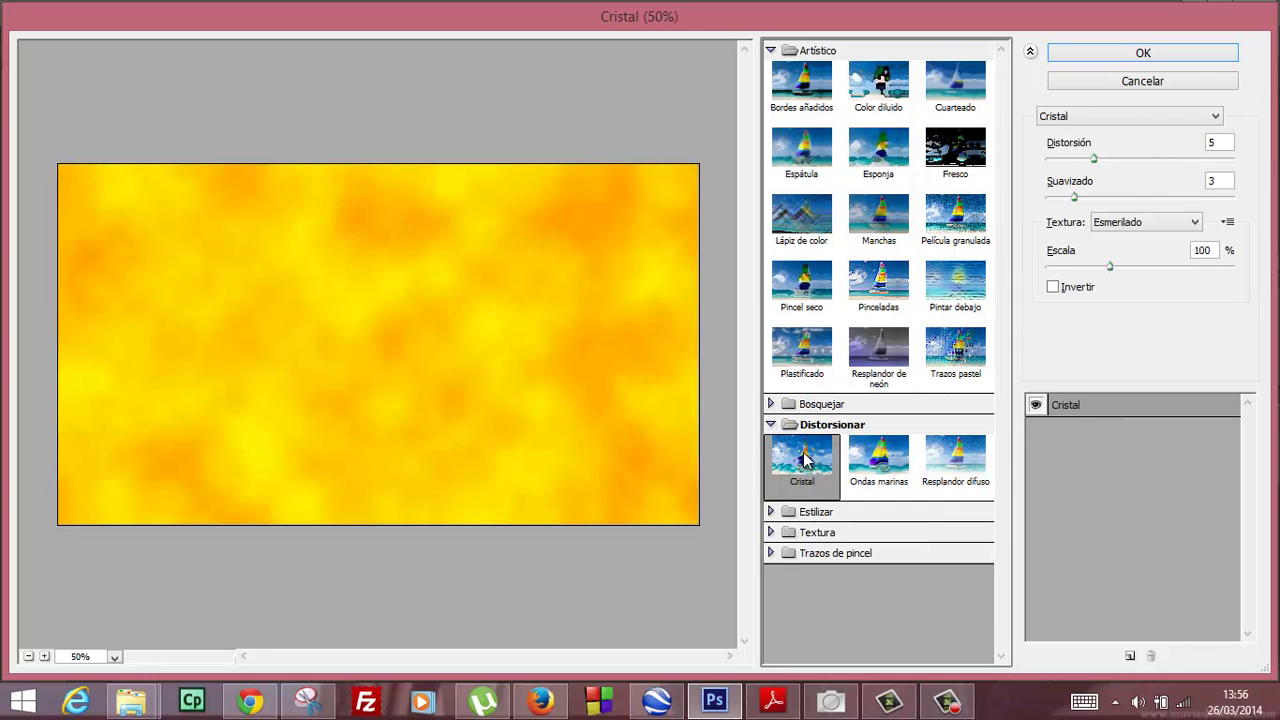
click(876, 460)
click(952, 466)
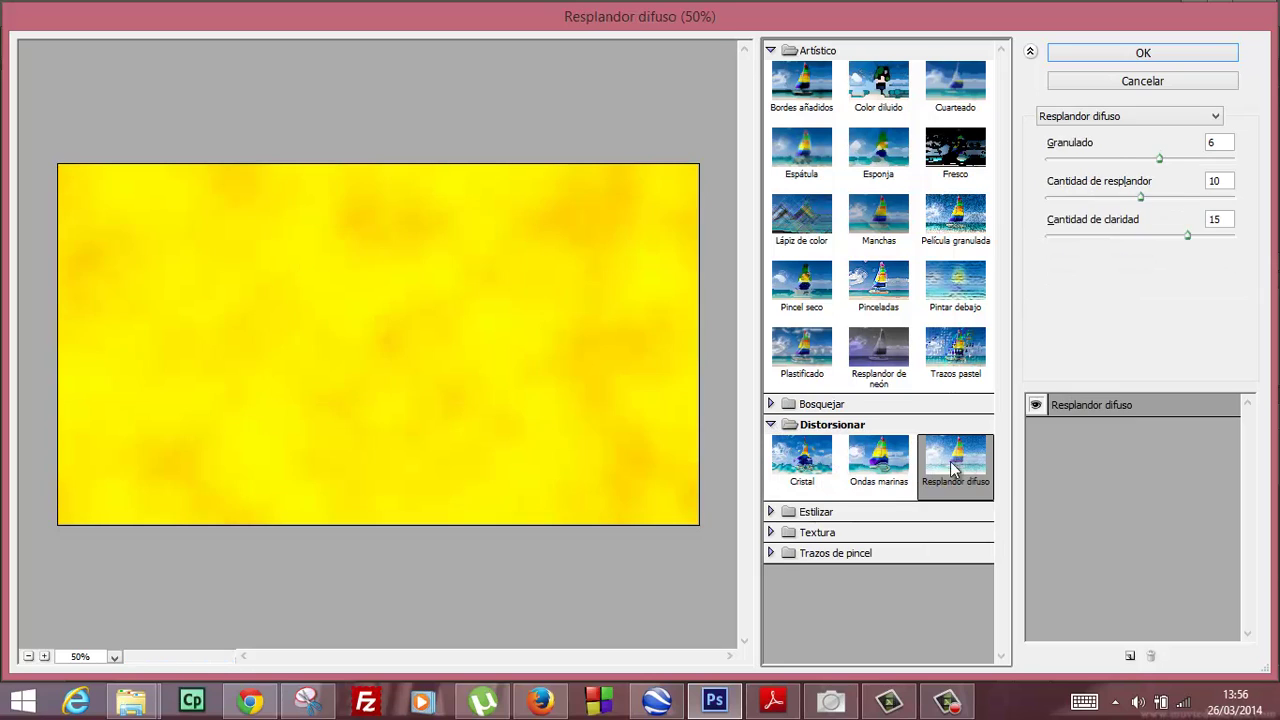
click(882, 466)
click(818, 470)
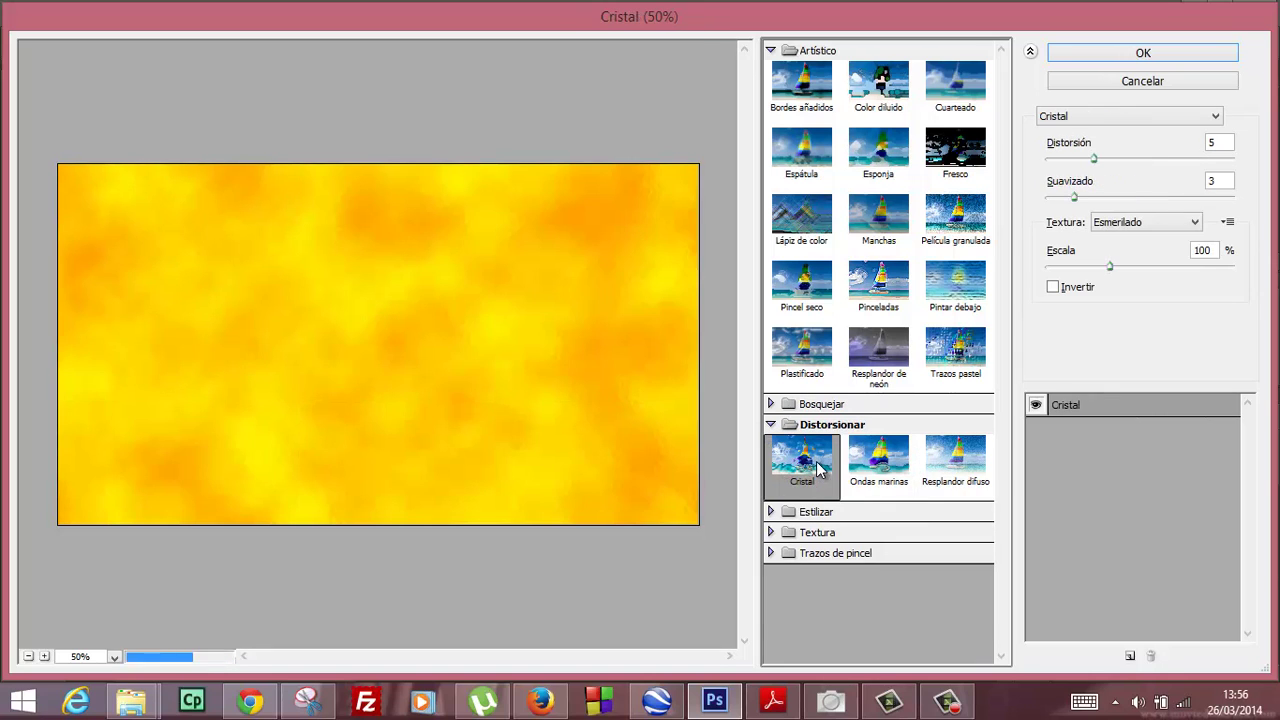
click(780, 512)
click(814, 545)
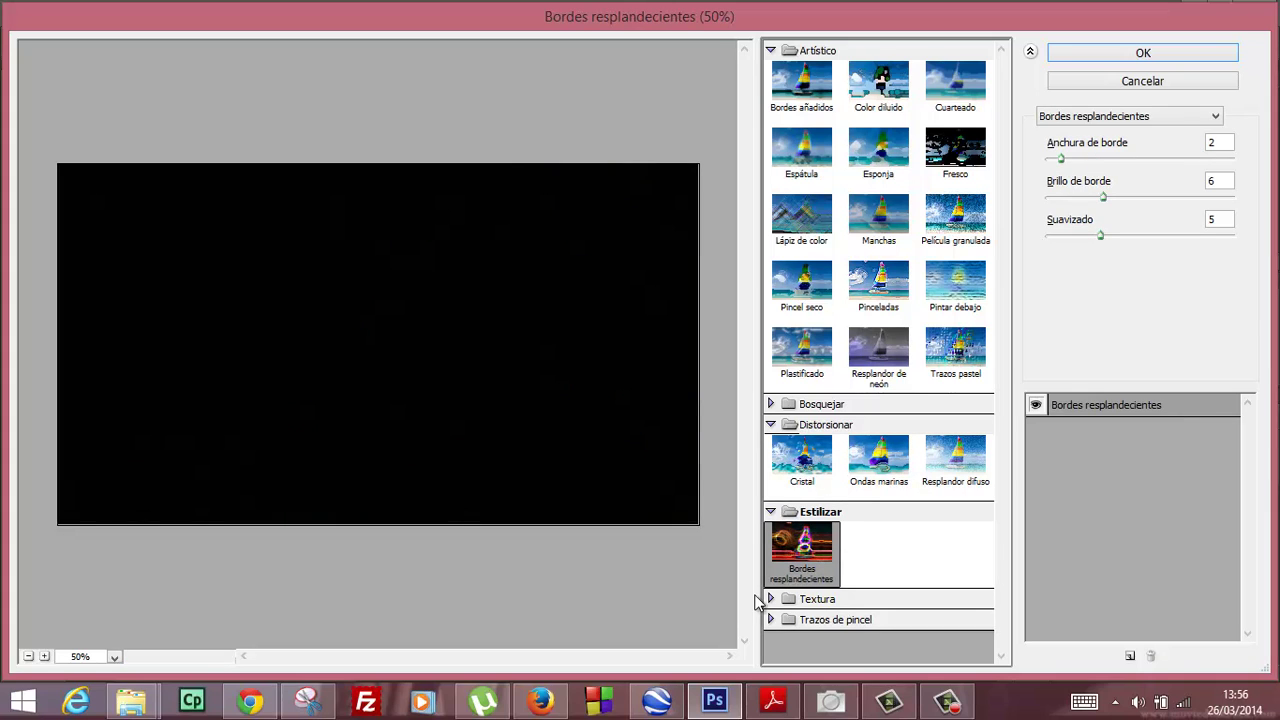
Step: Preview texture filters Azulejo de mosaico, Granulado, Grietas, Retazos and Texturizar
click(768, 599)
scroll(822, 557, down, 2)
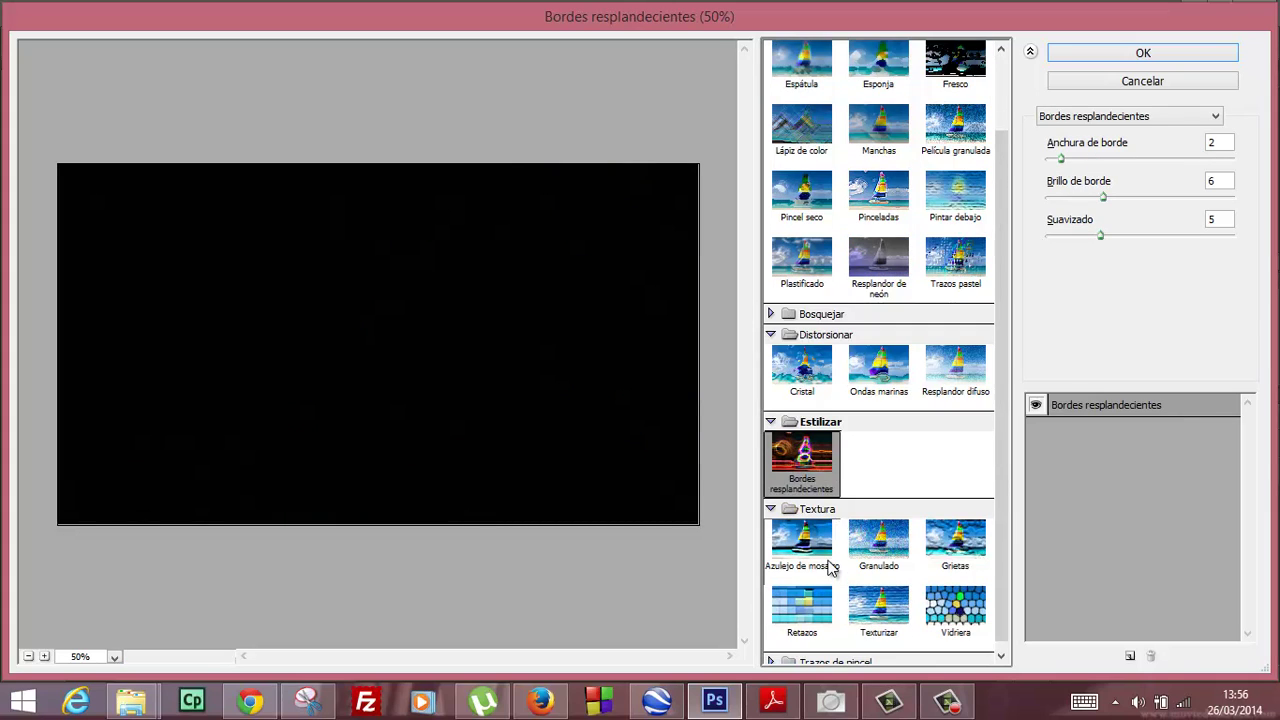
click(810, 553)
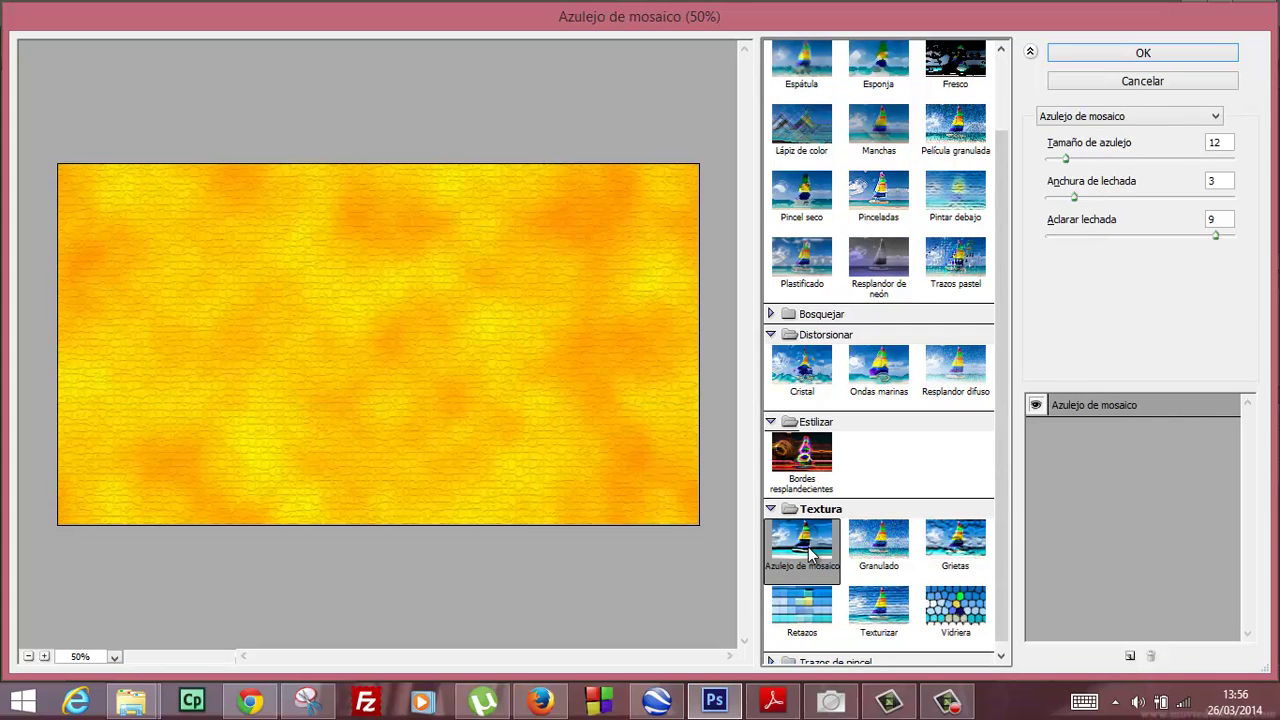
click(883, 553)
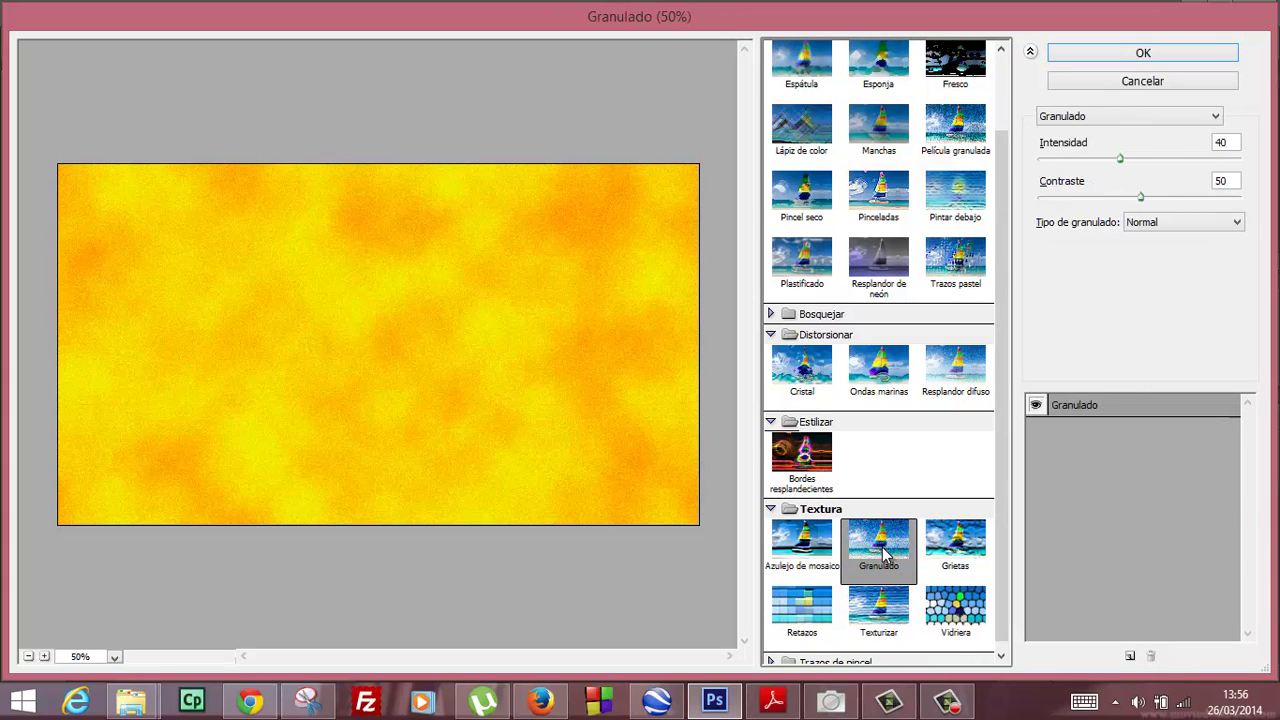
click(958, 553)
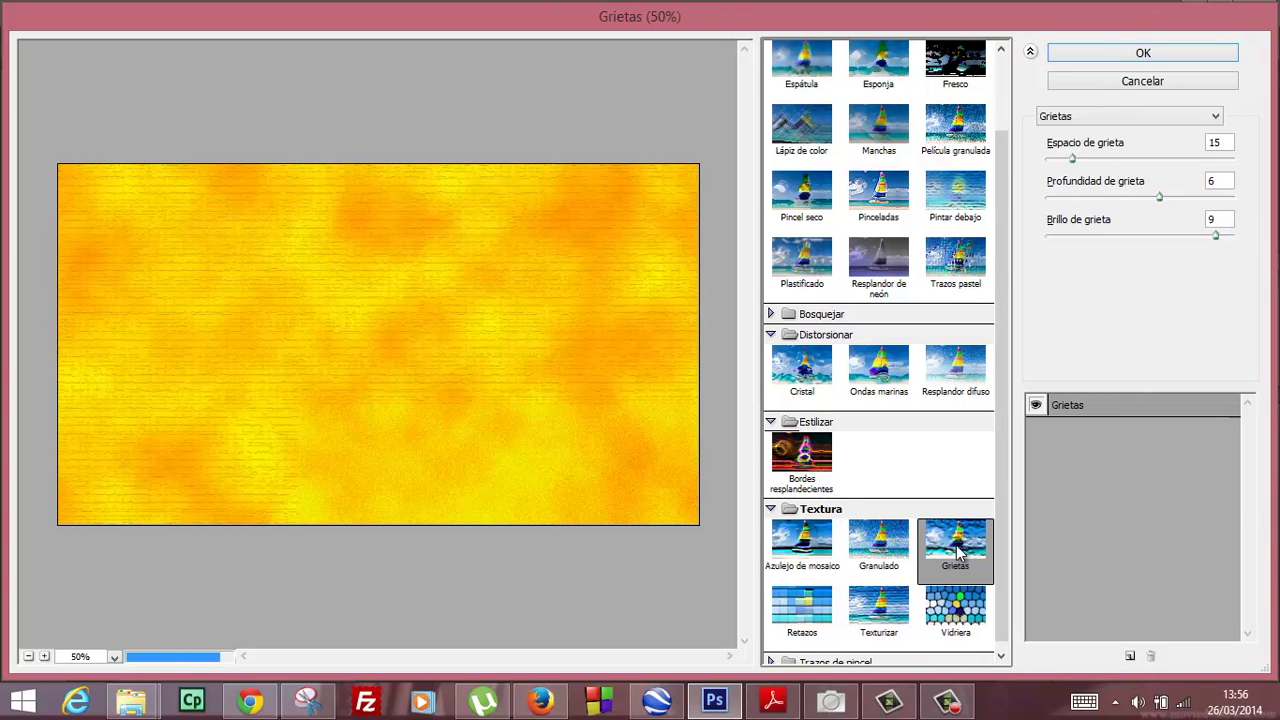
click(806, 606)
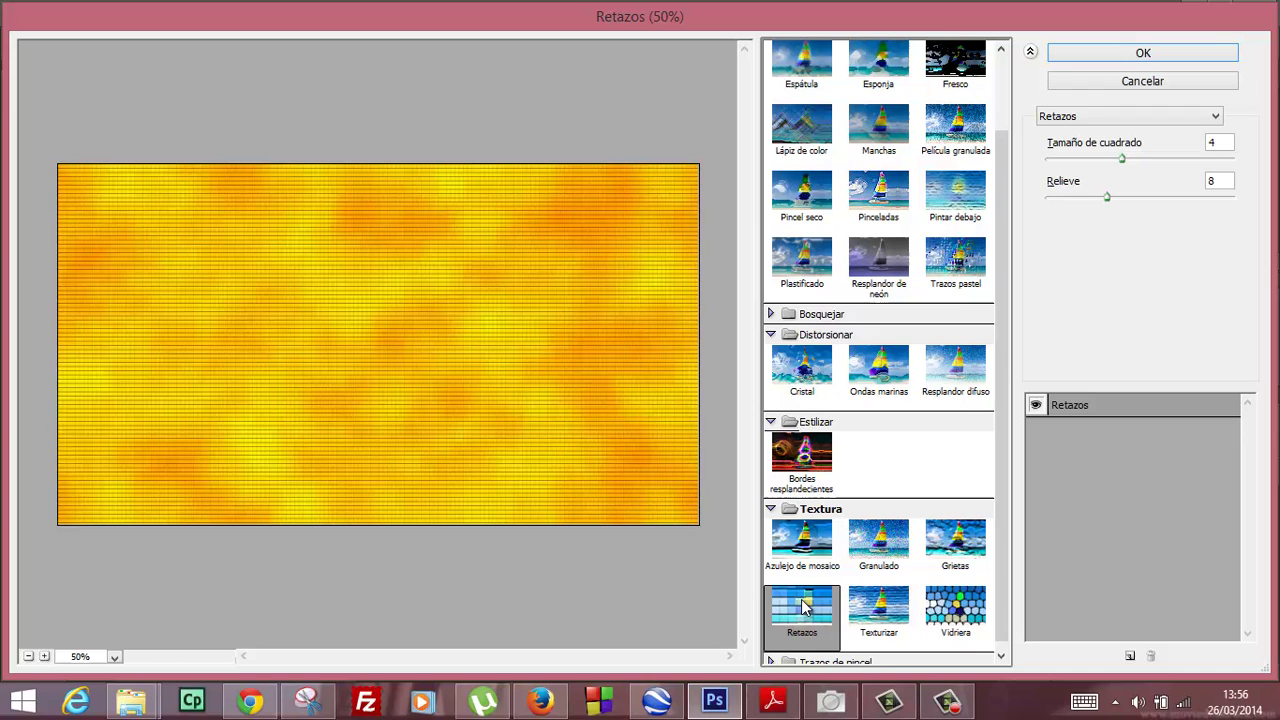
click(876, 607)
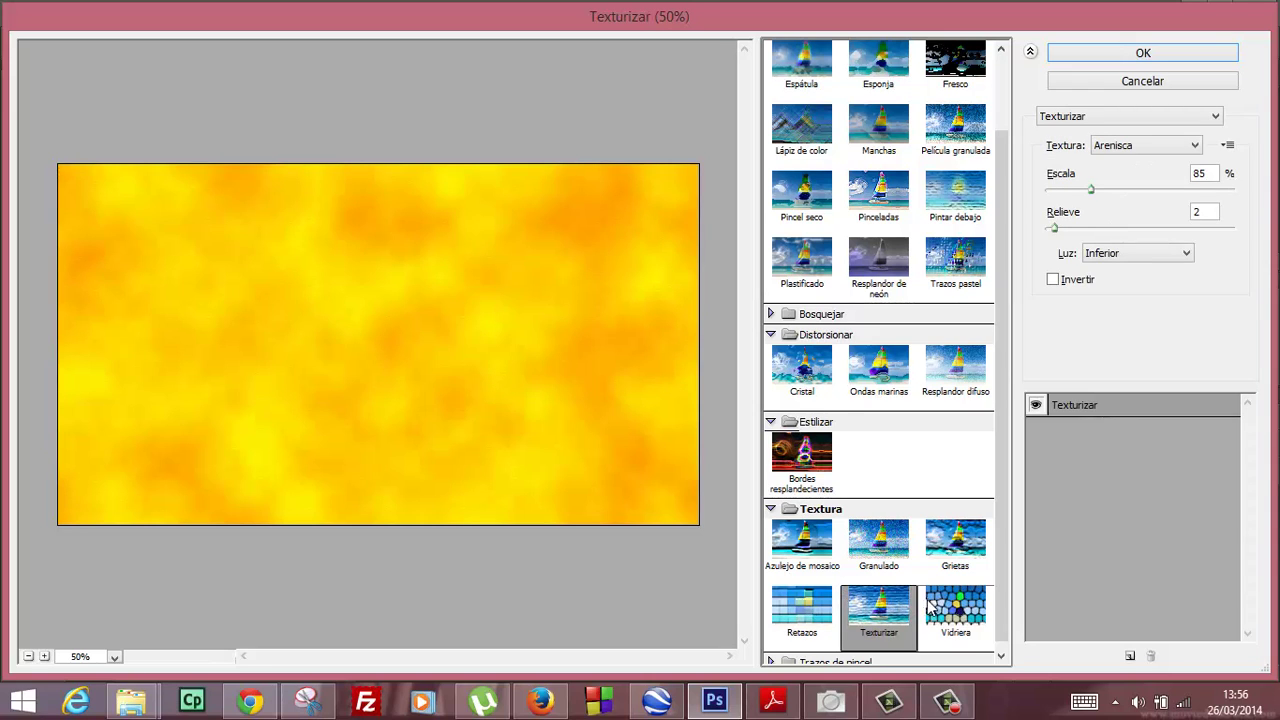
Step: After trying Ladrillo and Arpillera, apply Texturizar with Arenisca, 97% scale and relief 13
click(928, 610)
click(892, 610)
click(1172, 150)
click(1142, 163)
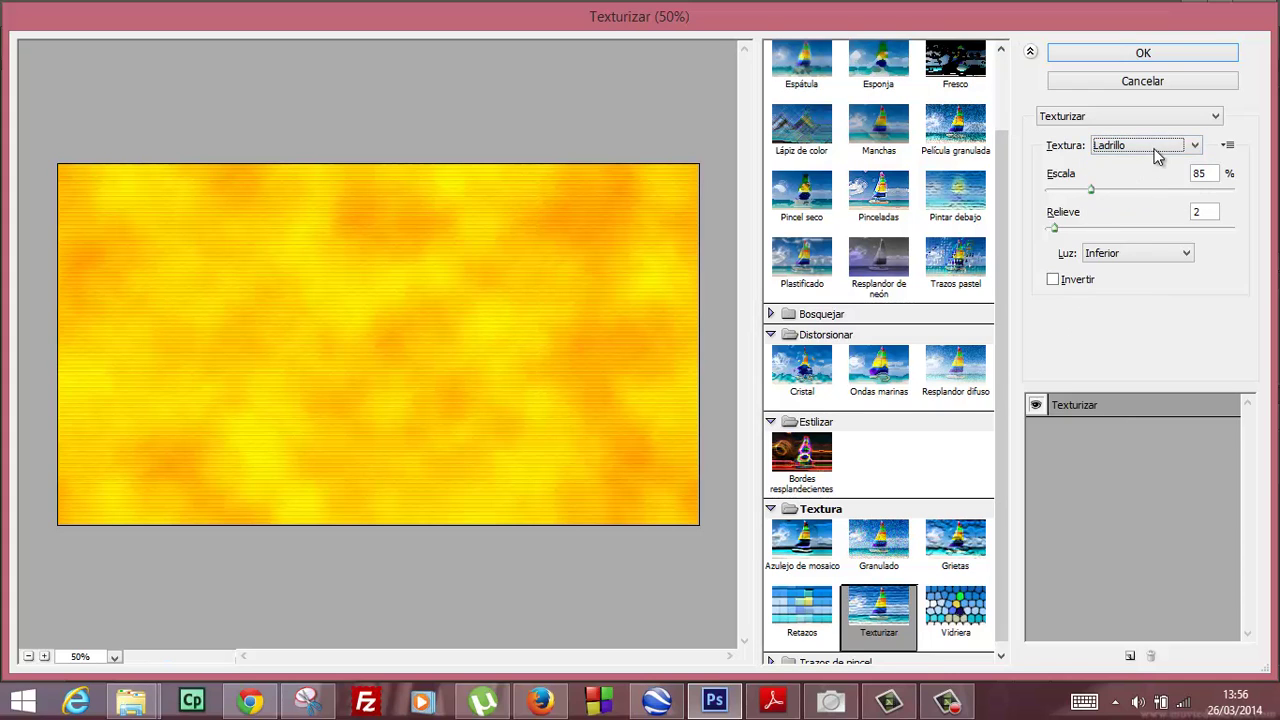
click(1157, 150)
click(1138, 175)
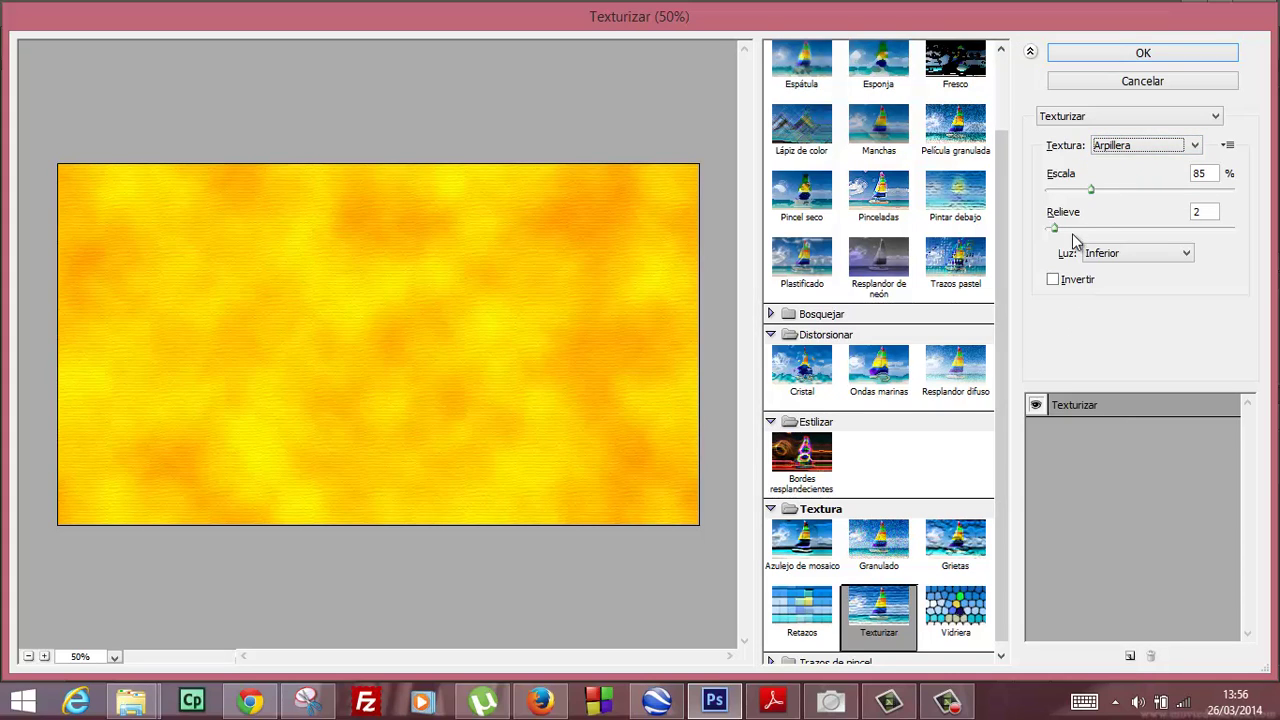
mouse_move(1098, 189)
mouse_down()
mouse_move(1171, 194)
mouse_move(1107, 198)
mouse_move(1104, 232)
mouse_move(1066, 232)
mouse_up()
click(1165, 148)
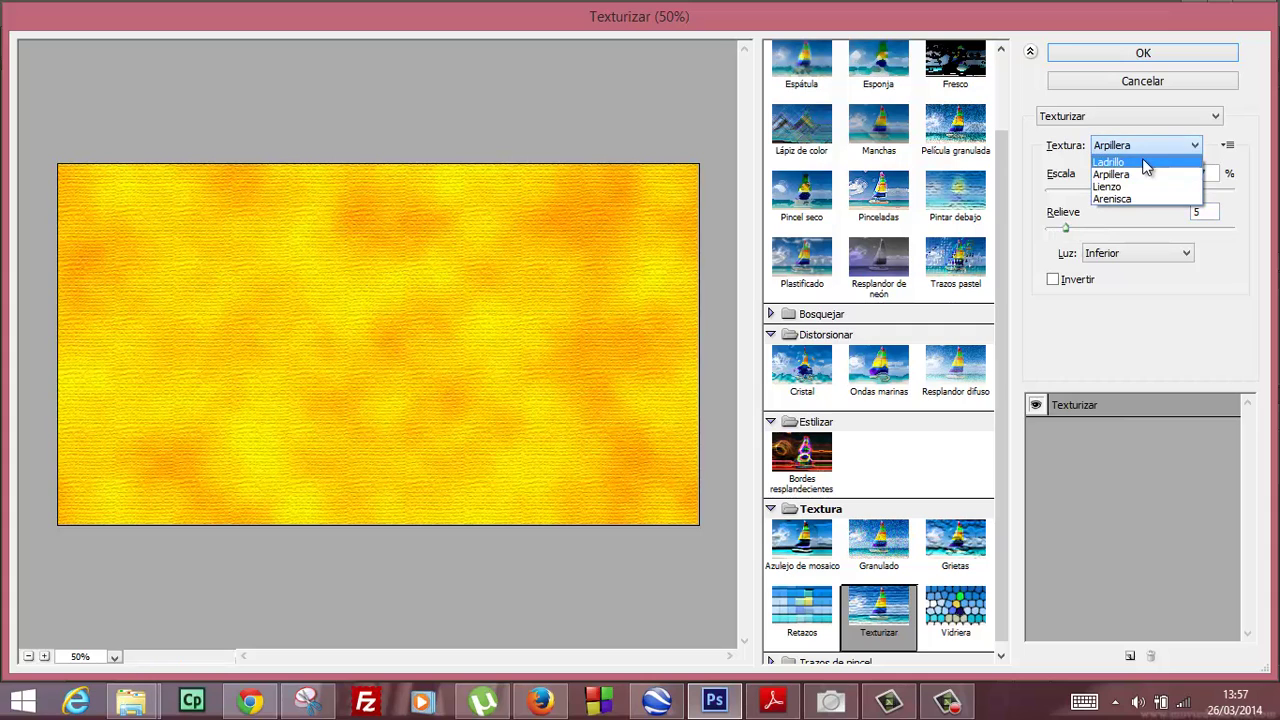
click(1145, 148)
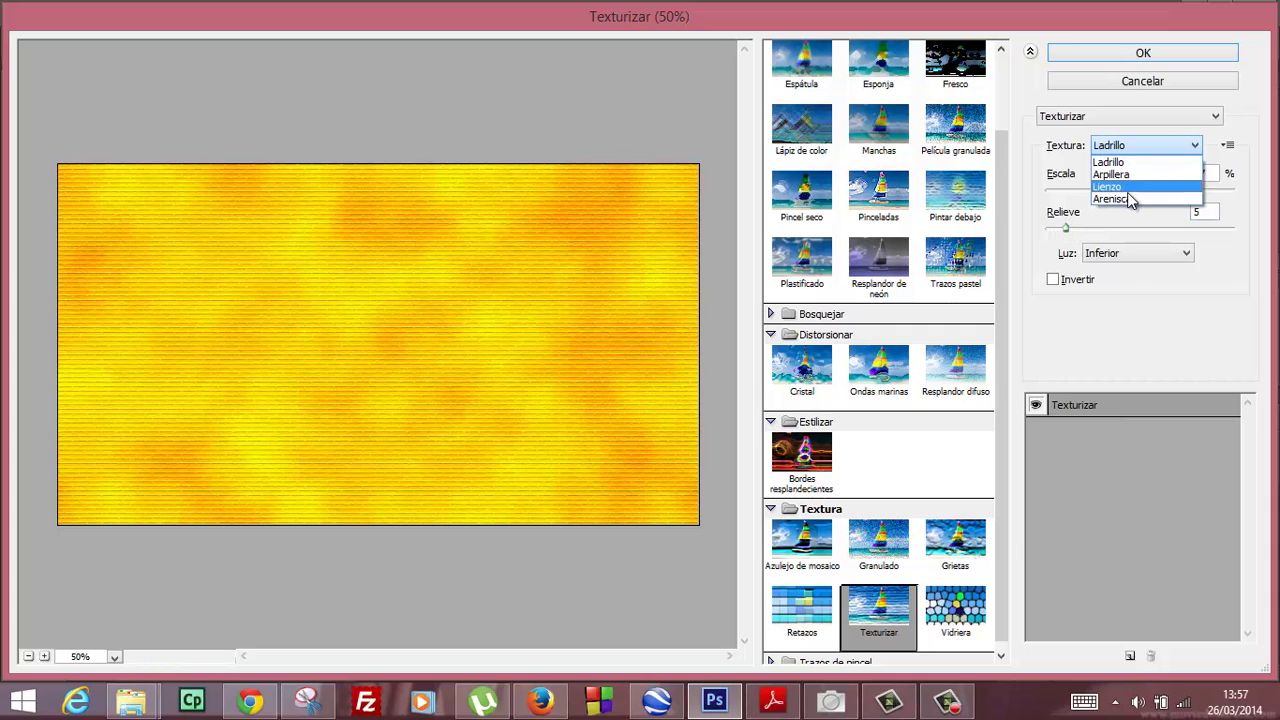
click(1128, 195)
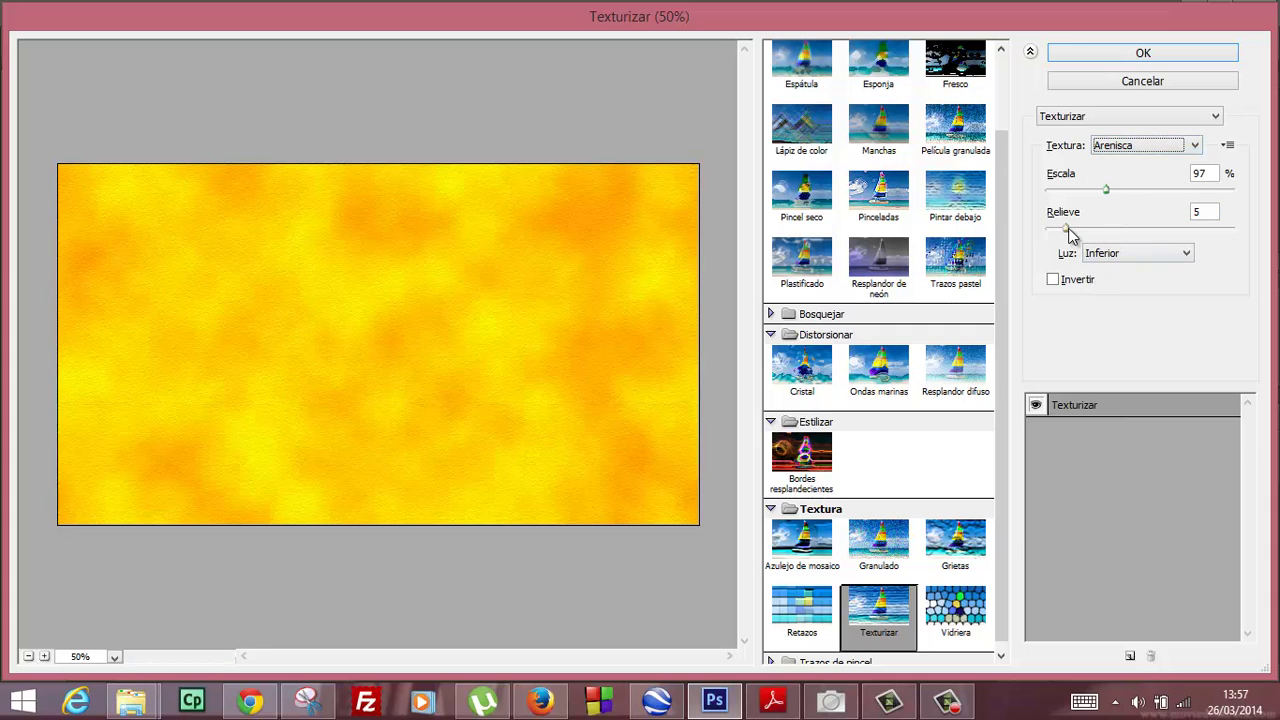
mouse_move(1066, 230)
mouse_down()
mouse_move(1110, 232)
mouse_move(1099, 231)
mouse_up()
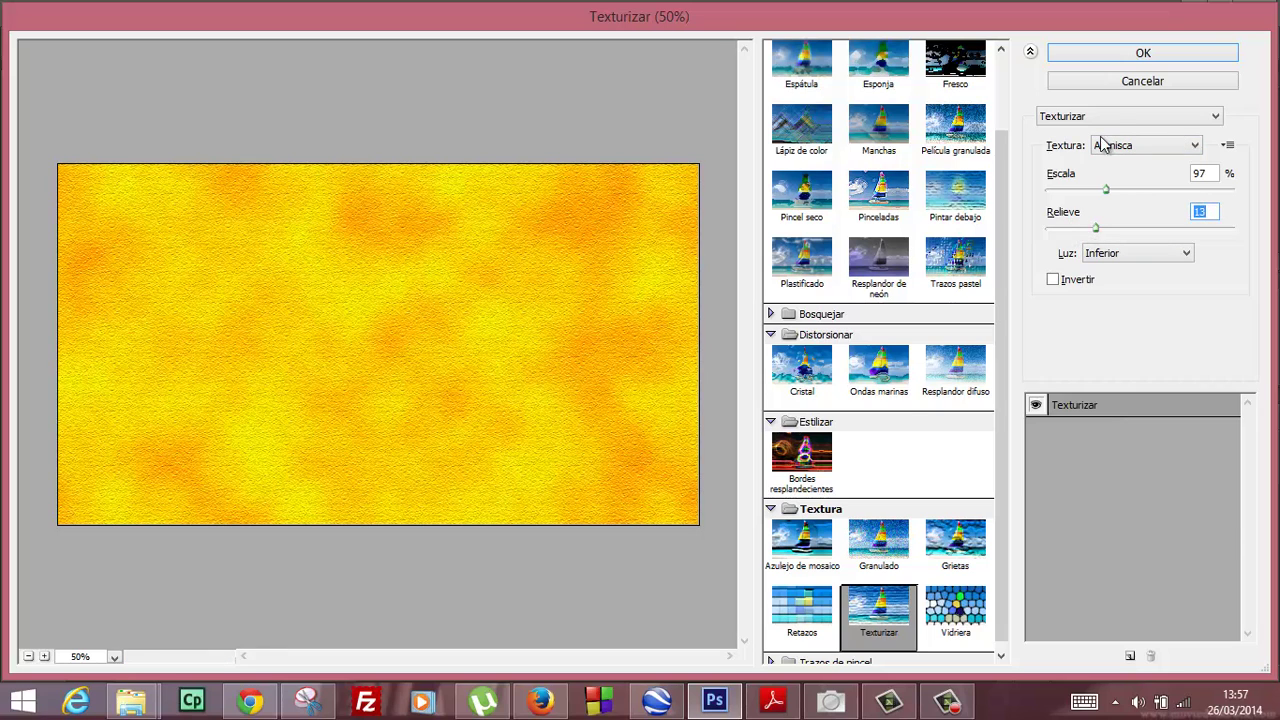
click(1114, 52)
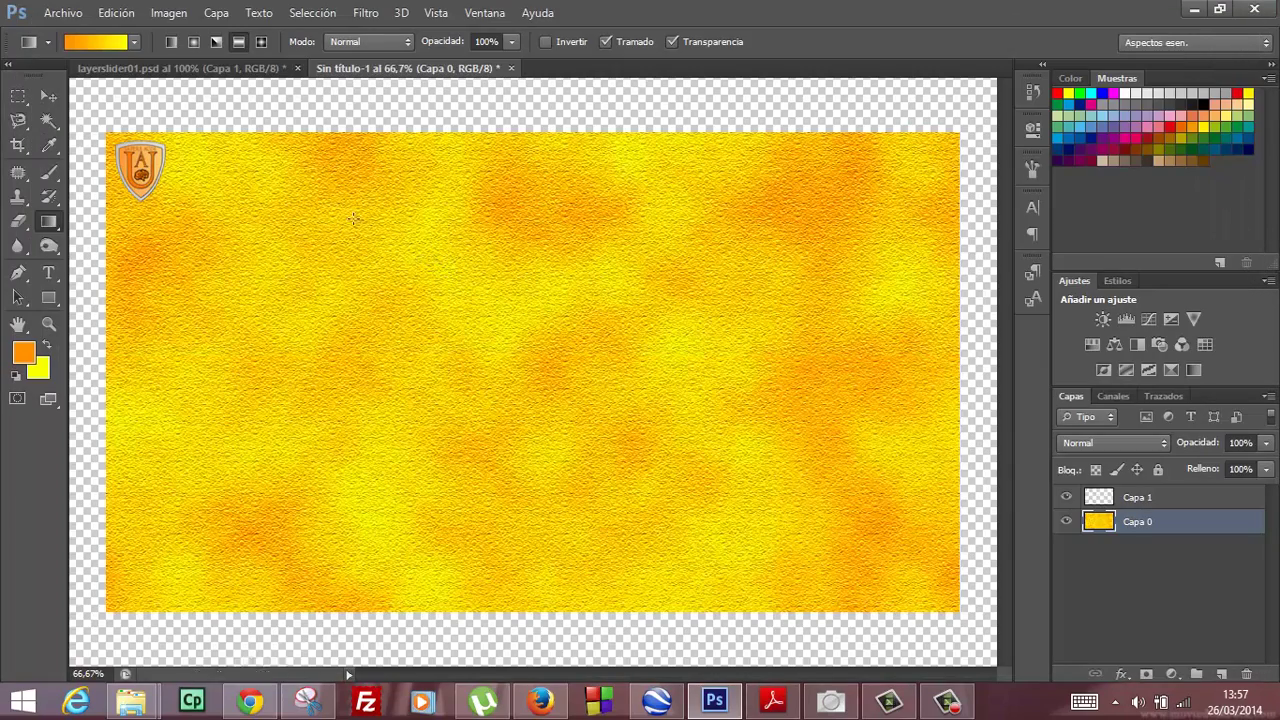
Step: Save the background as fondopiedra.psd and create another blank 1366×768 document
click(62, 12)
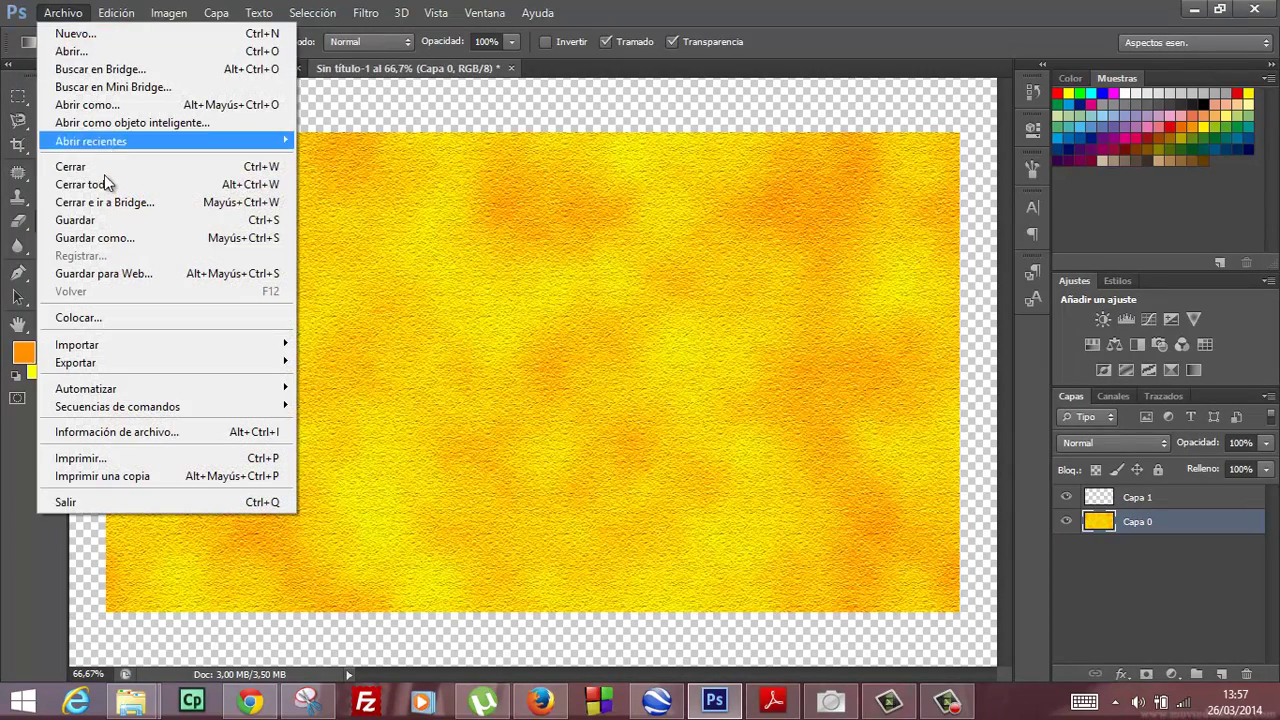
click(105, 219)
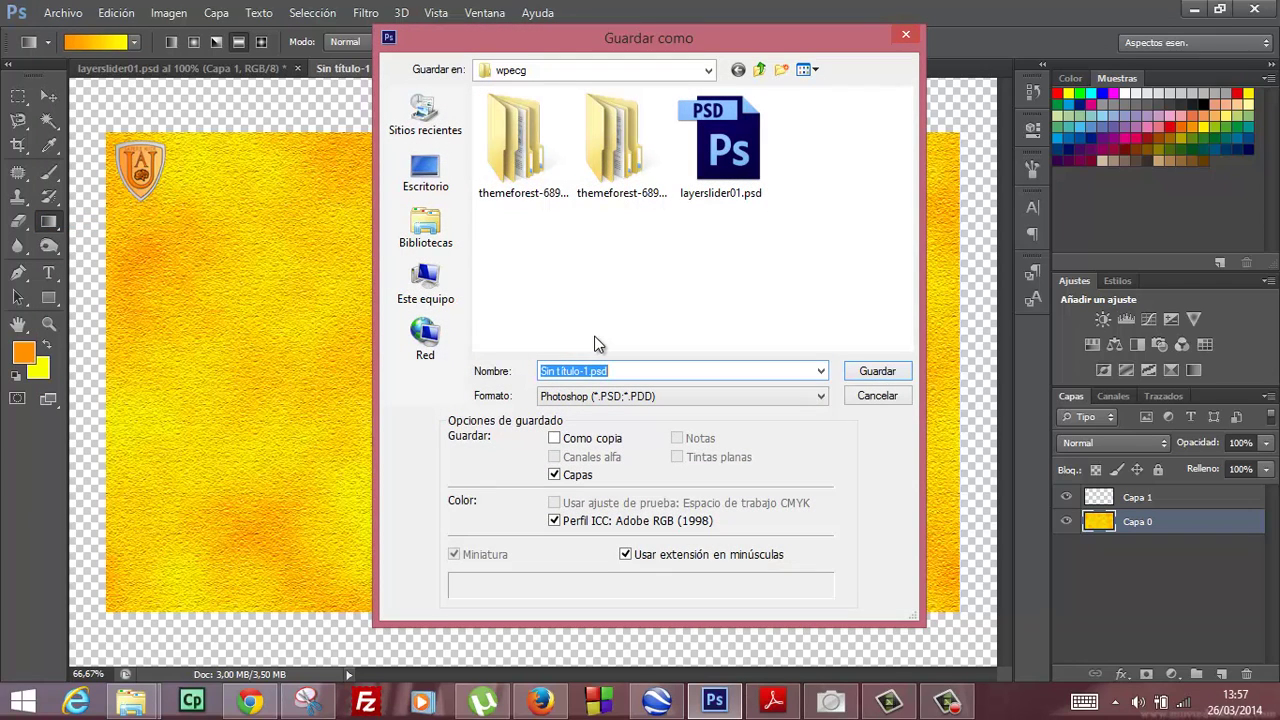
text(fondopiedra)
key(Return)
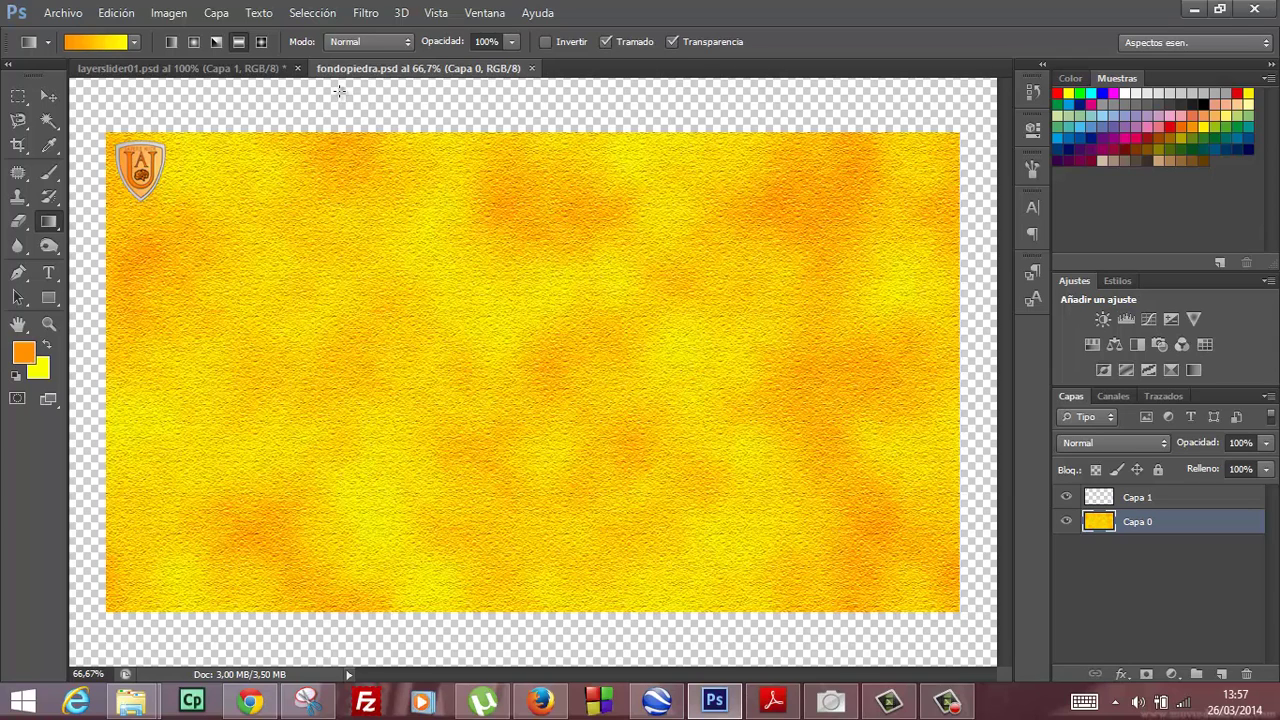
click(60, 12)
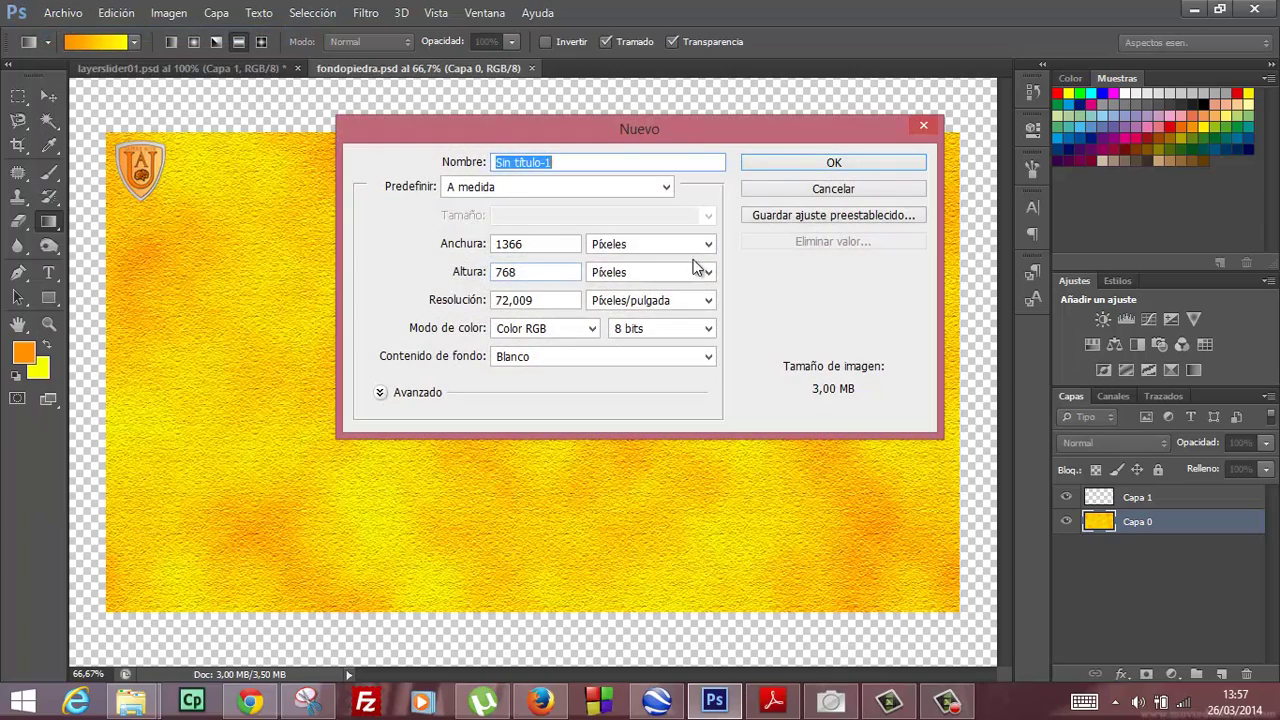
click(861, 162)
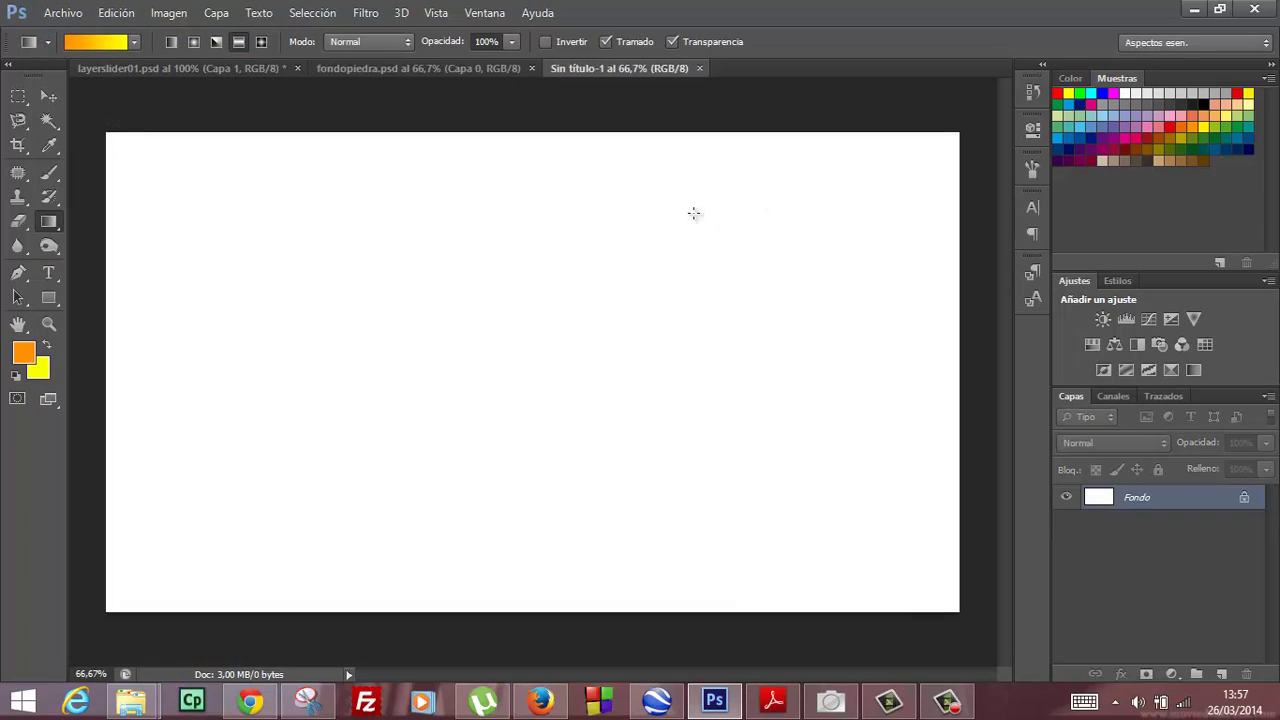
Step: In Firefox, open the shared Facebook post from notifications and scroll through it and back up
click(541, 700)
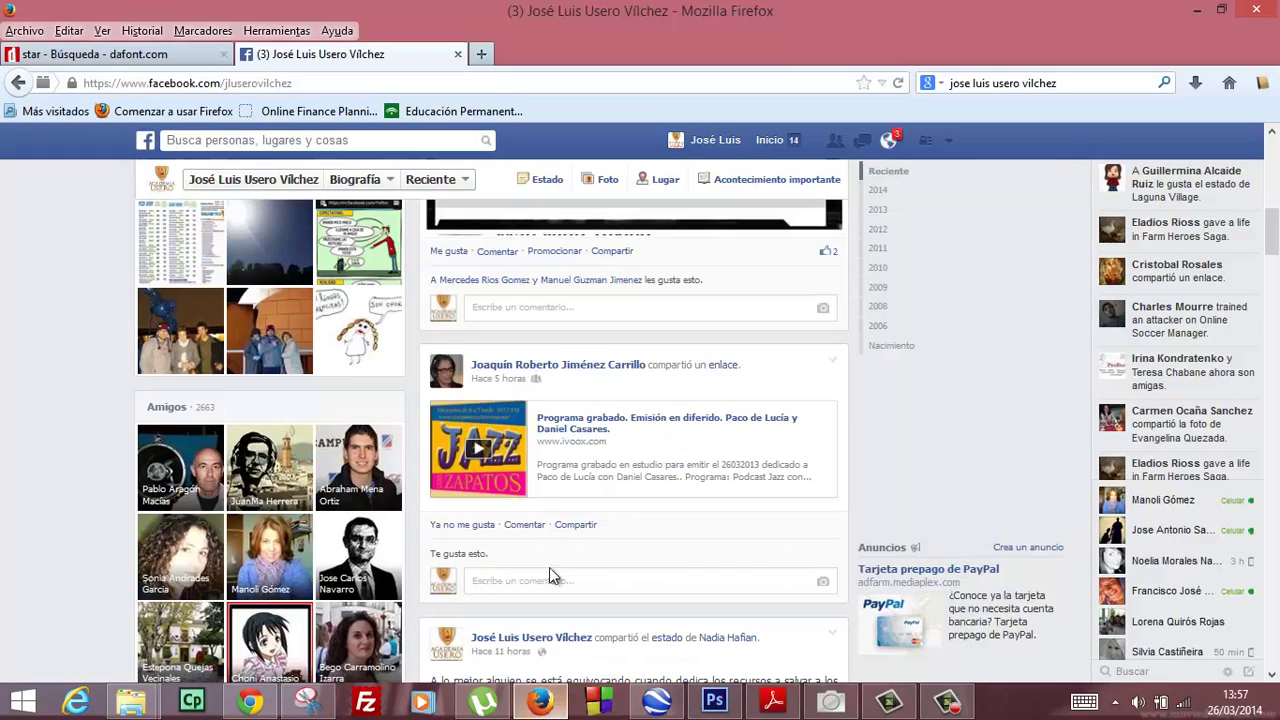
click(888, 140)
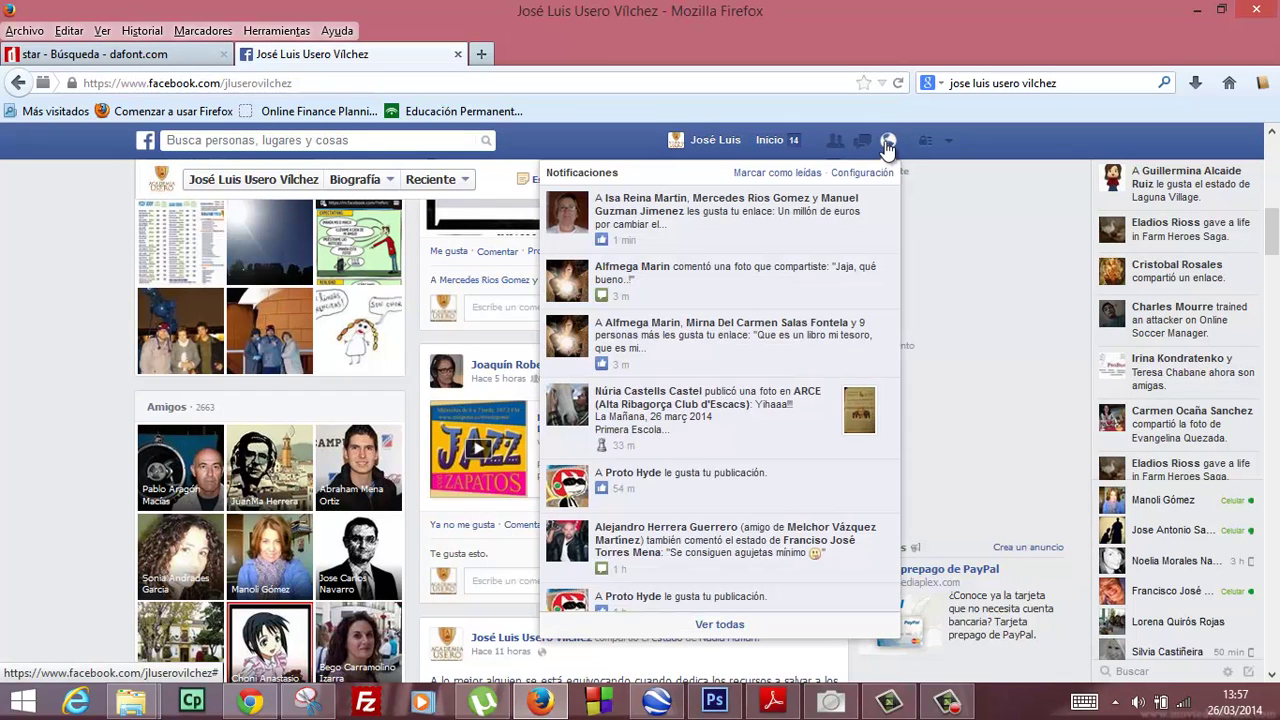
click(755, 277)
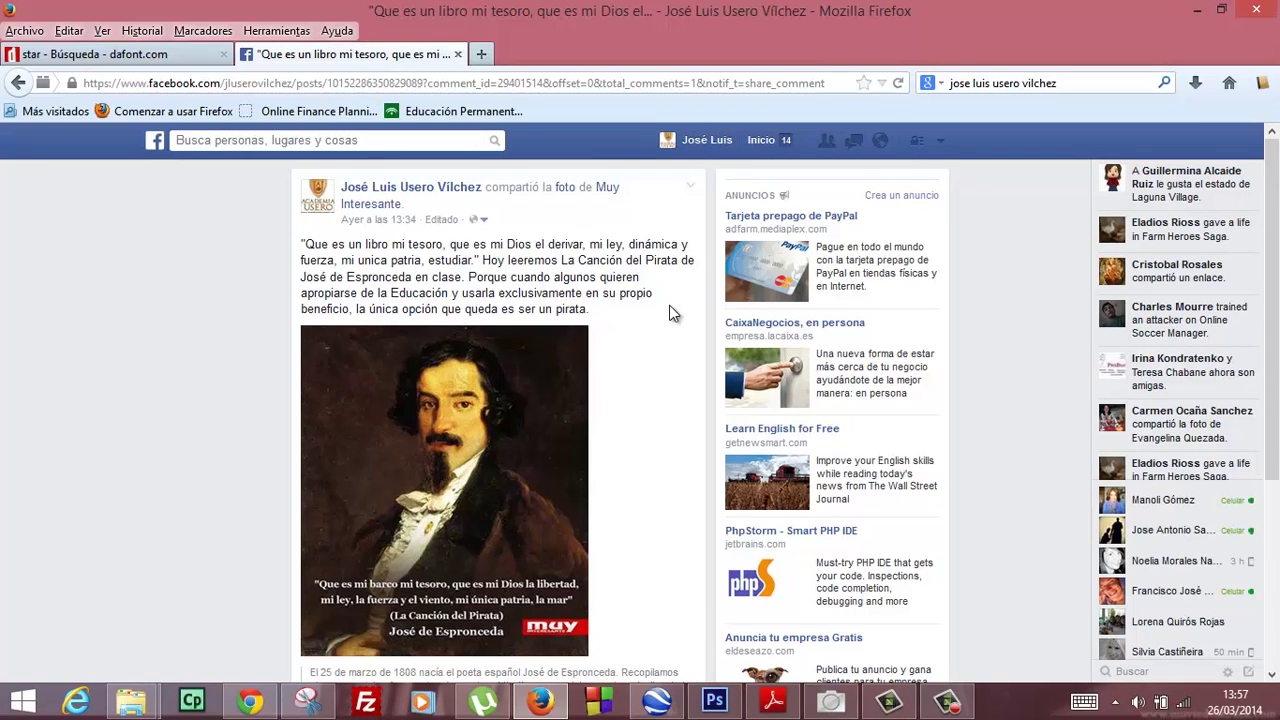
scroll(667, 318, down, 5)
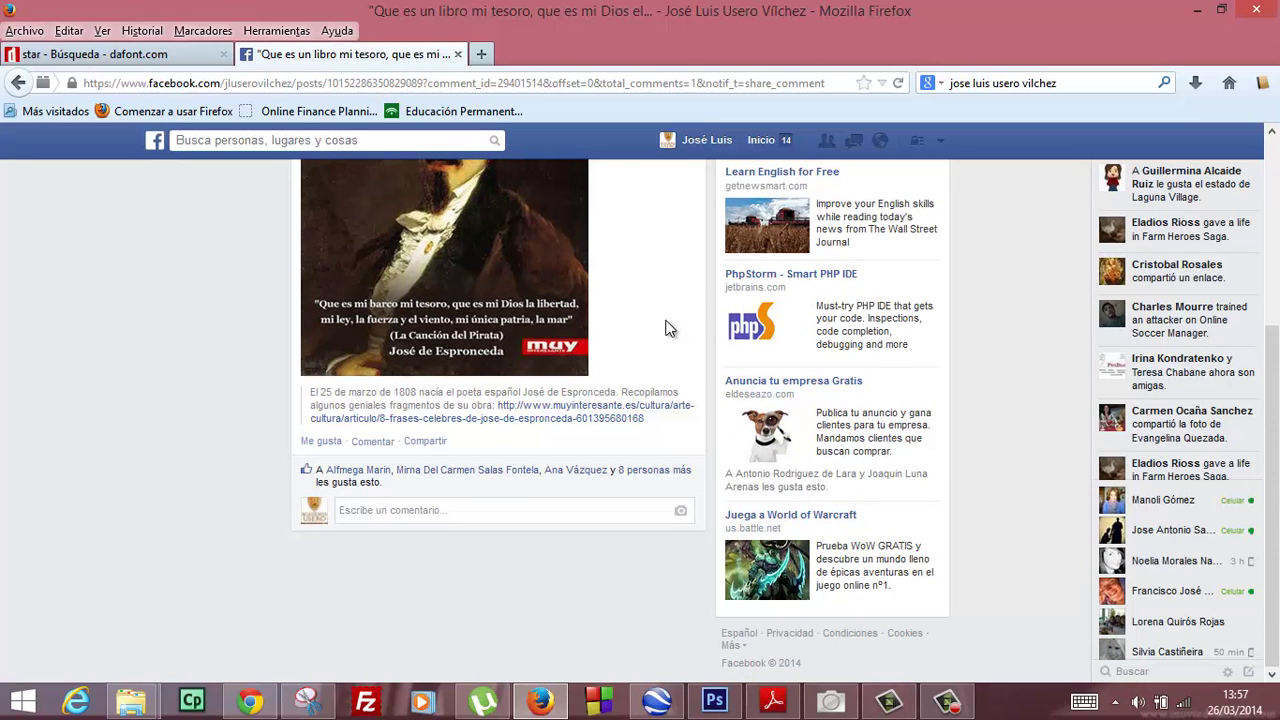
scroll(668, 328, up, 5)
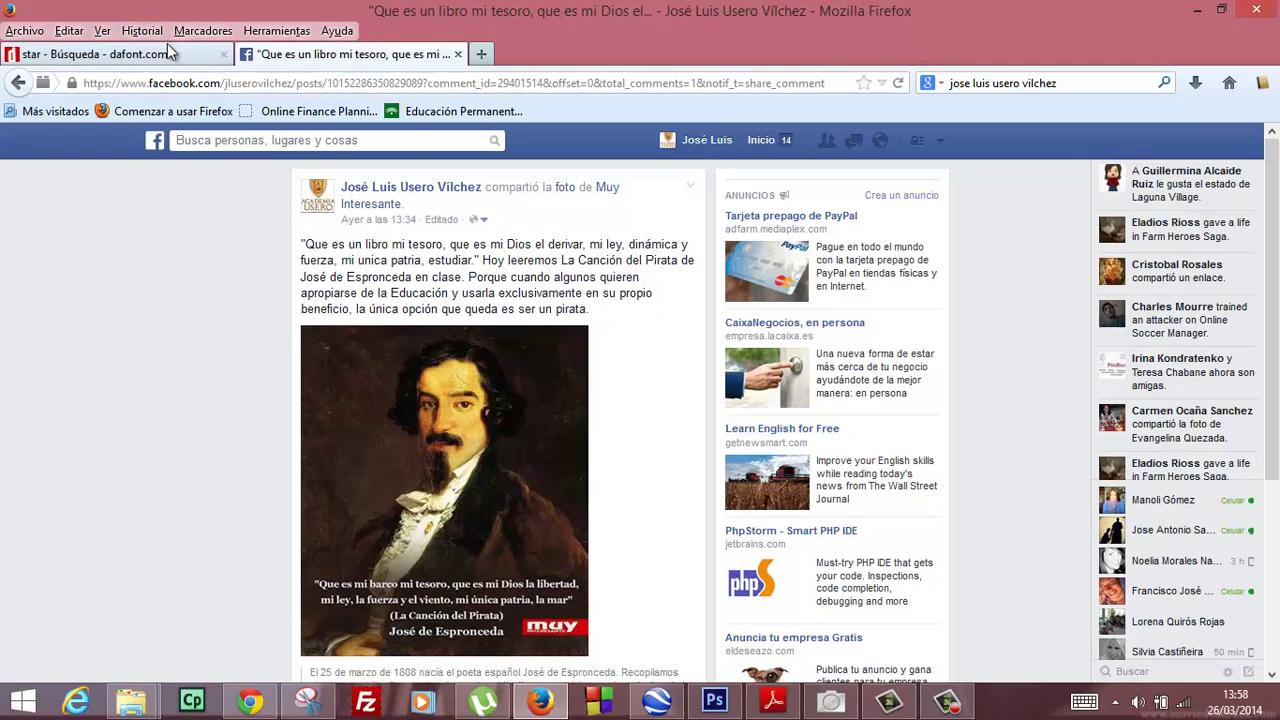
Step: Check the dafont tab, minimize and restore Firefox, then open a new tab with its search text selected
right_click(168, 62)
click(118, 63)
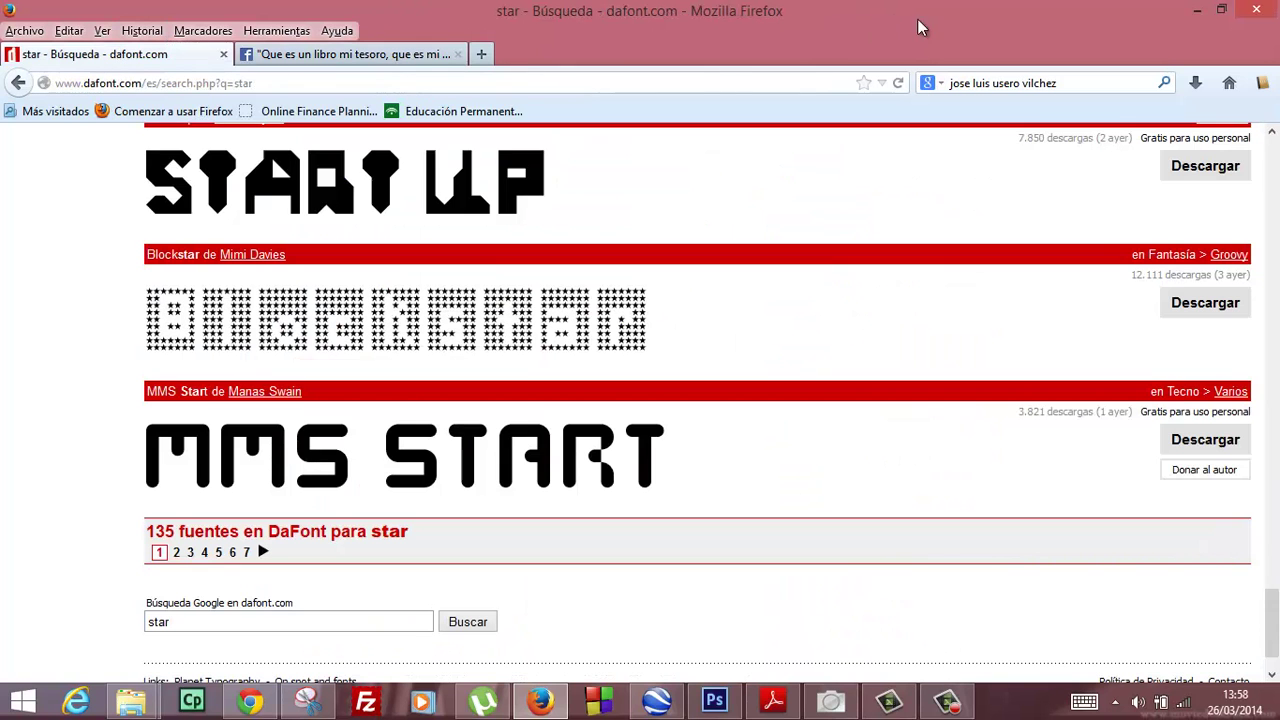
click(1196, 14)
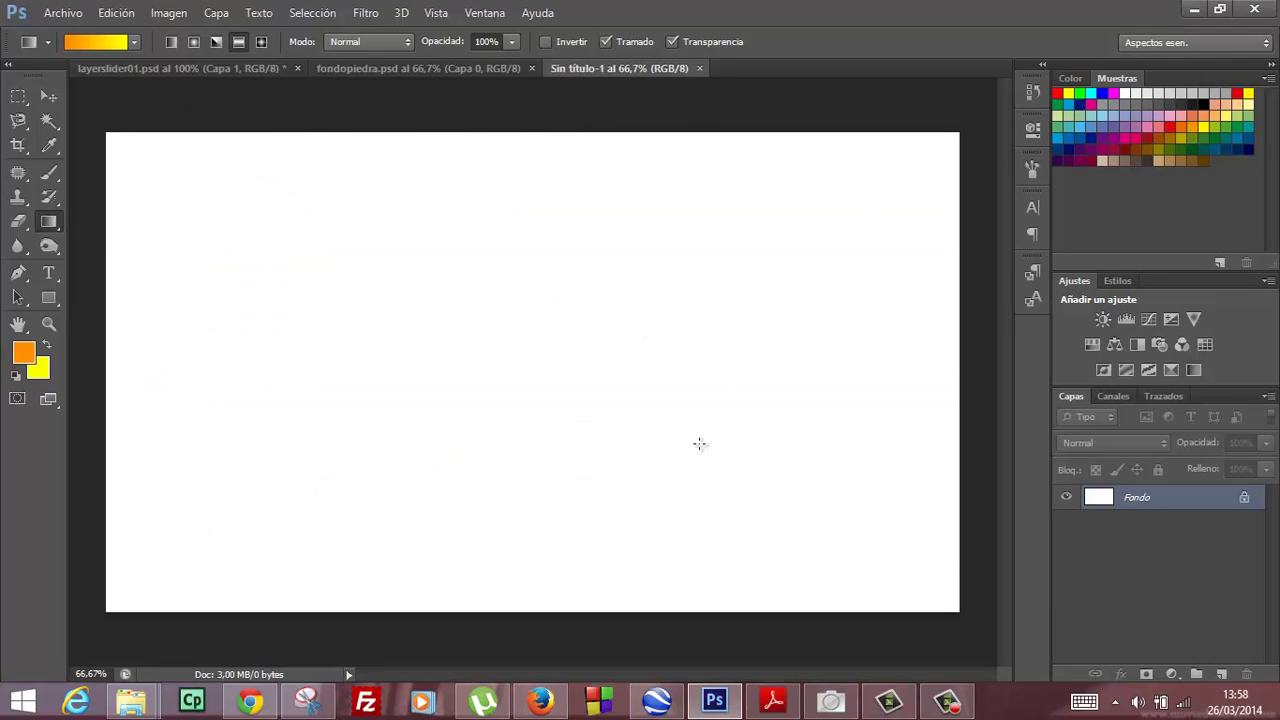
click(540, 701)
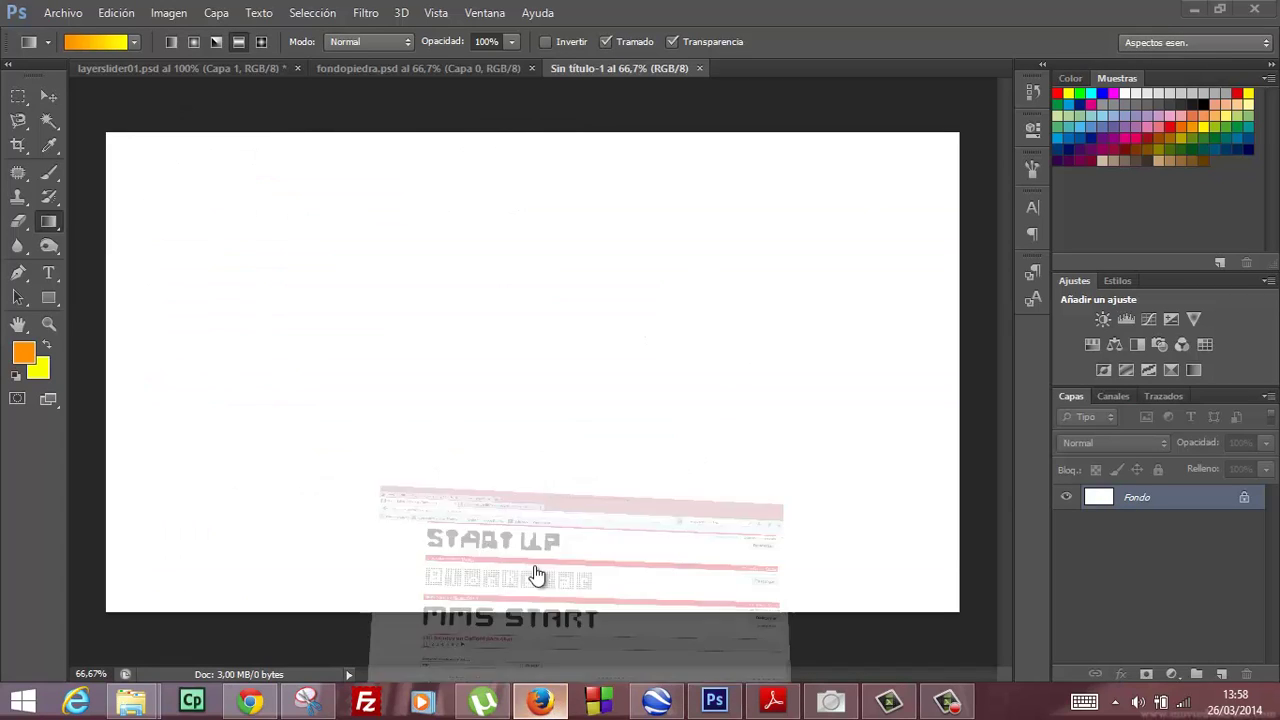
click(480, 55)
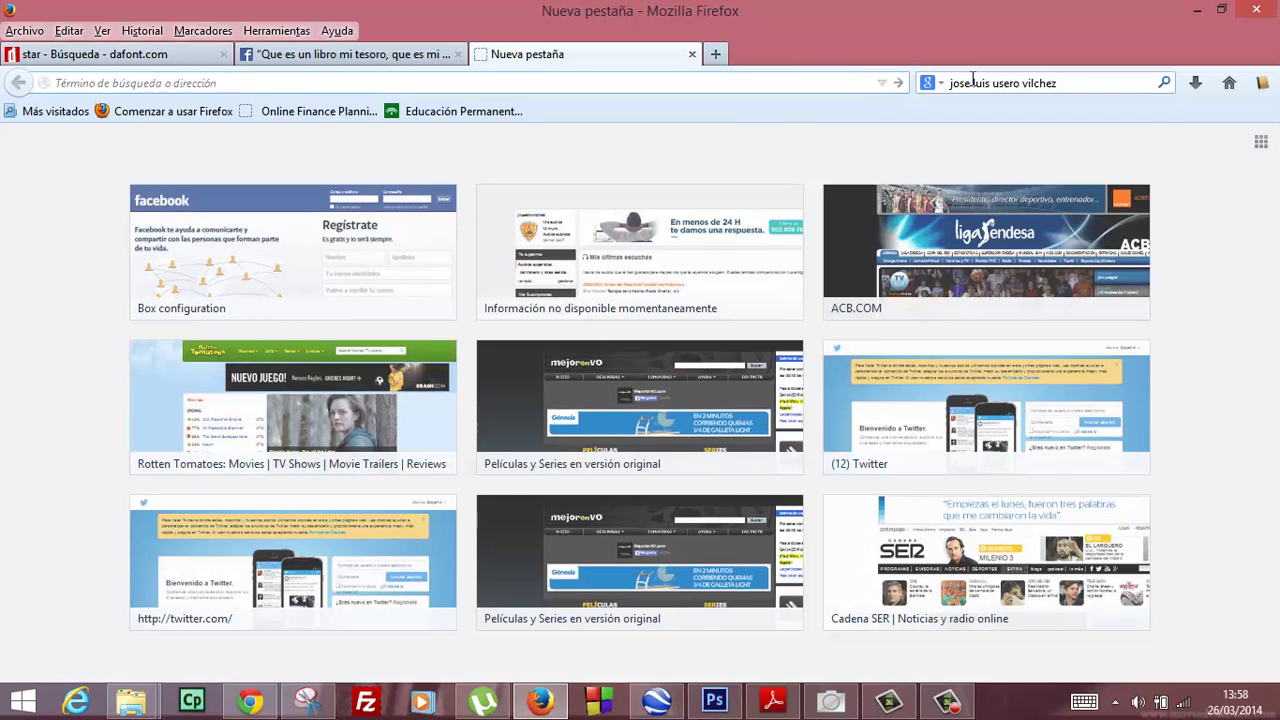
click(975, 83)
Step: Google 'sitios para descargar fotos gratis' and open the iPaz '25 sitios' result in a new tab
text(s)
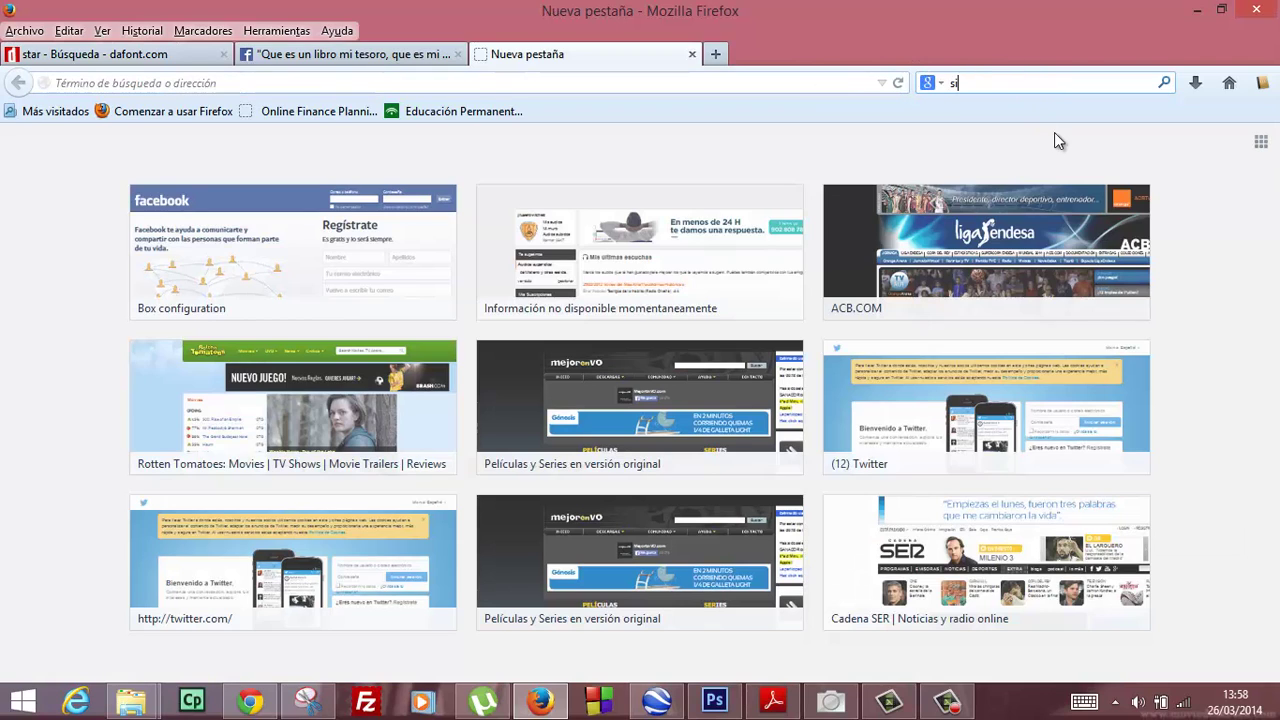
text(itios para desc)
text(argar fotos gratis)
key(Return)
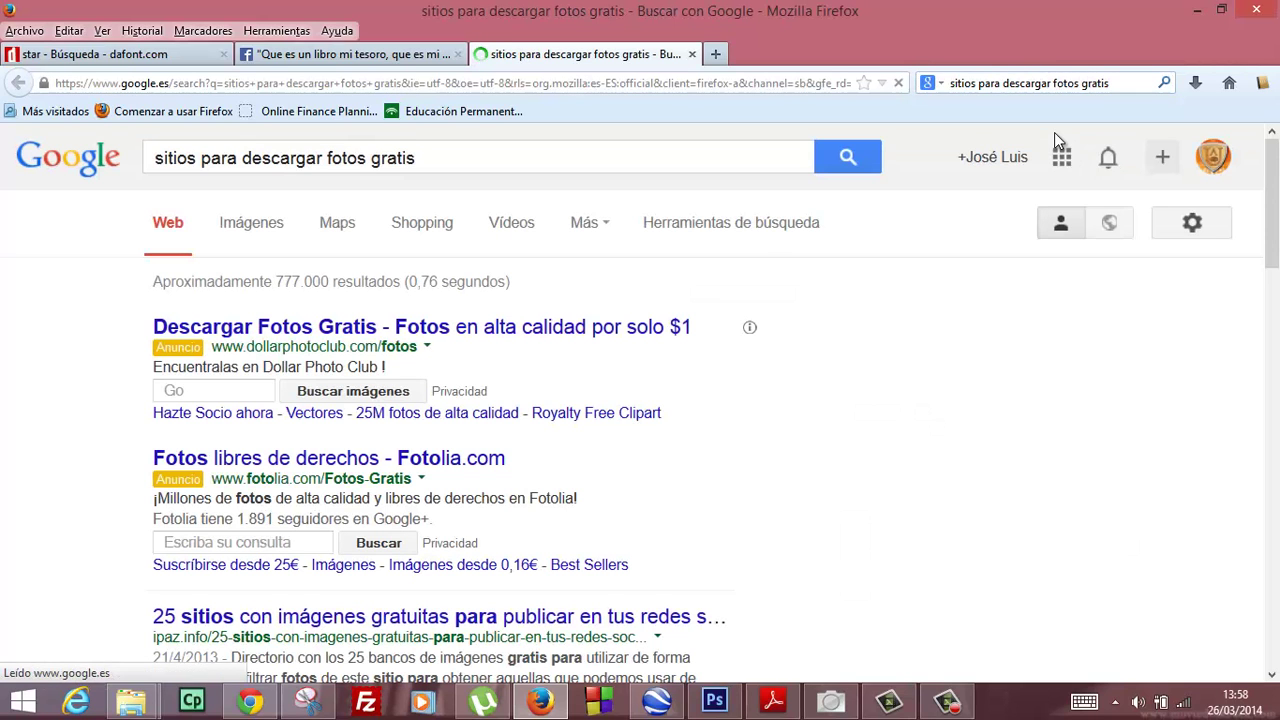
scroll(531, 355, down, 5)
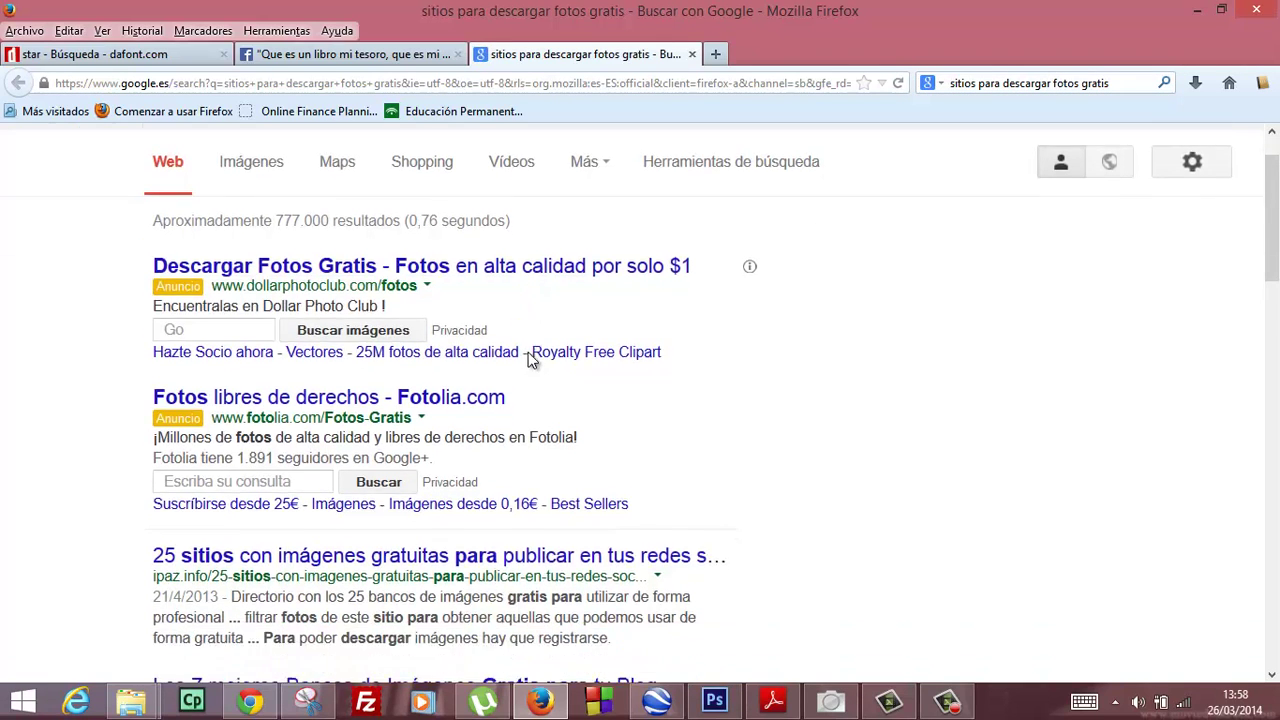
right_click(530, 366)
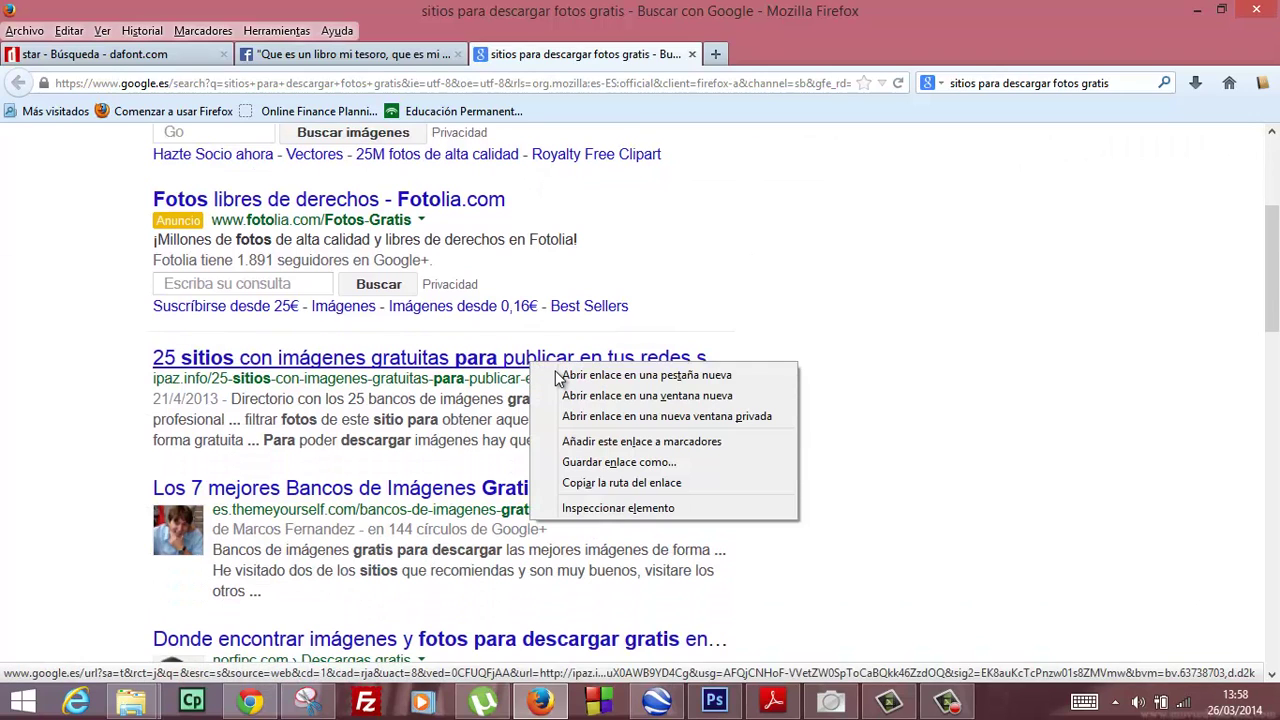
click(552, 373)
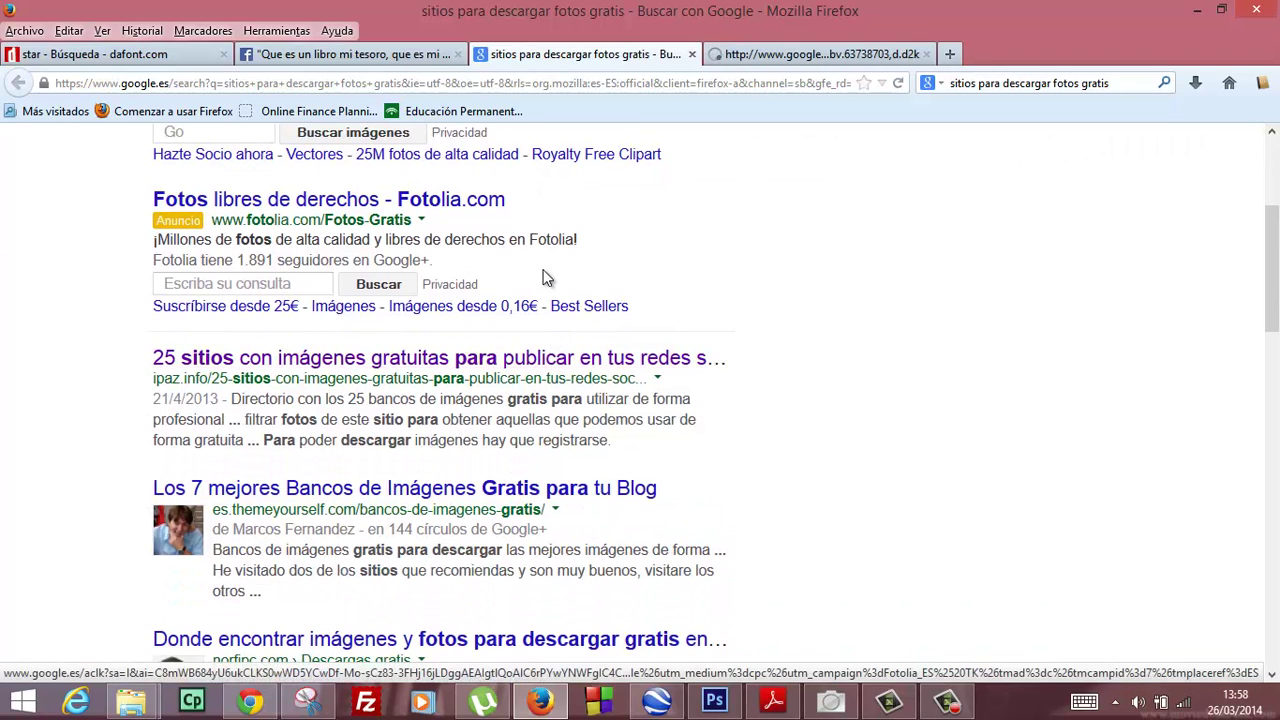
click(750, 54)
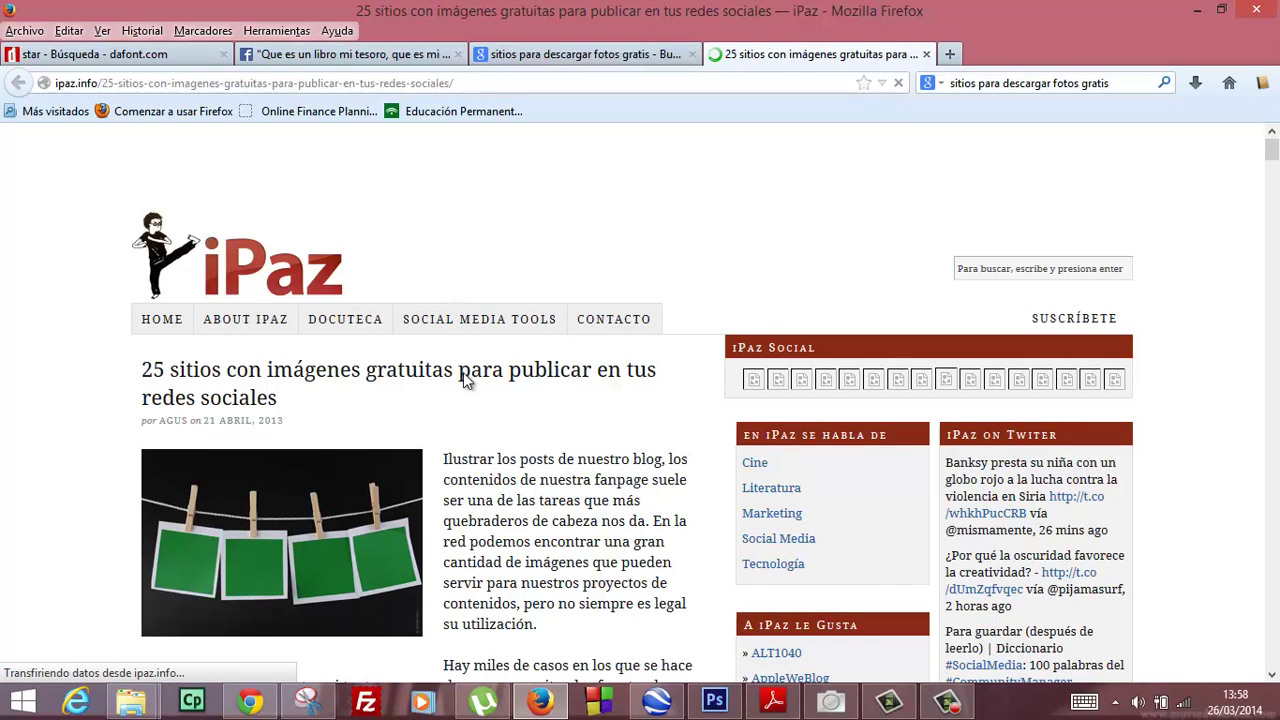
Step: Copy the iPaz article URL and paste it into a friend's Facebook chat as a sent message
click(462, 84)
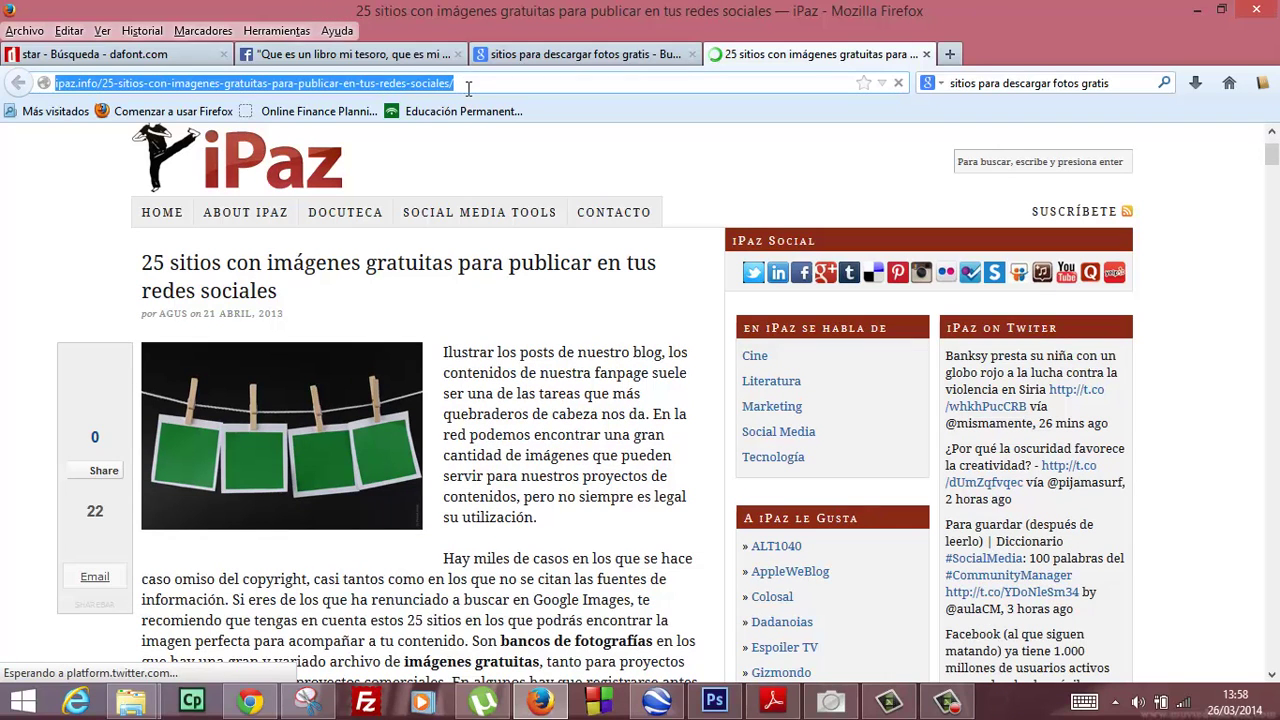
click(430, 58)
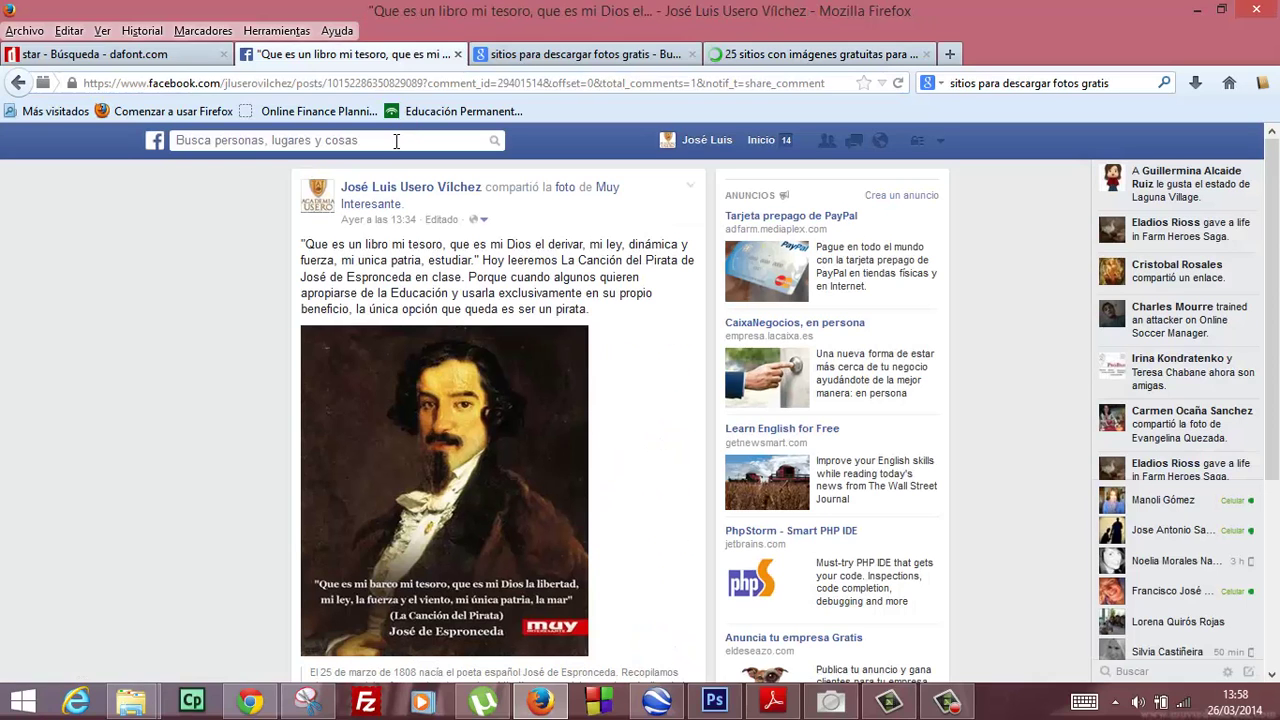
text(carlos)
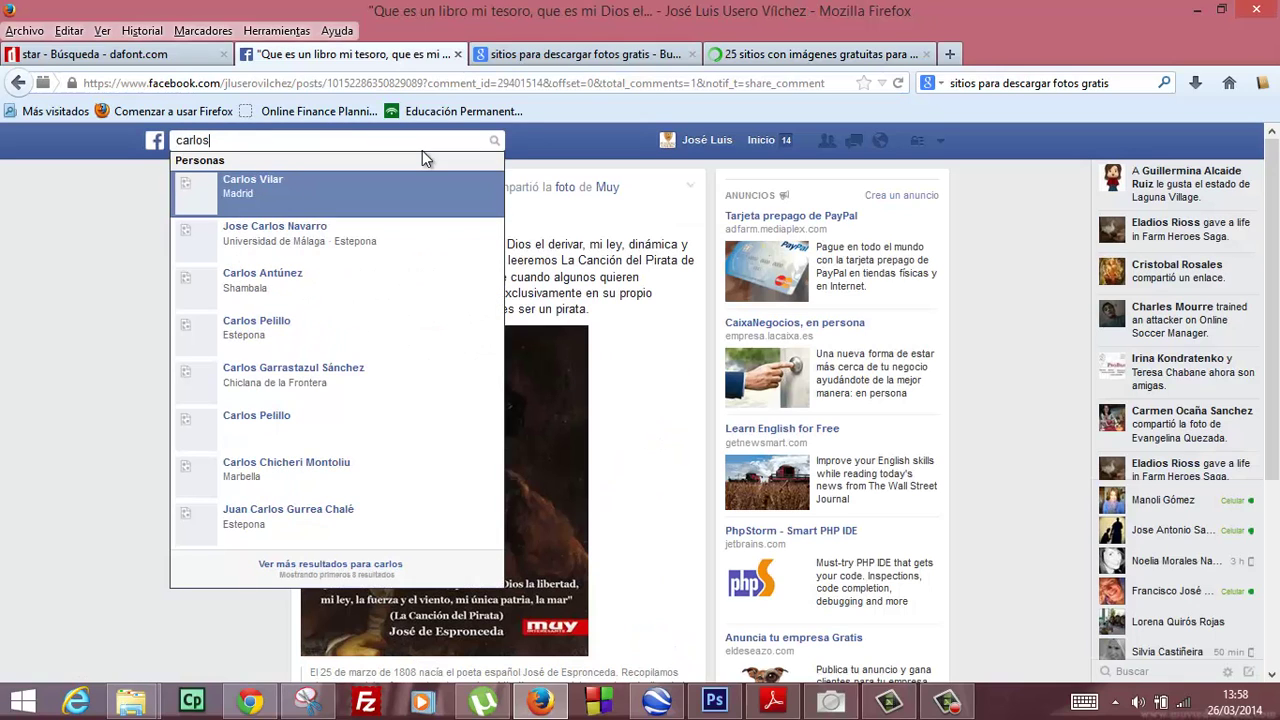
click(290, 323)
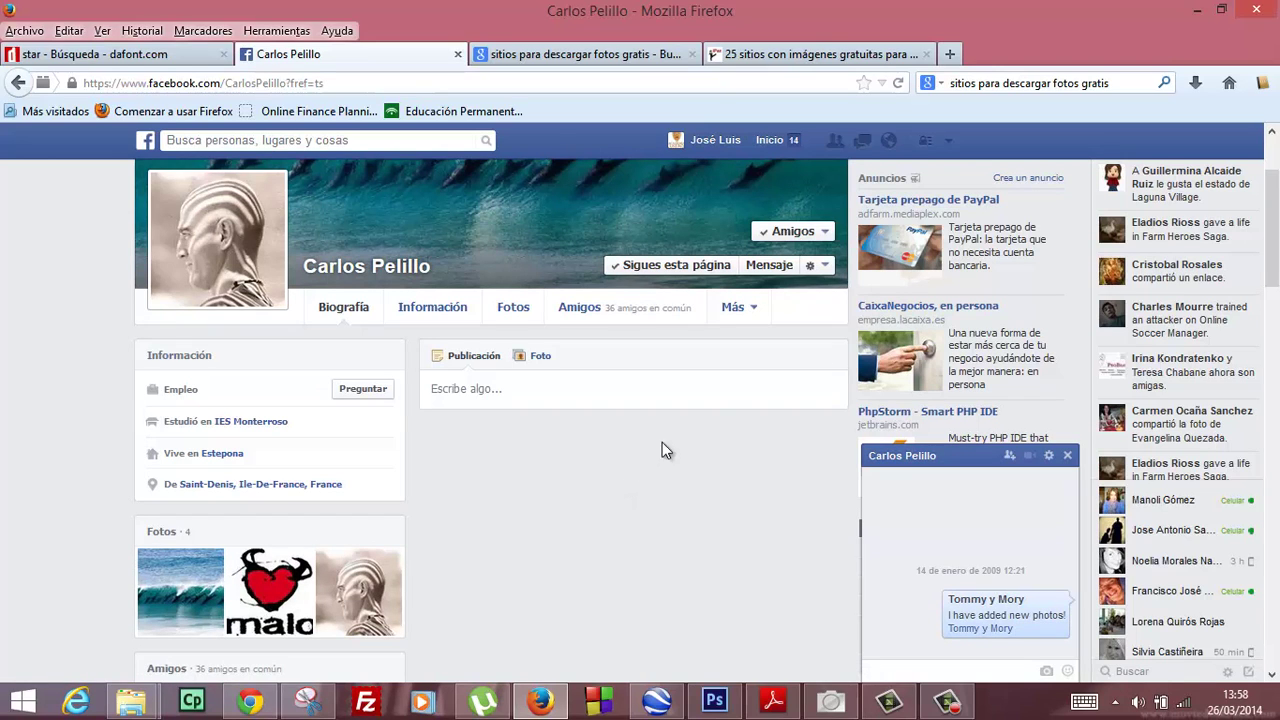
click(766, 266)
text(http://ipaz.info/25-sitios-con-imagenes-gratuitas-para-publicar-en-tus-redes-sociales/)
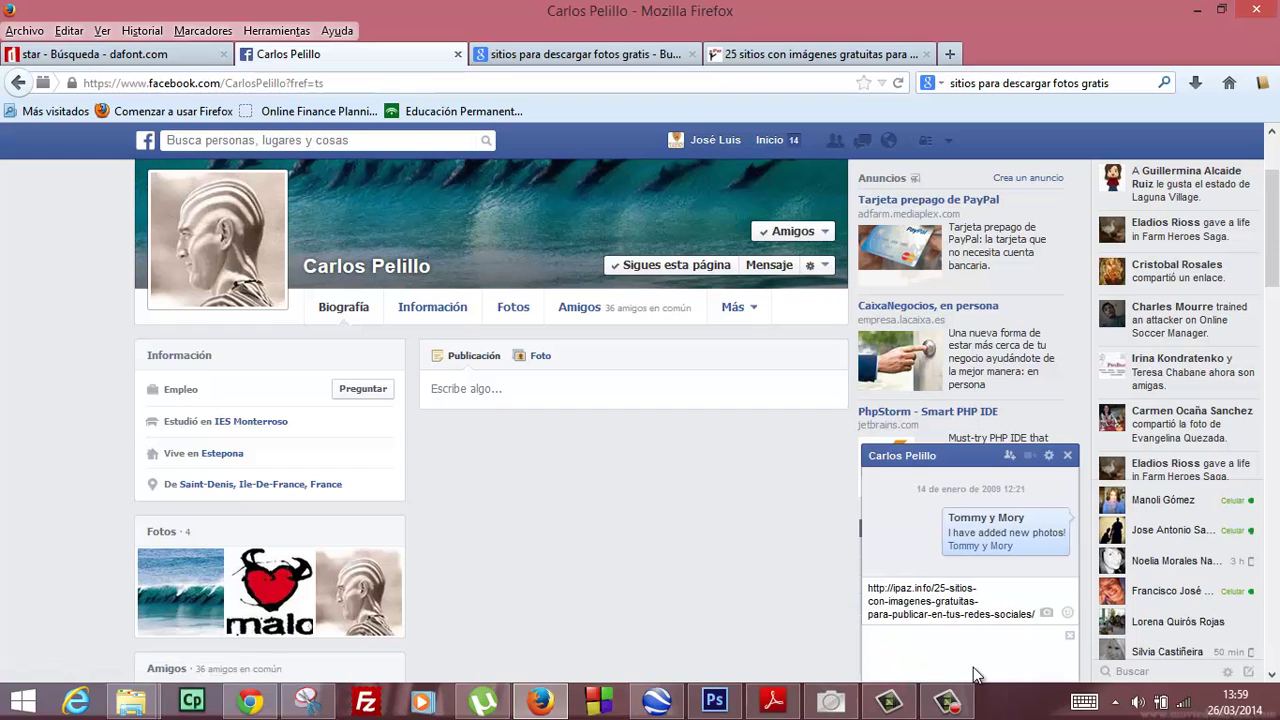
key(Return)
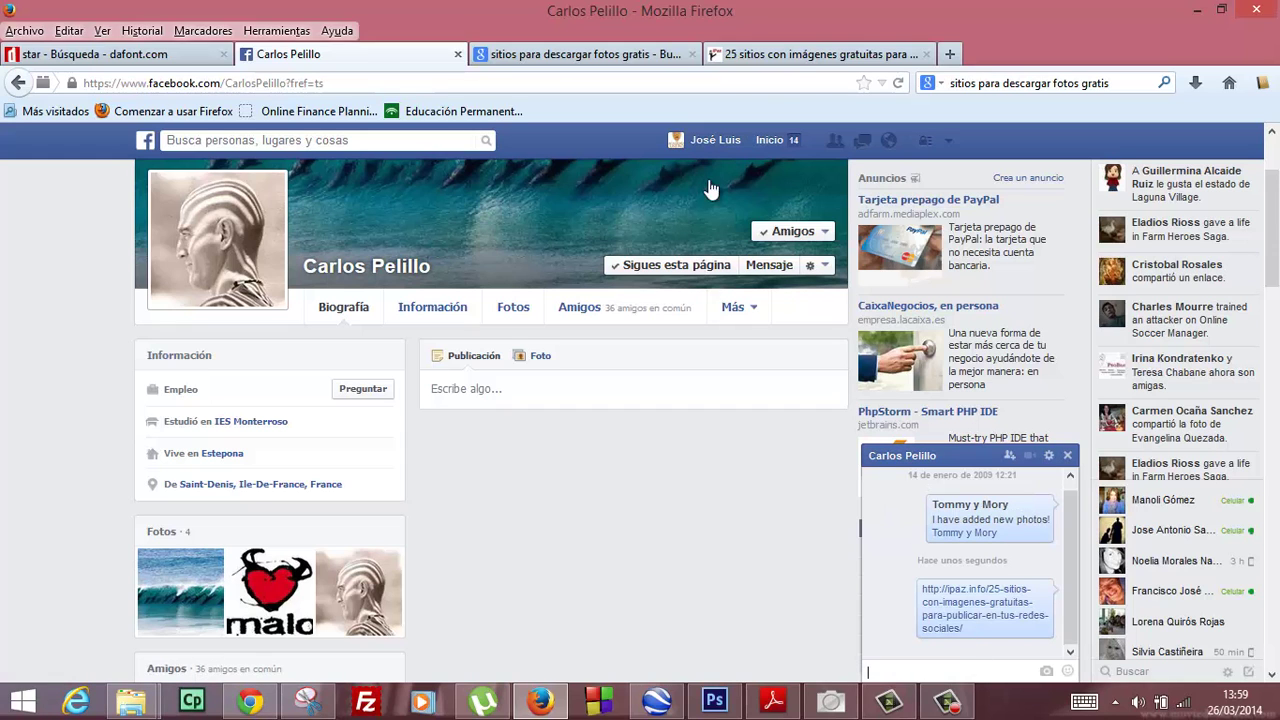
click(800, 69)
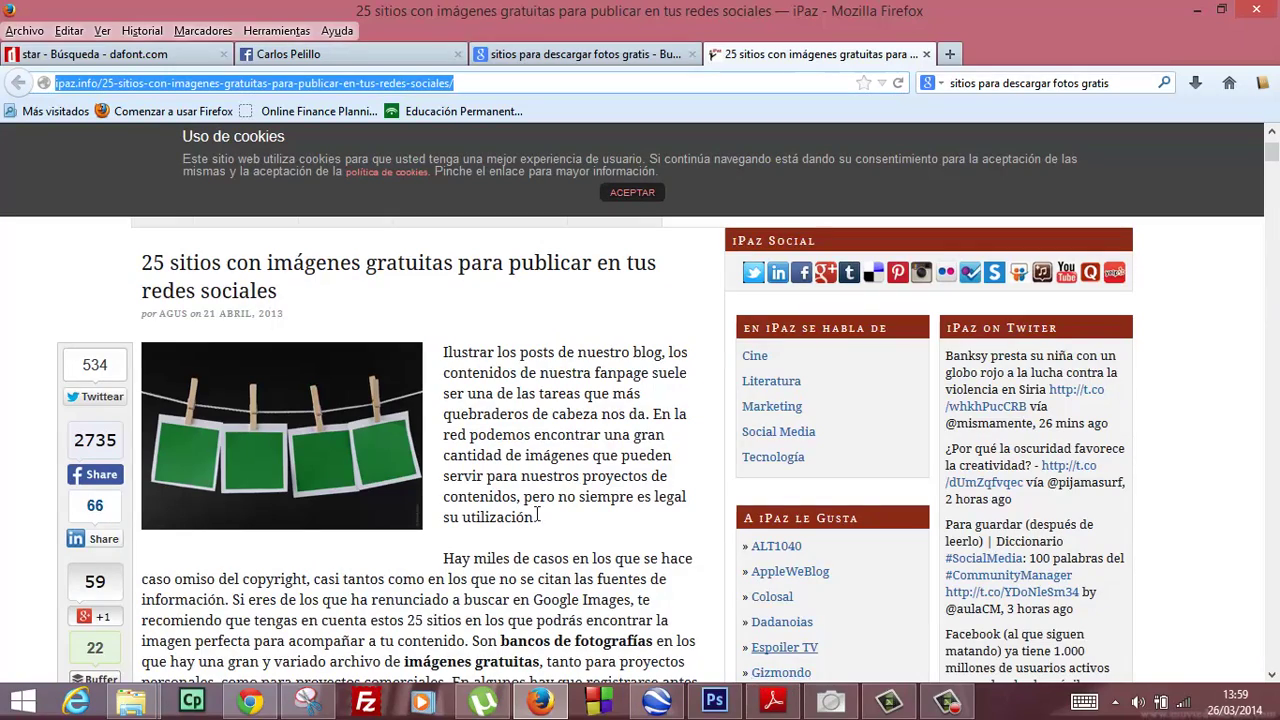
Step: Scroll the iPaz article through items 12–25 to the Tineye tip and 'Quiza te pueda interesar' section
scroll(516, 498, down, 4)
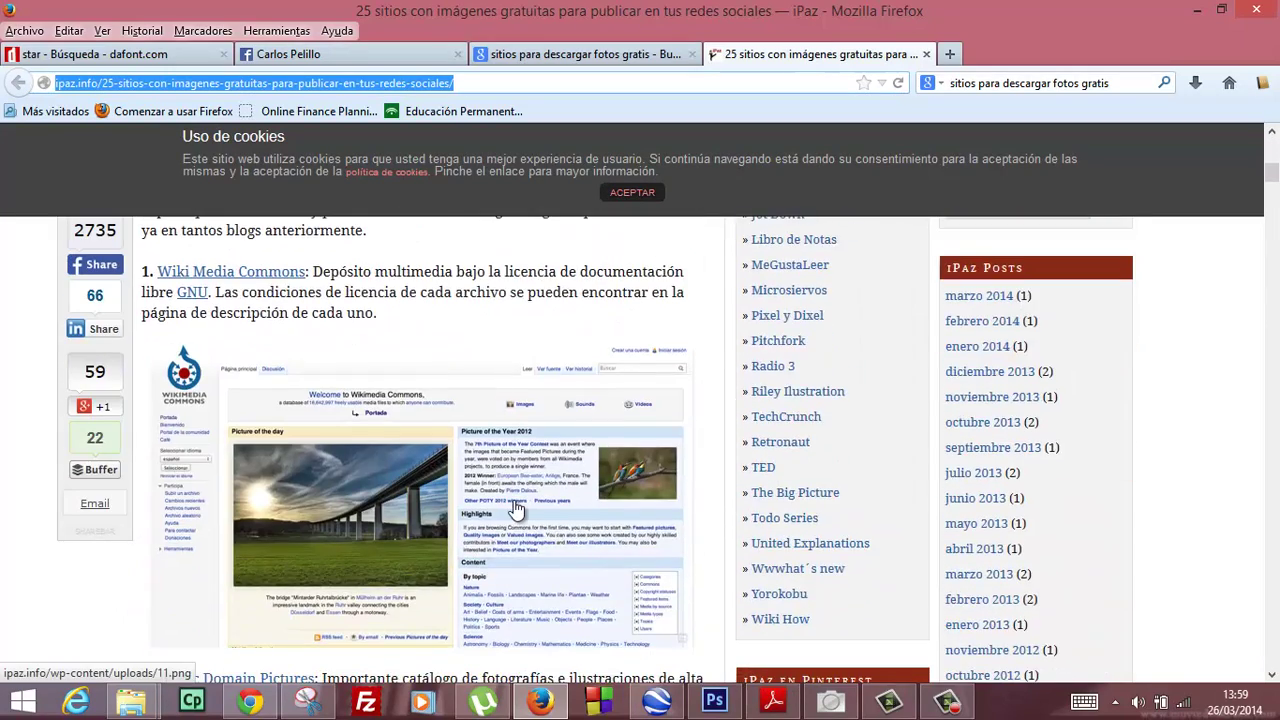
scroll(519, 516, down, 3)
scroll(519, 516, down, 2)
scroll(519, 516, down, 4)
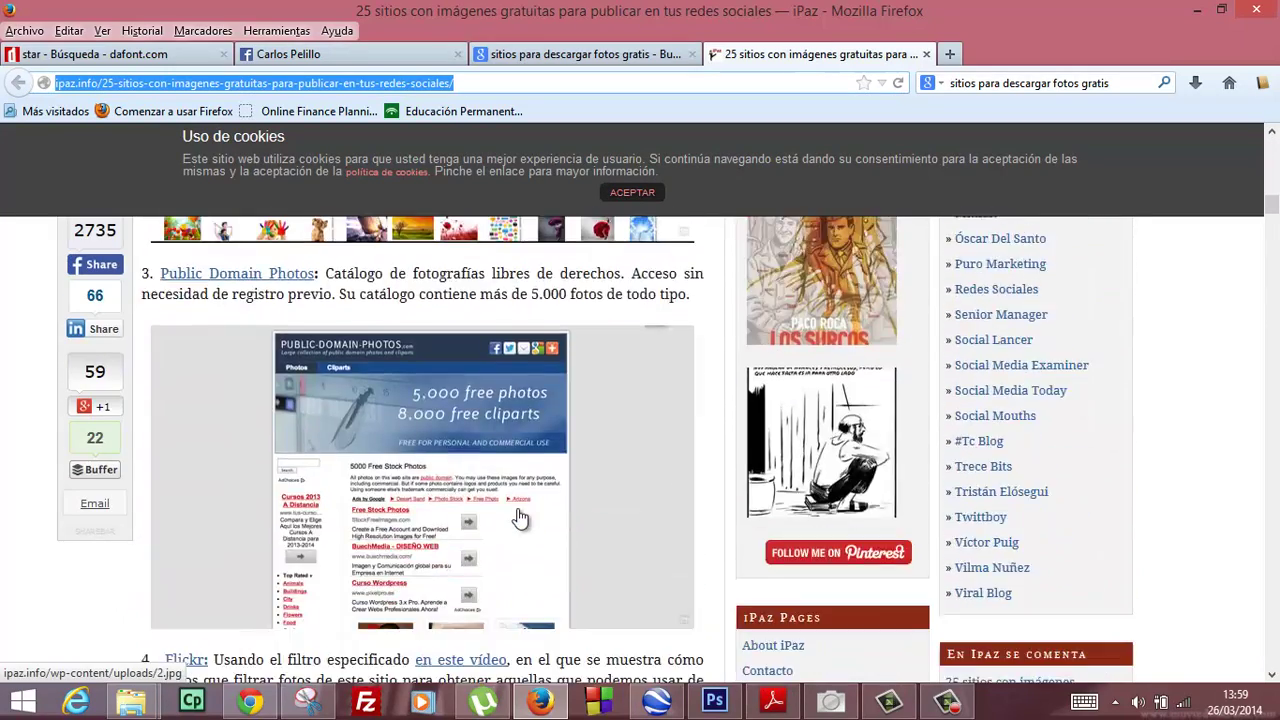
scroll(519, 516, down, 1)
scroll(519, 516, down, 3)
scroll(519, 516, down, 2)
scroll(519, 516, down, 3)
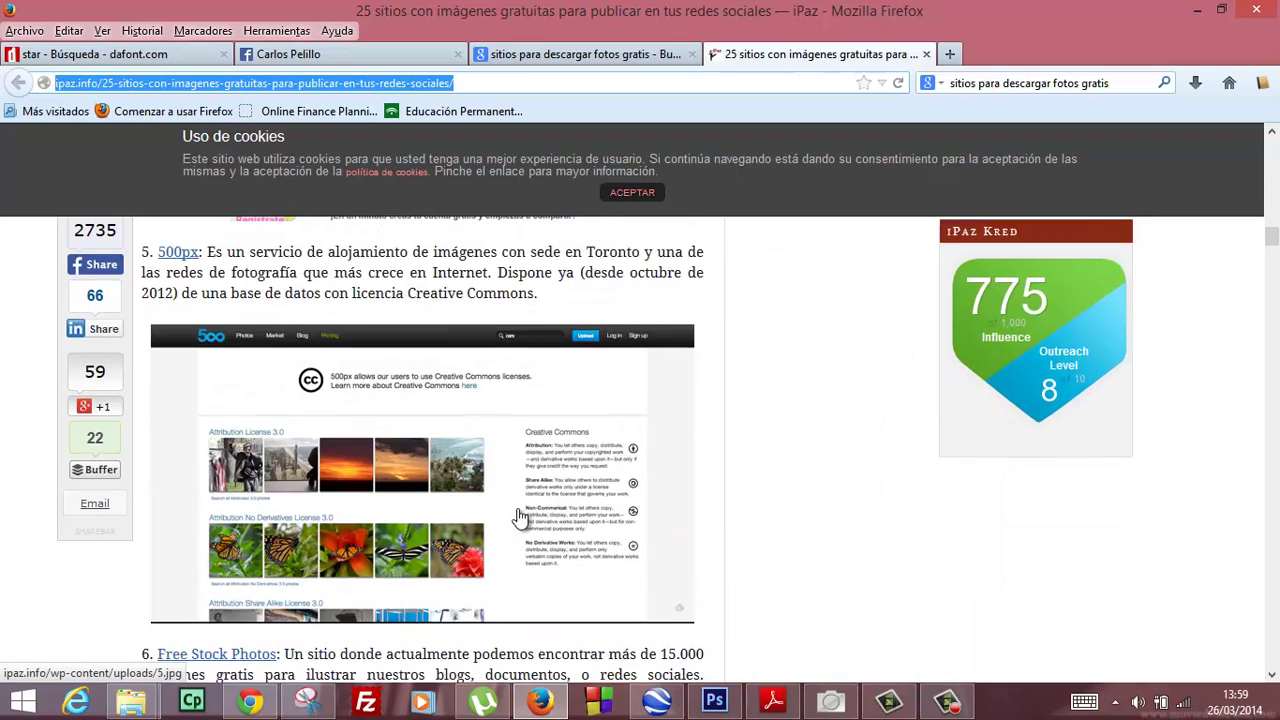
scroll(519, 516, down, 2)
scroll(519, 516, down, 1)
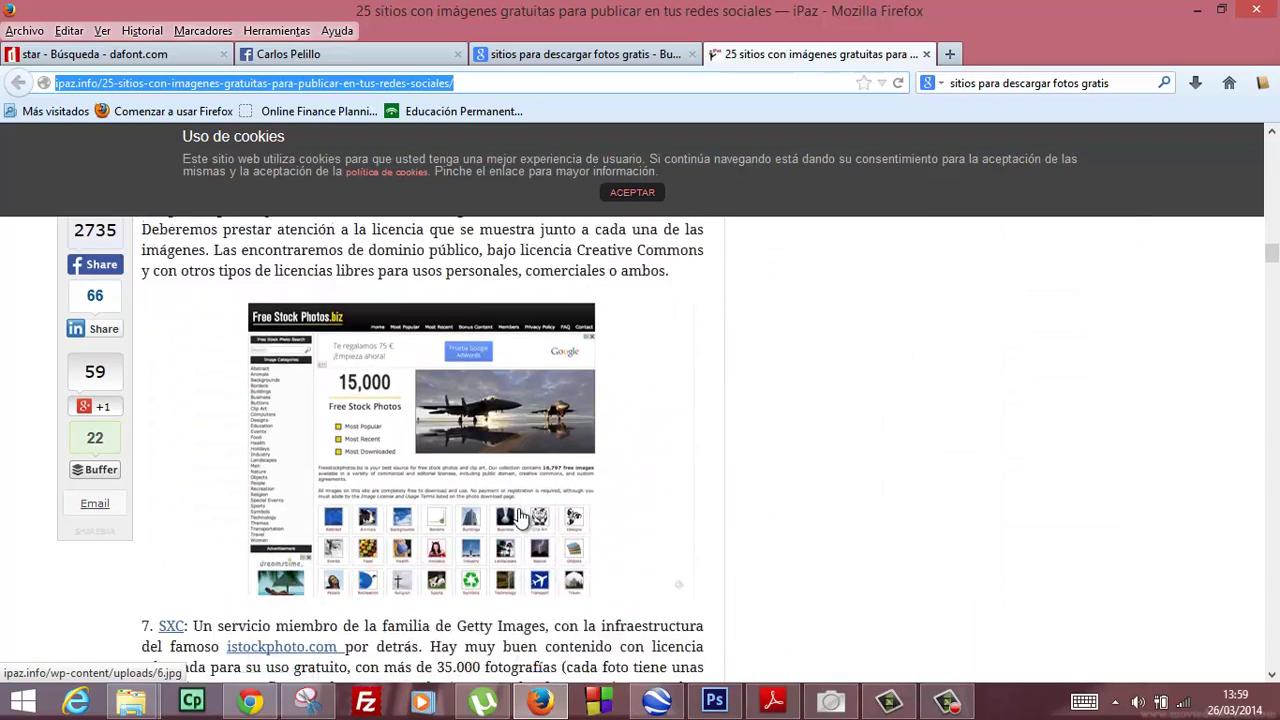
scroll(519, 516, down, 2)
scroll(519, 516, down, 2)
scroll(519, 516, down, 2)
scroll(519, 516, down, 1)
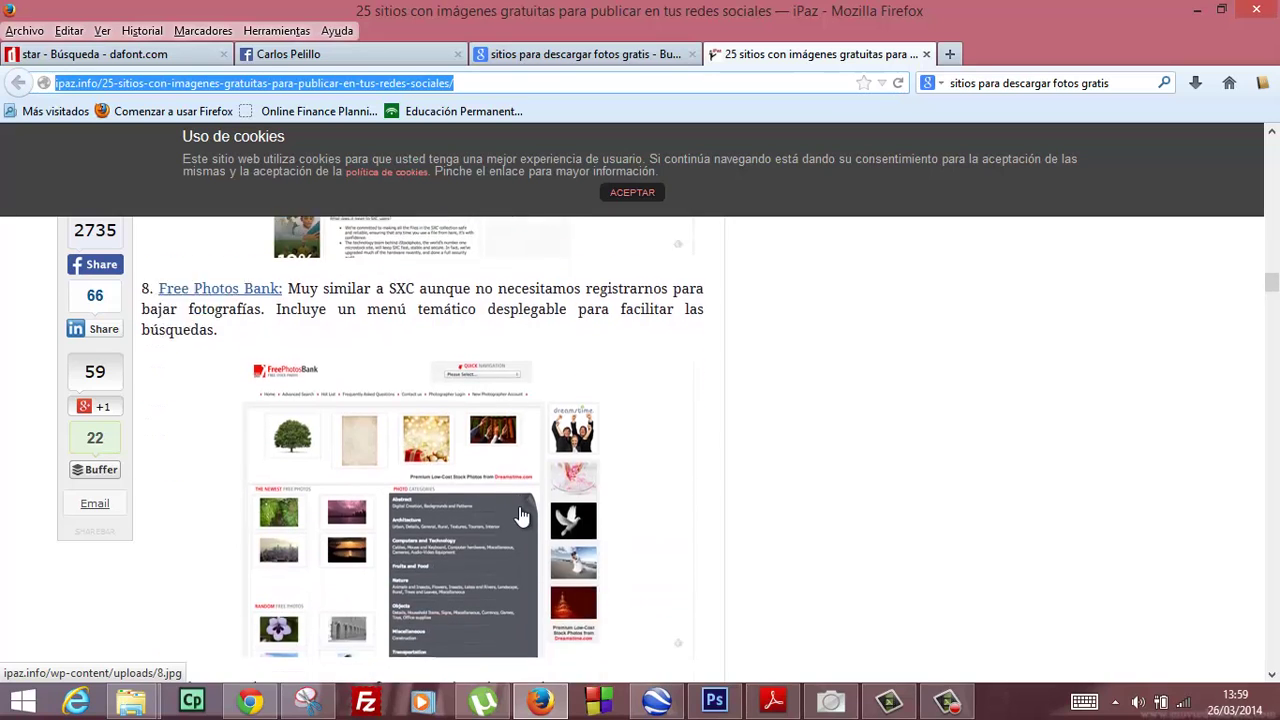
scroll(519, 516, down, 2)
scroll(521, 516, down, 1)
scroll(521, 516, down, 2)
scroll(521, 516, down, 3)
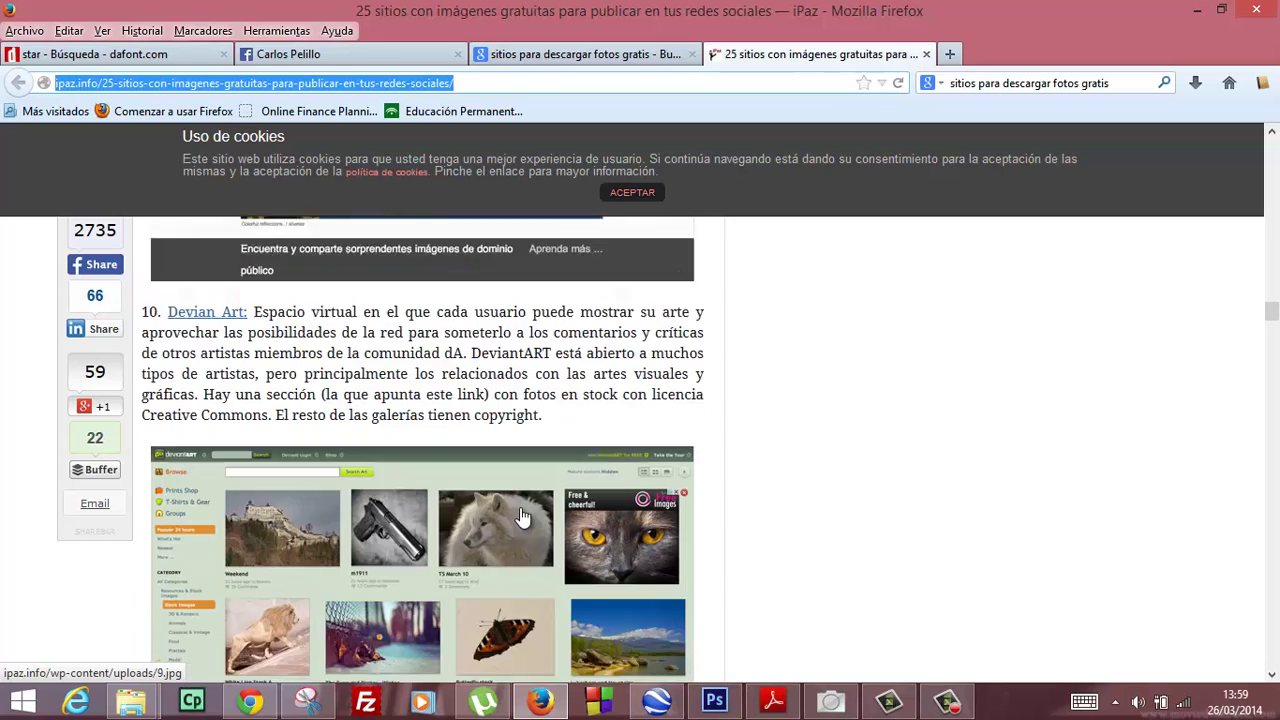
scroll(521, 516, down, 1)
scroll(521, 516, up, 2)
scroll(522, 517, down, 5)
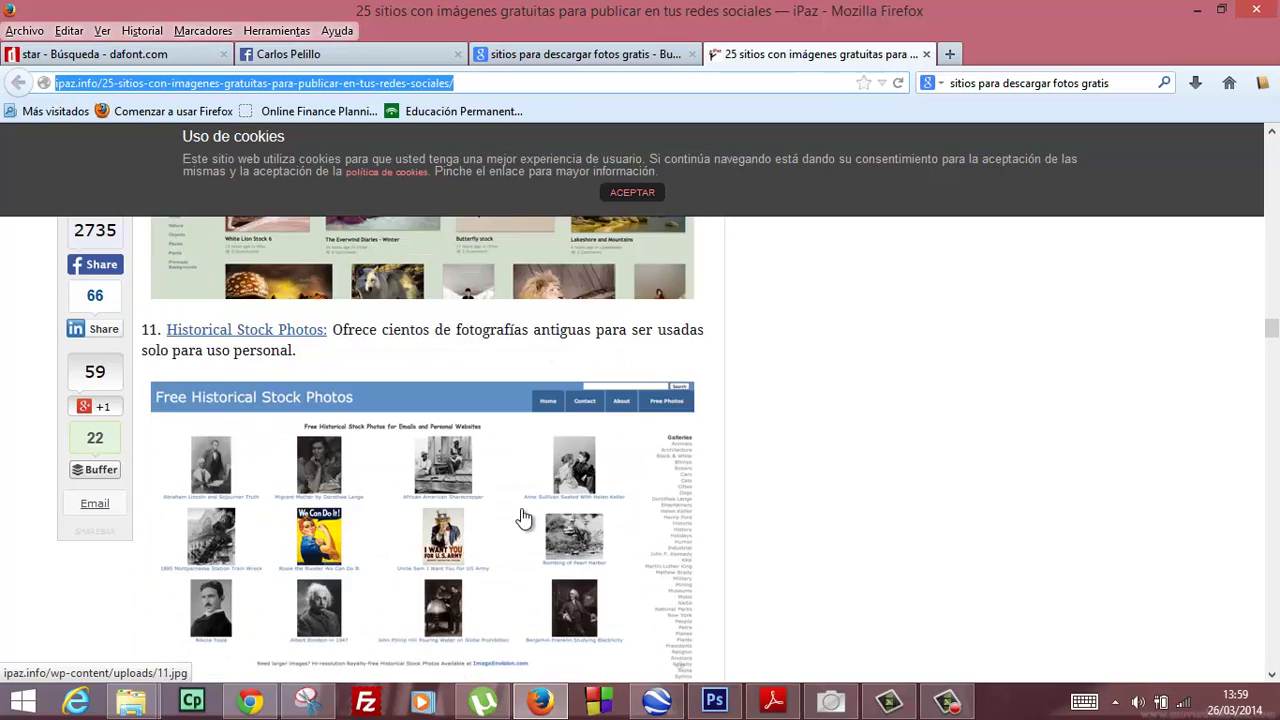
scroll(524, 517, down, 2)
scroll(524, 516, down, 2)
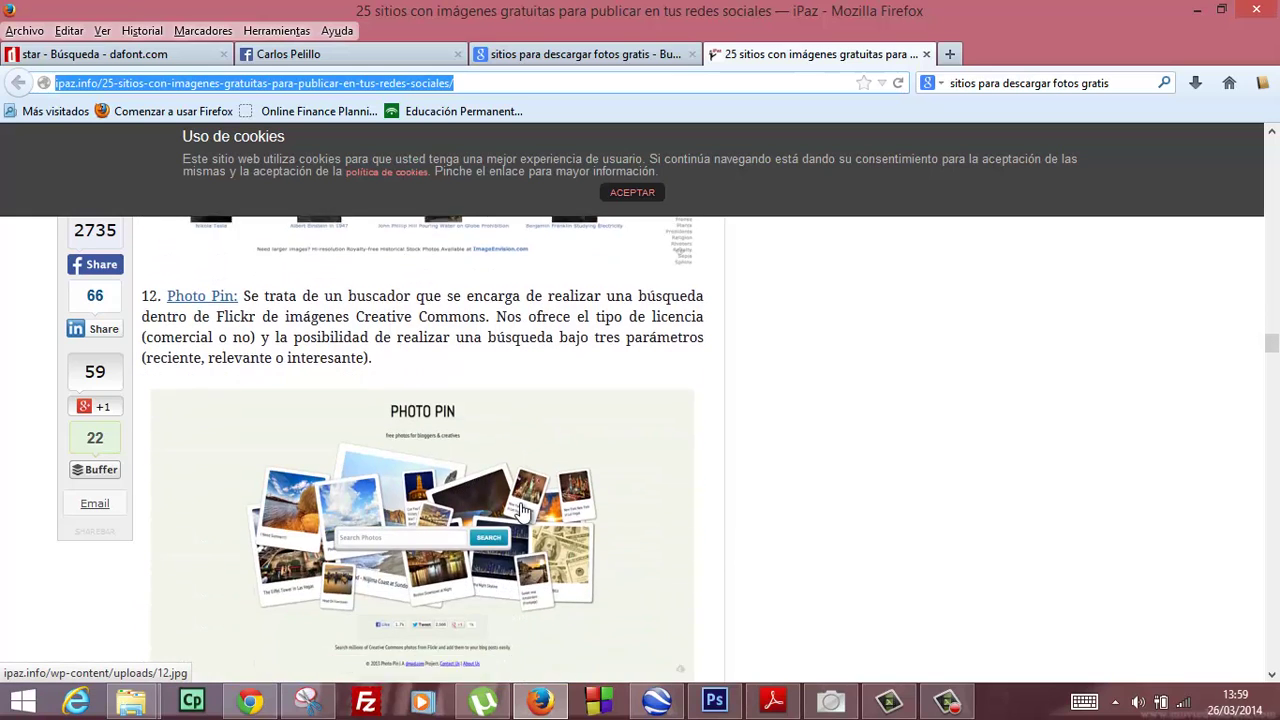
scroll(524, 512, down, 3)
scroll(522, 510, down, 1)
scroll(522, 510, down, 1)
scroll(522, 510, down, 2)
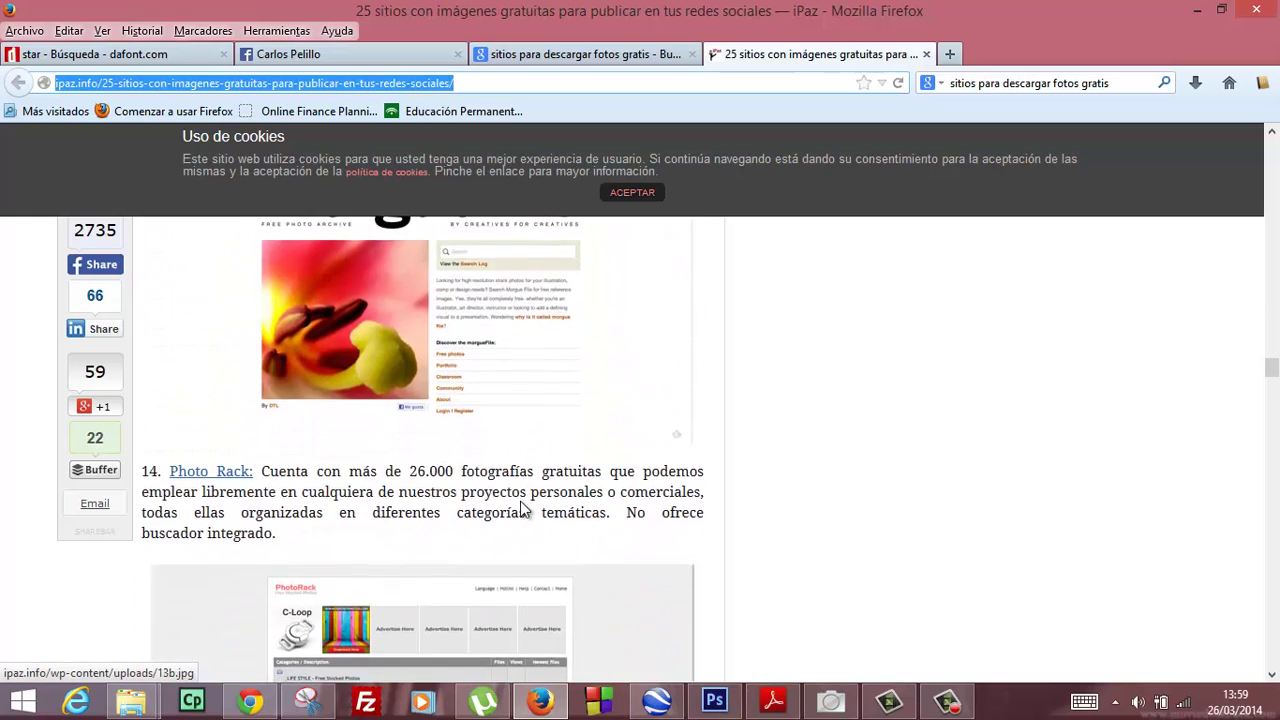
scroll(522, 508, down, 2)
scroll(522, 508, down, 1)
scroll(523, 509, down, 2)
scroll(524, 509, down, 2)
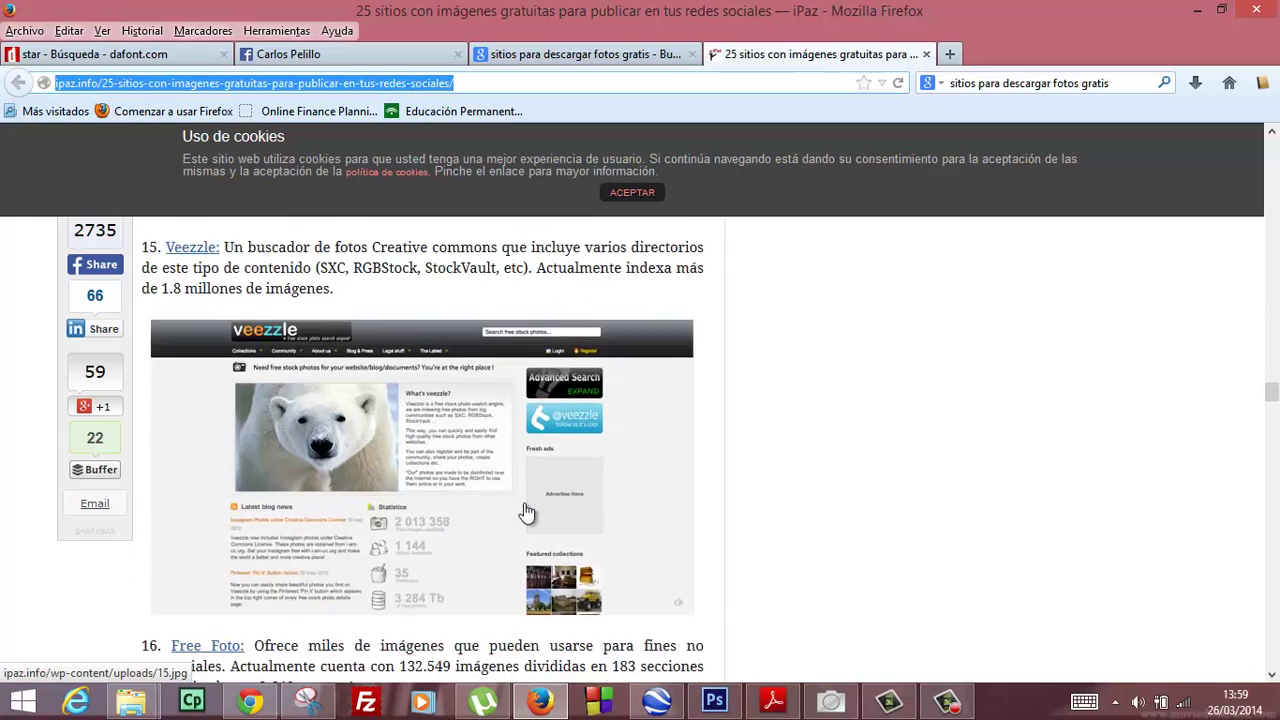
scroll(527, 510, down, 3)
scroll(527, 510, down, 3)
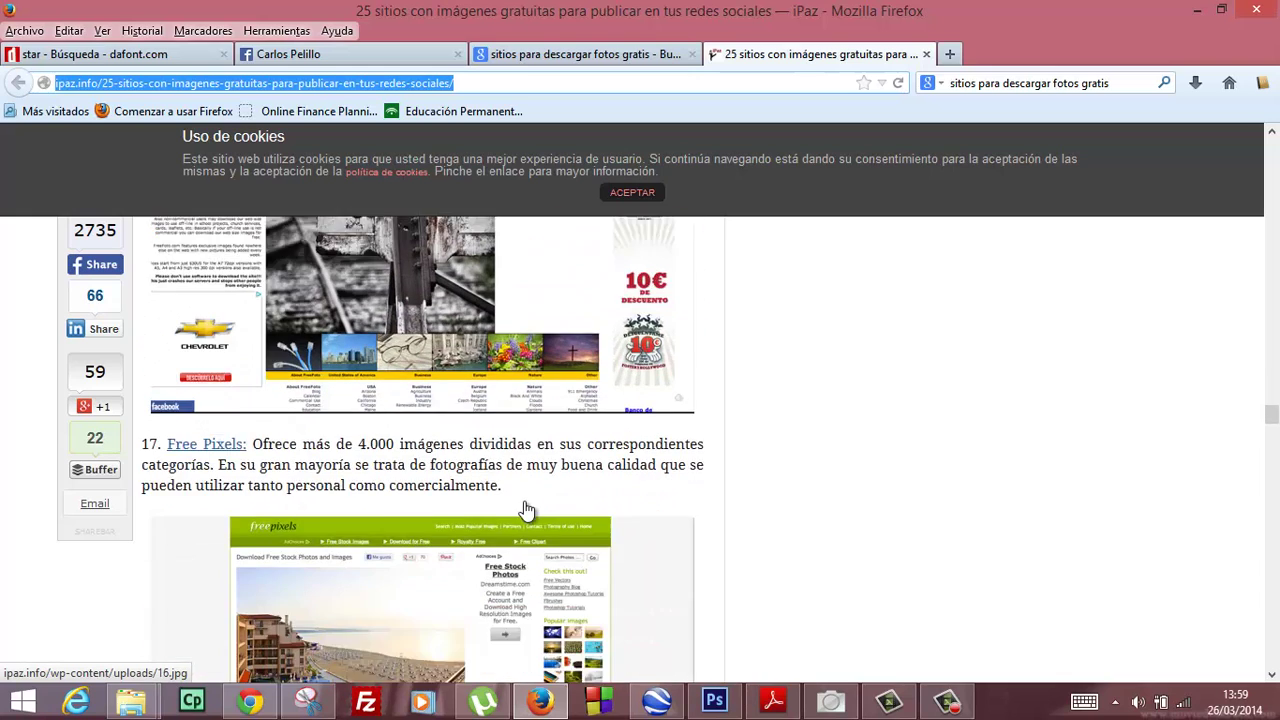
scroll(527, 511, down, 2)
scroll(527, 512, up, 1)
scroll(527, 512, down, 4)
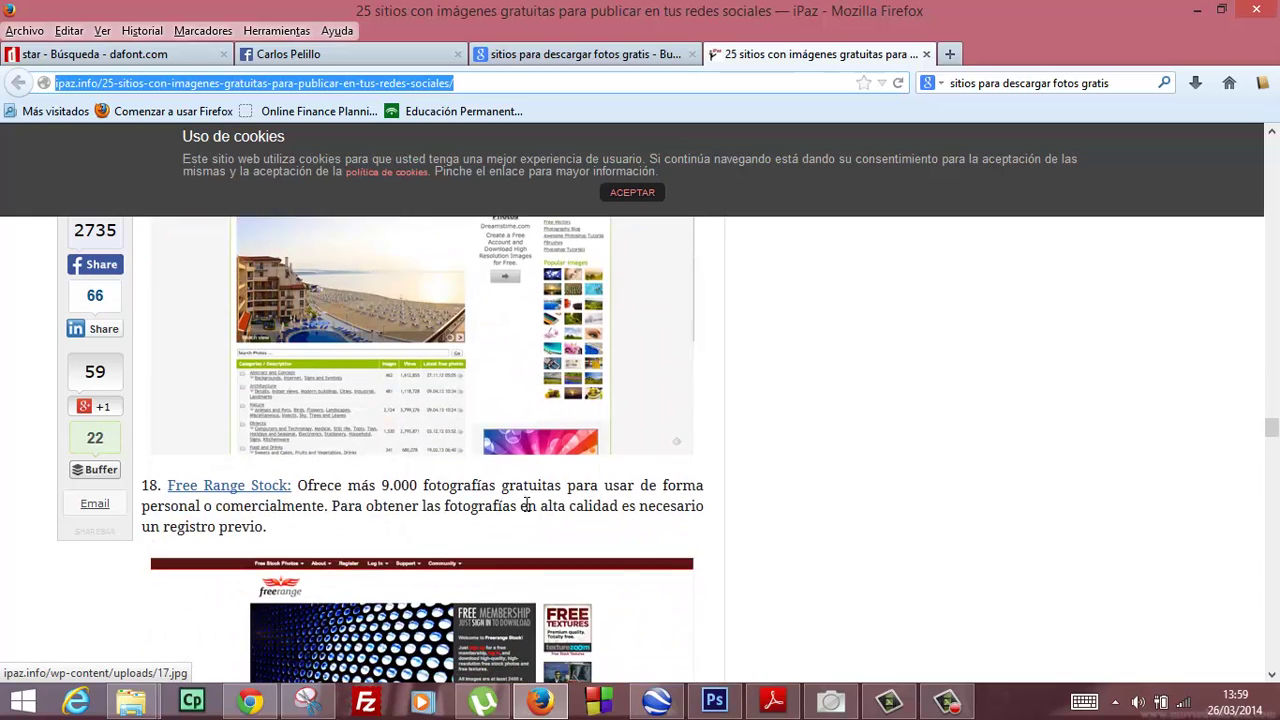
scroll(527, 512, down, 4)
scroll(527, 512, up, 1)
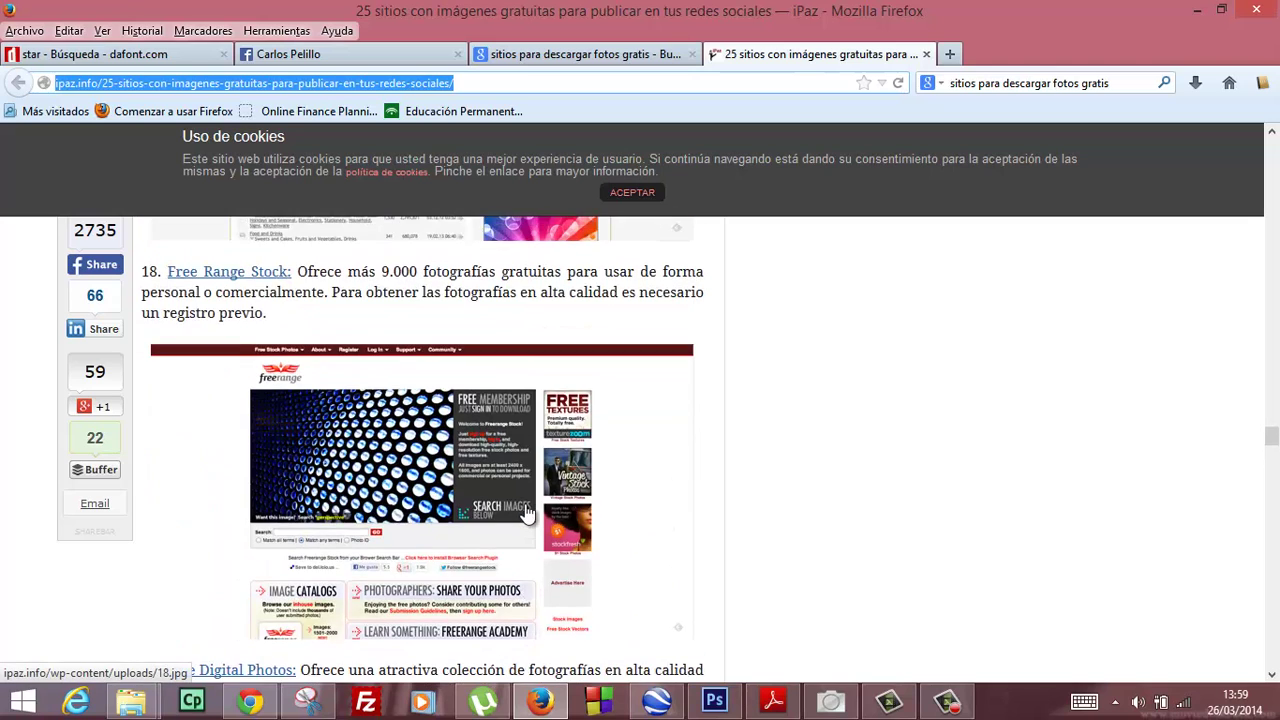
scroll(527, 512, down, 4)
scroll(527, 512, down, 2)
scroll(527, 512, down, 2)
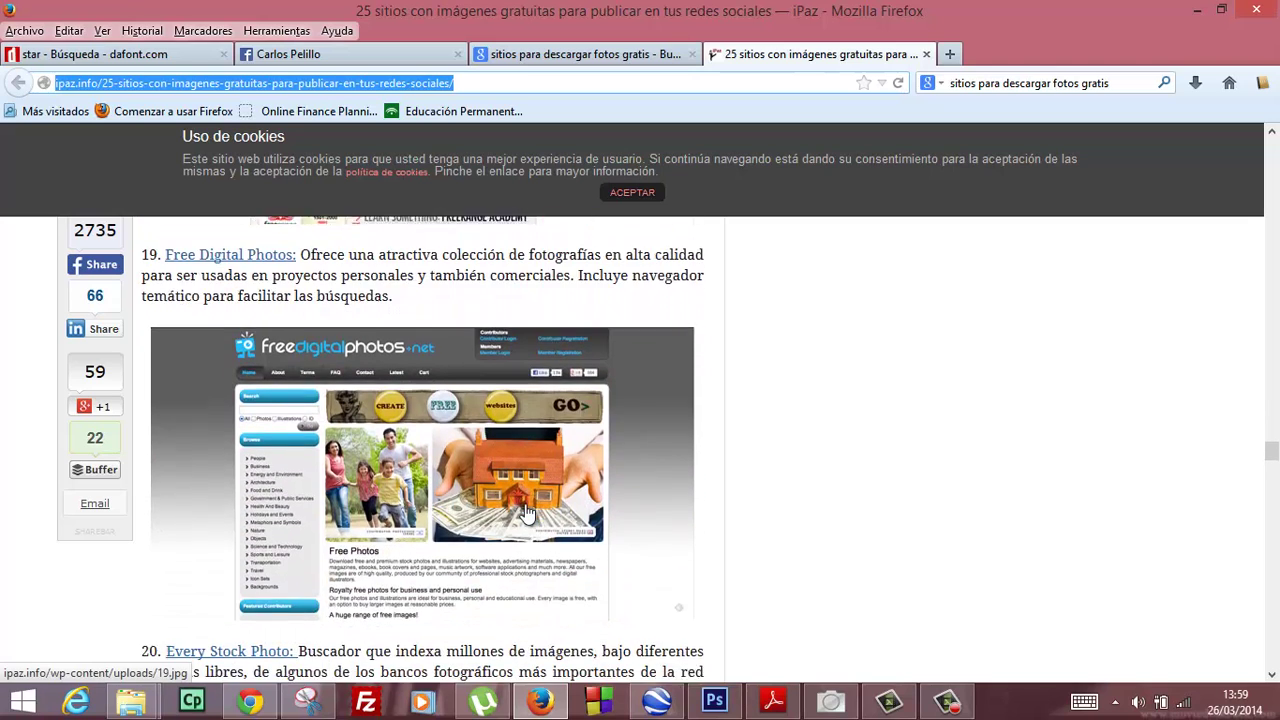
scroll(527, 511, down, 3)
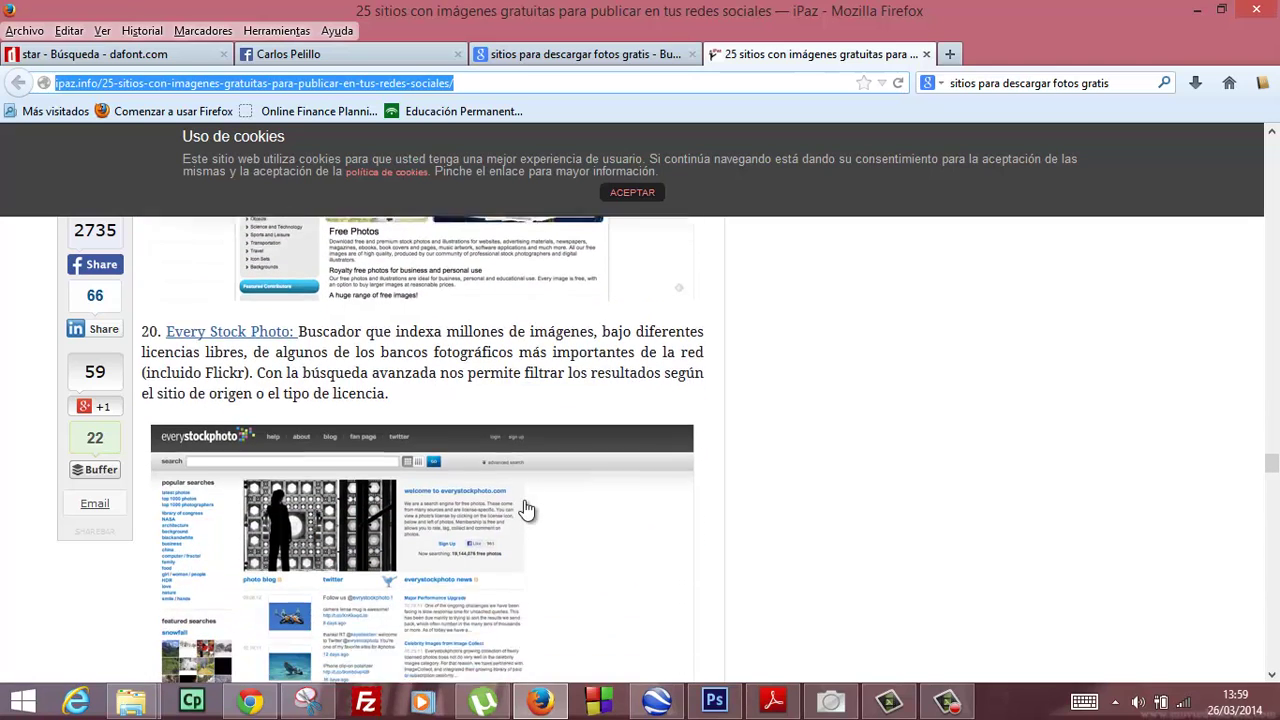
scroll(525, 502, down, 1)
scroll(525, 502, down, 2)
scroll(523, 498, down, 2)
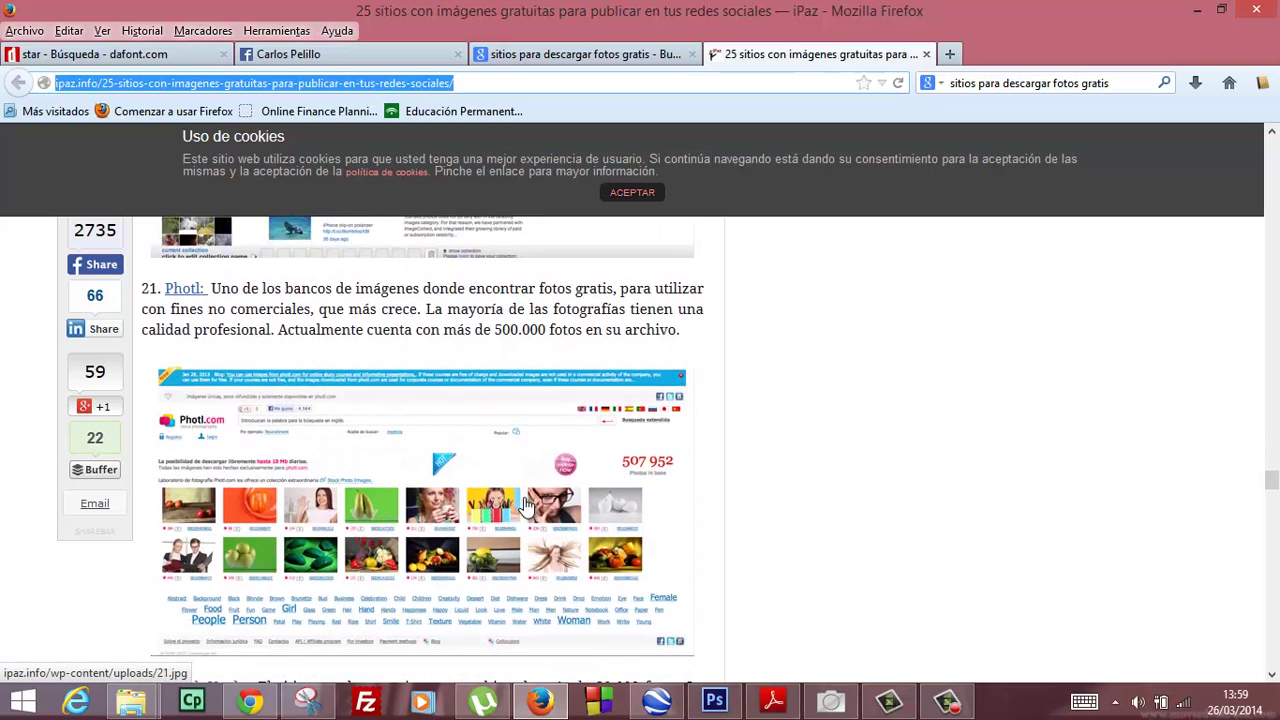
scroll(523, 498, down, 3)
scroll(526, 497, down, 3)
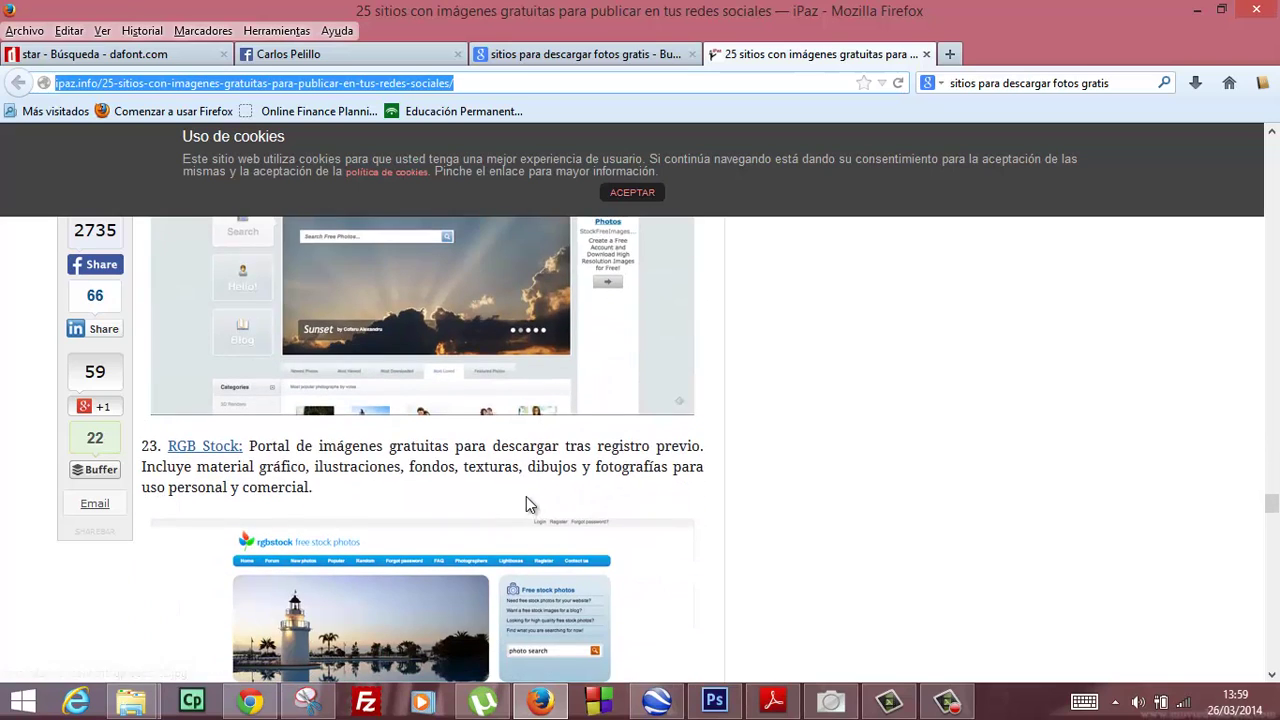
scroll(526, 497, down, 3)
scroll(527, 500, down, 2)
scroll(528, 508, down, 1)
scroll(528, 508, down, 3)
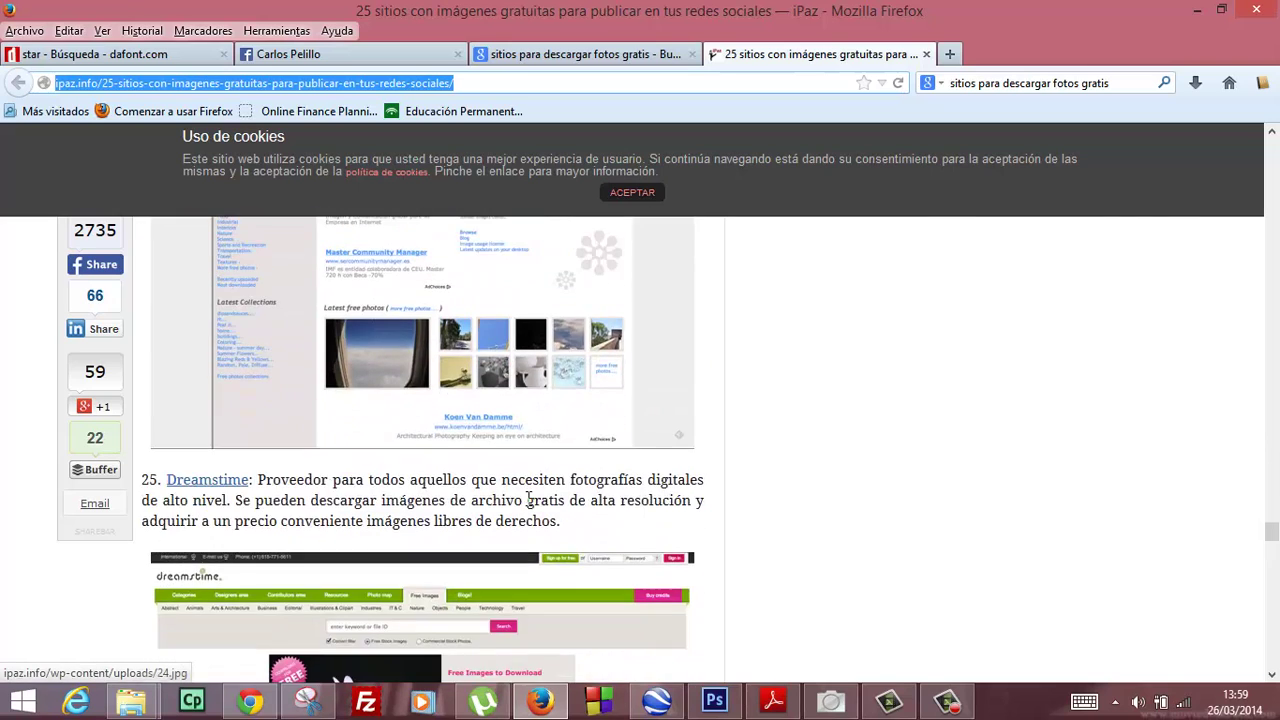
scroll(528, 508, down, 1)
scroll(530, 507, down, 3)
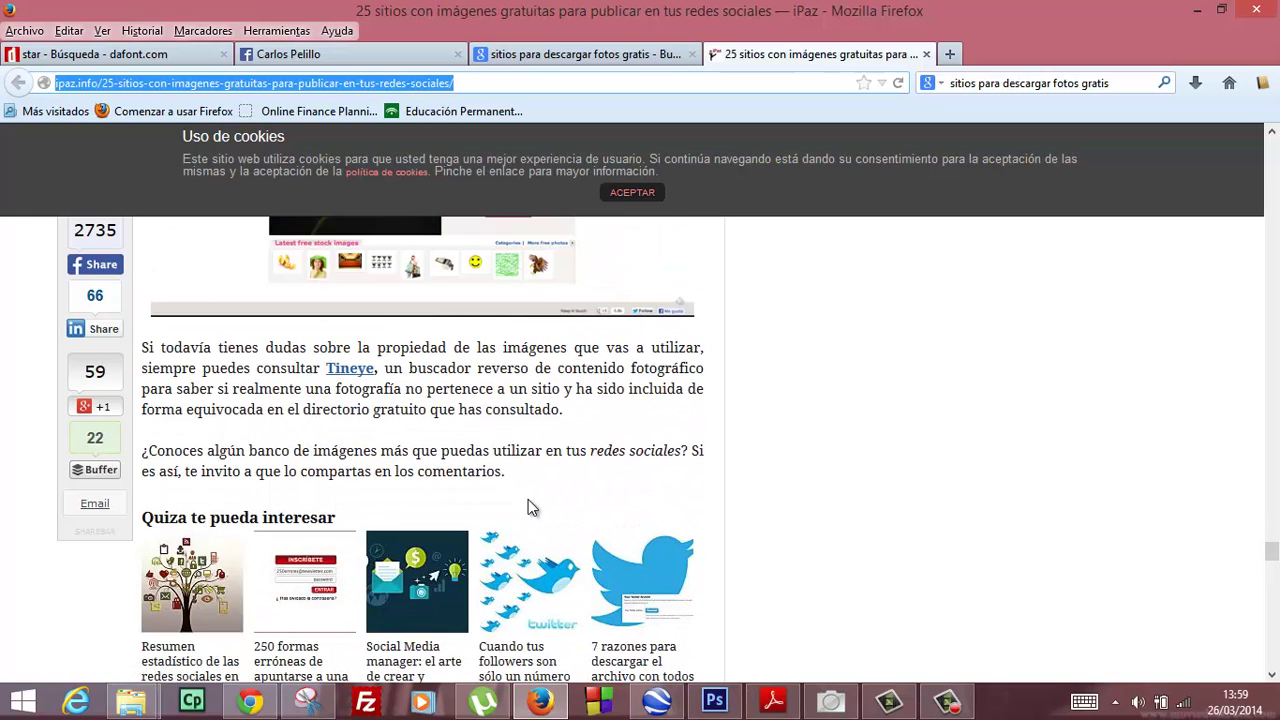
scroll(528, 500, down, 2)
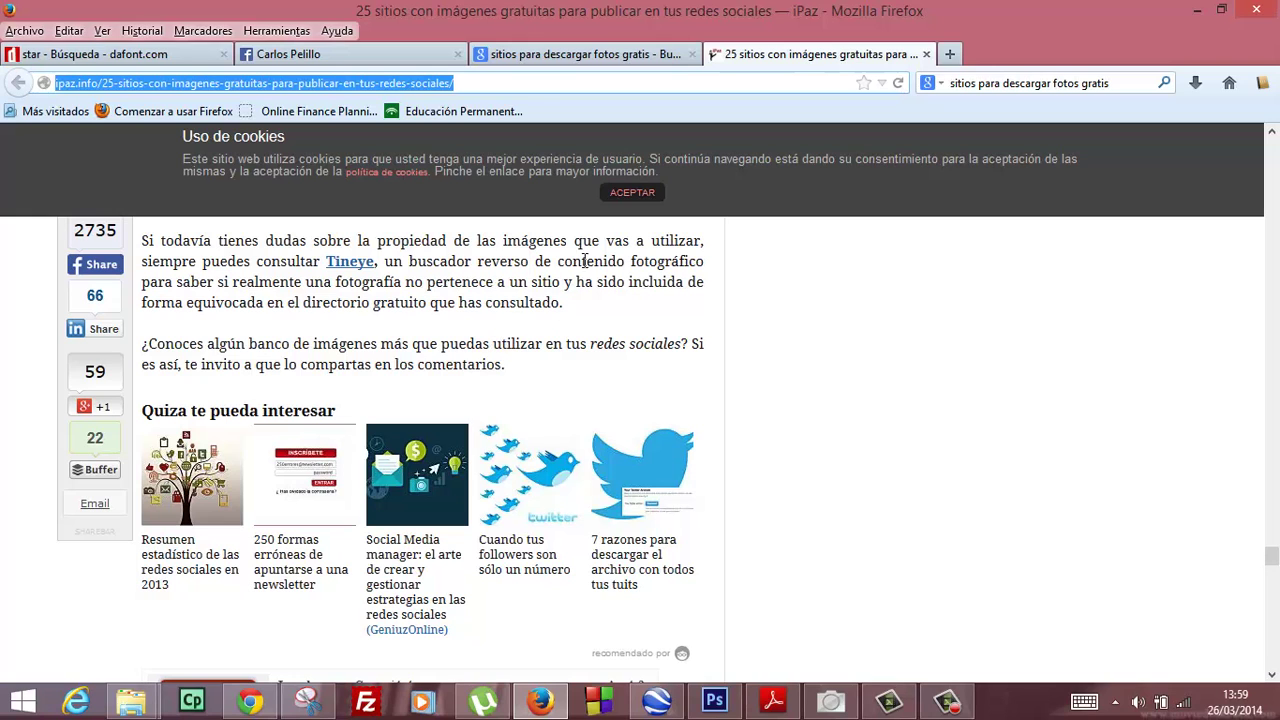
Step: Search 'flickr cc' in a new tab, open the flickrCC site, and copy its page address
click(950, 54)
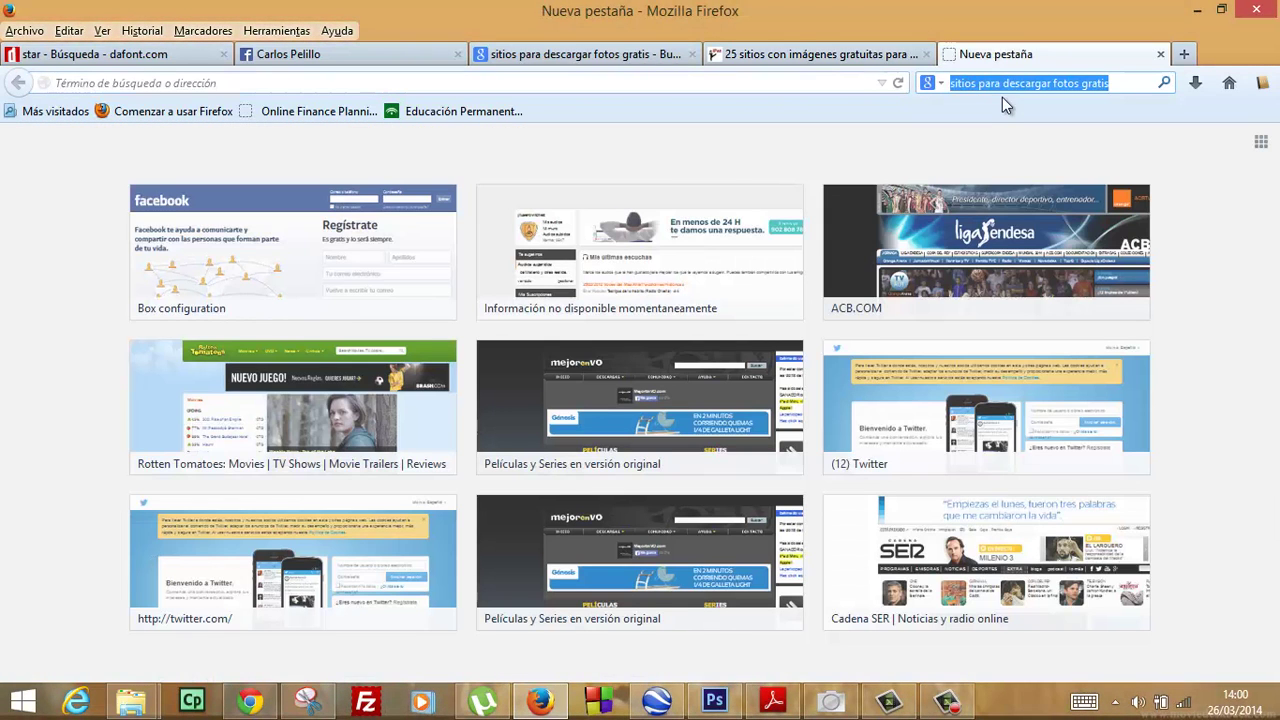
text(flickr cc)
key(Return)
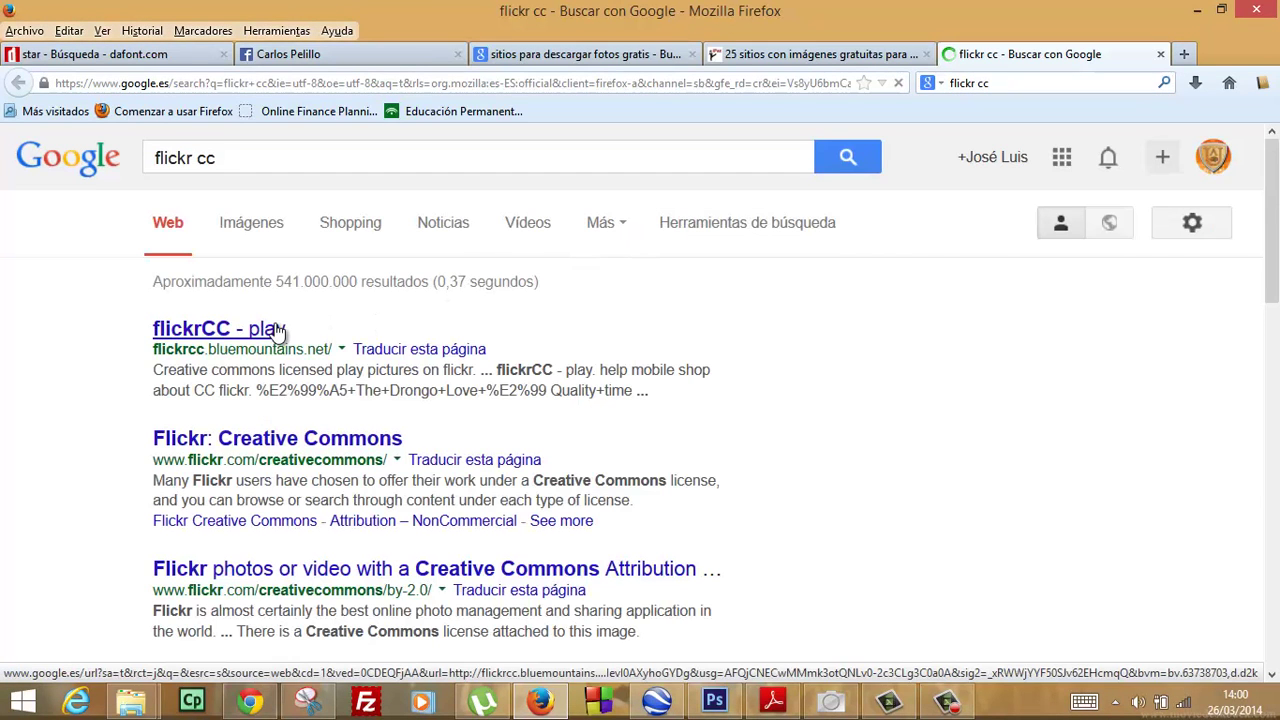
click(278, 329)
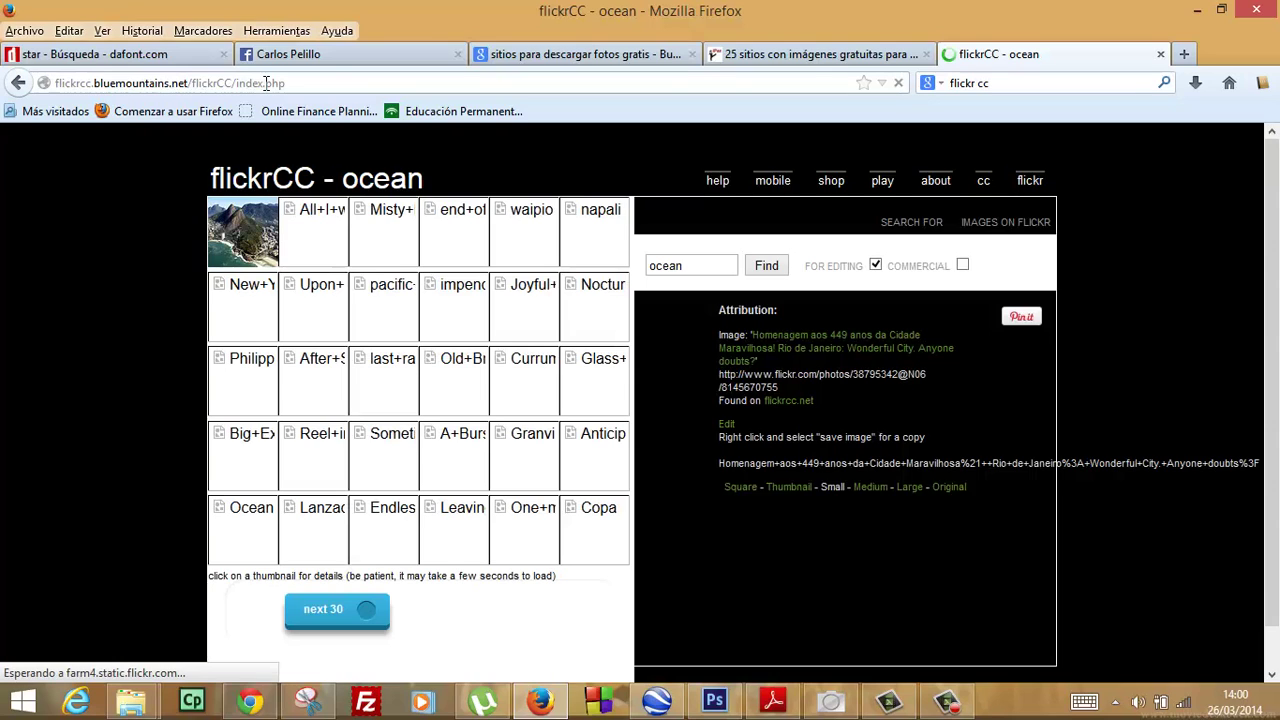
click(266, 83)
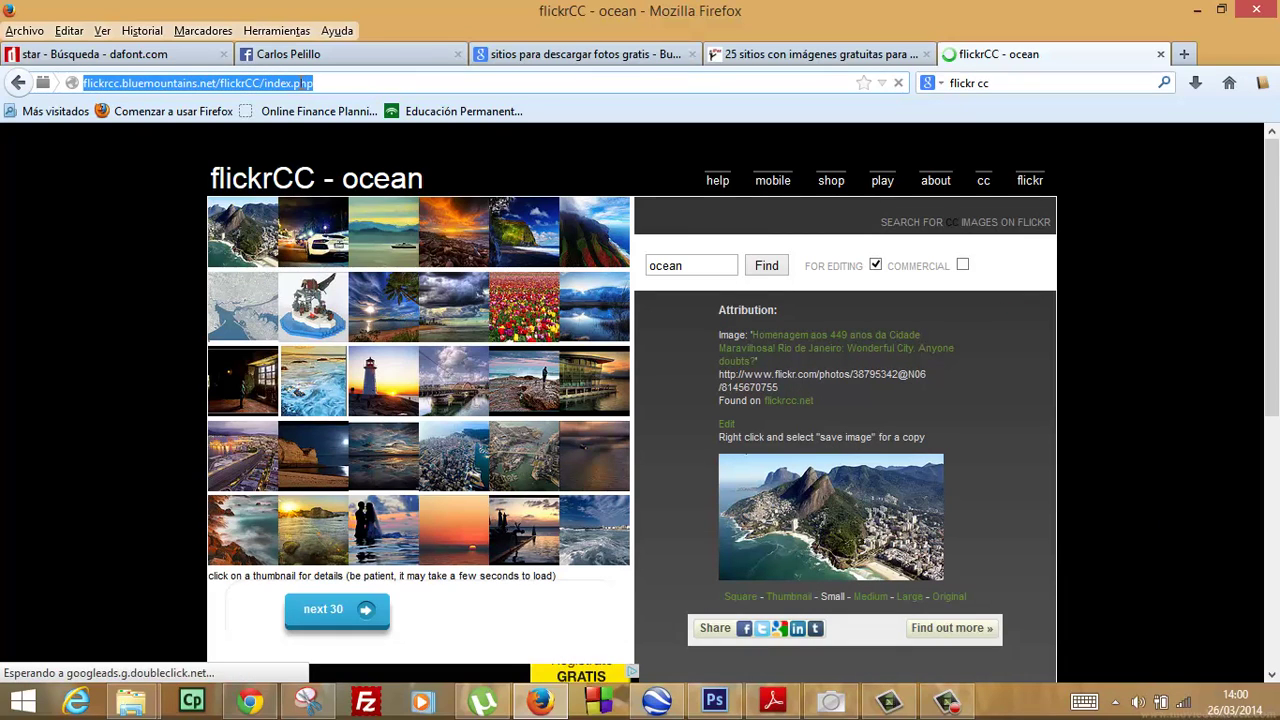
right_click(303, 84)
click(425, 143)
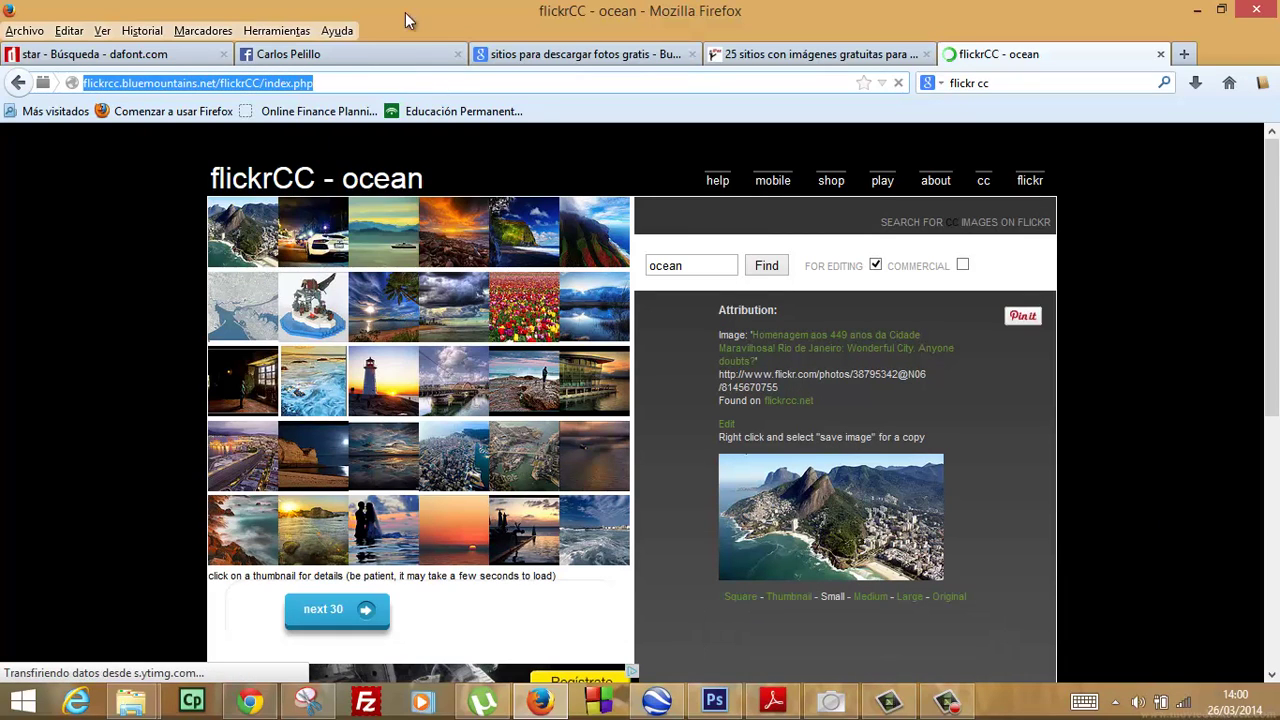
Step: Paste the flickrCC address into the friend's Facebook chat and send it
key(ctrl+2)
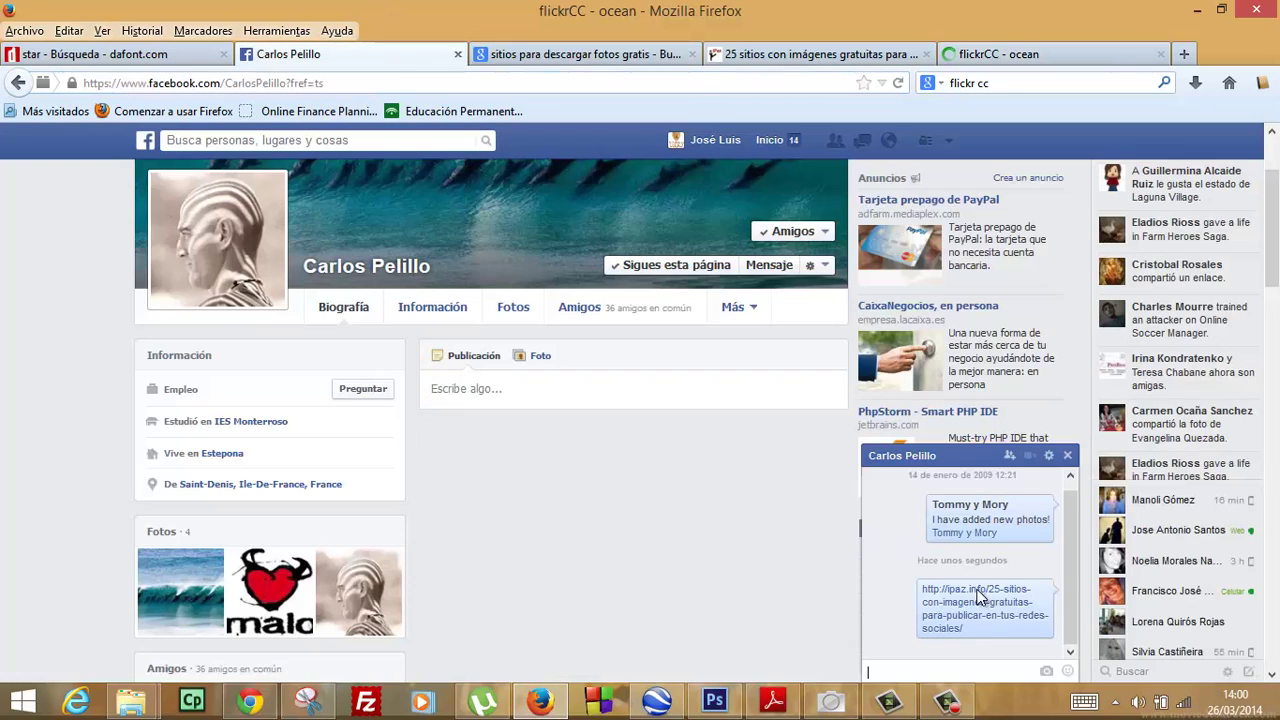
click(955, 666)
text(http://flickrcc.bluemountains.net/flickrCC/index.php)
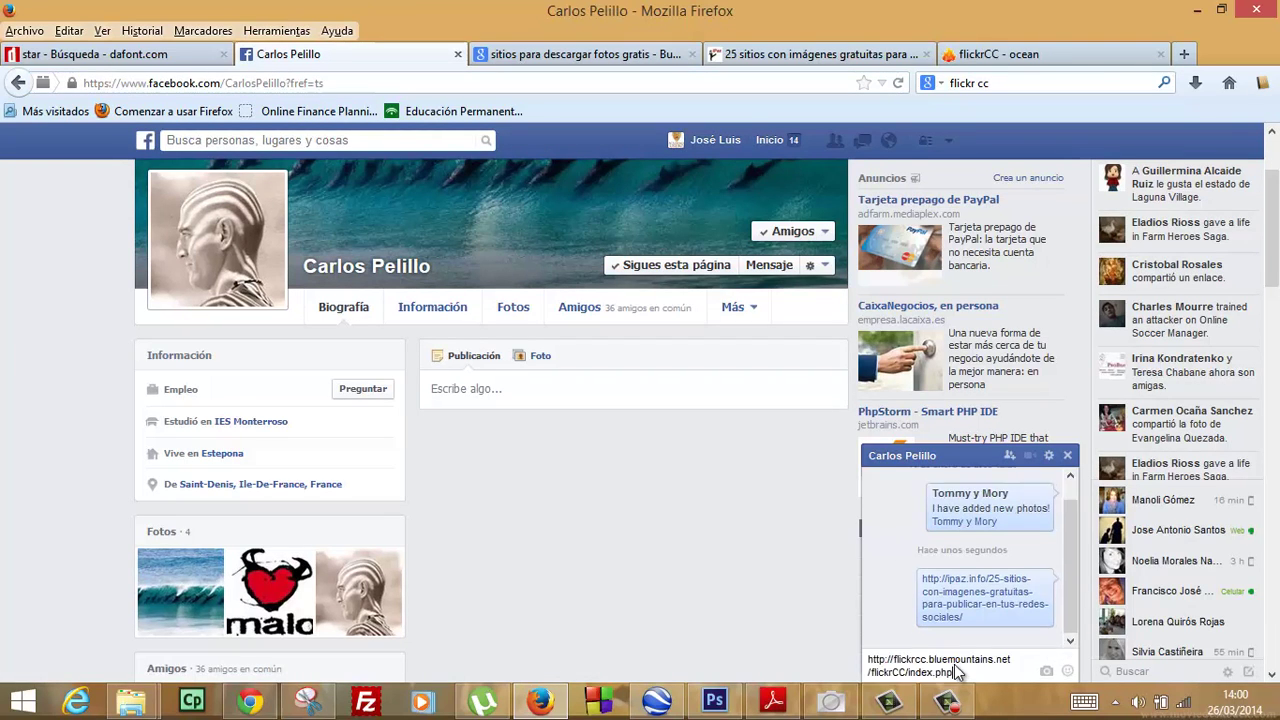
key(Return)
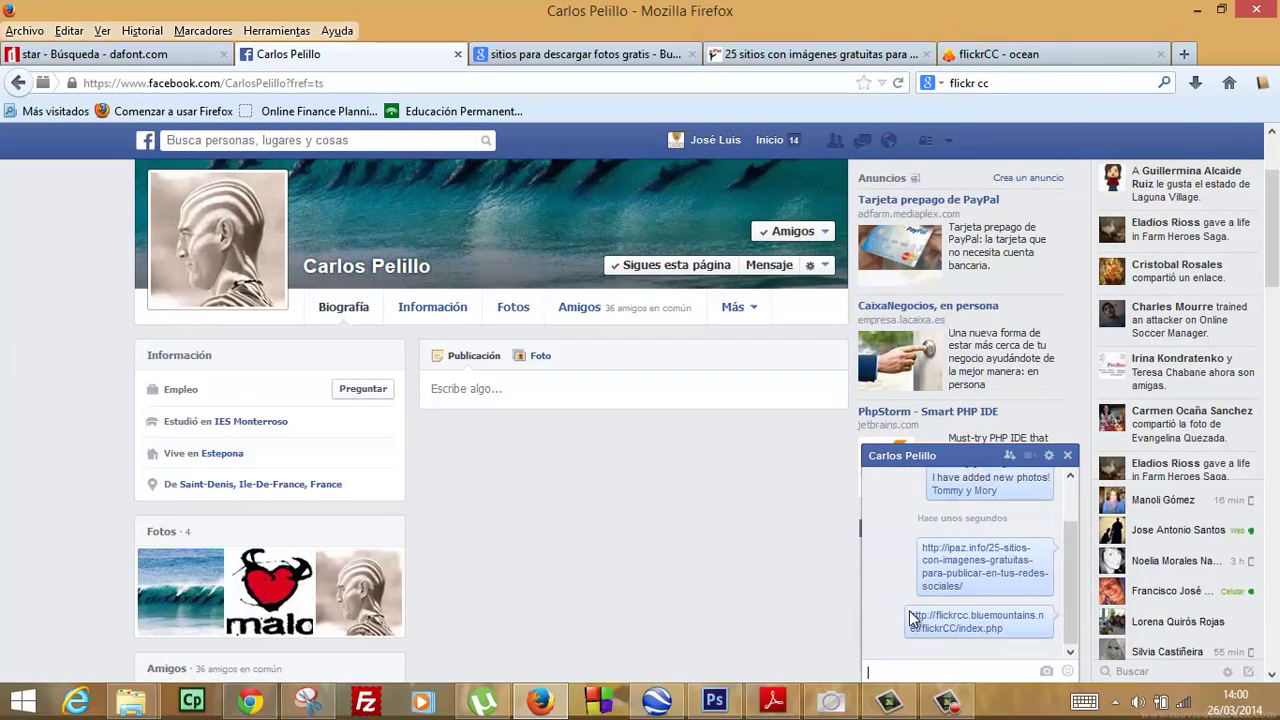
click(946, 700)
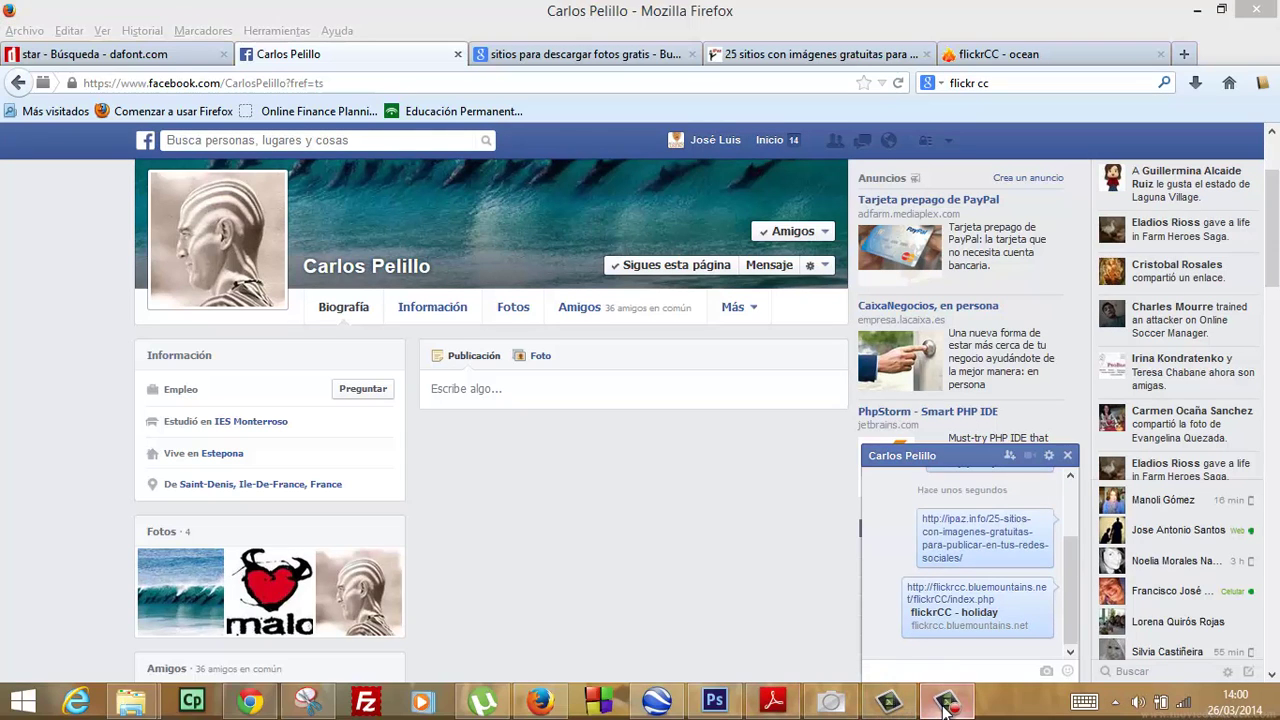
Step: Return to the iPaz '25 sitios con imágenes gratuitas' tab and scroll back to the article title
click(1018, 54)
click(815, 54)
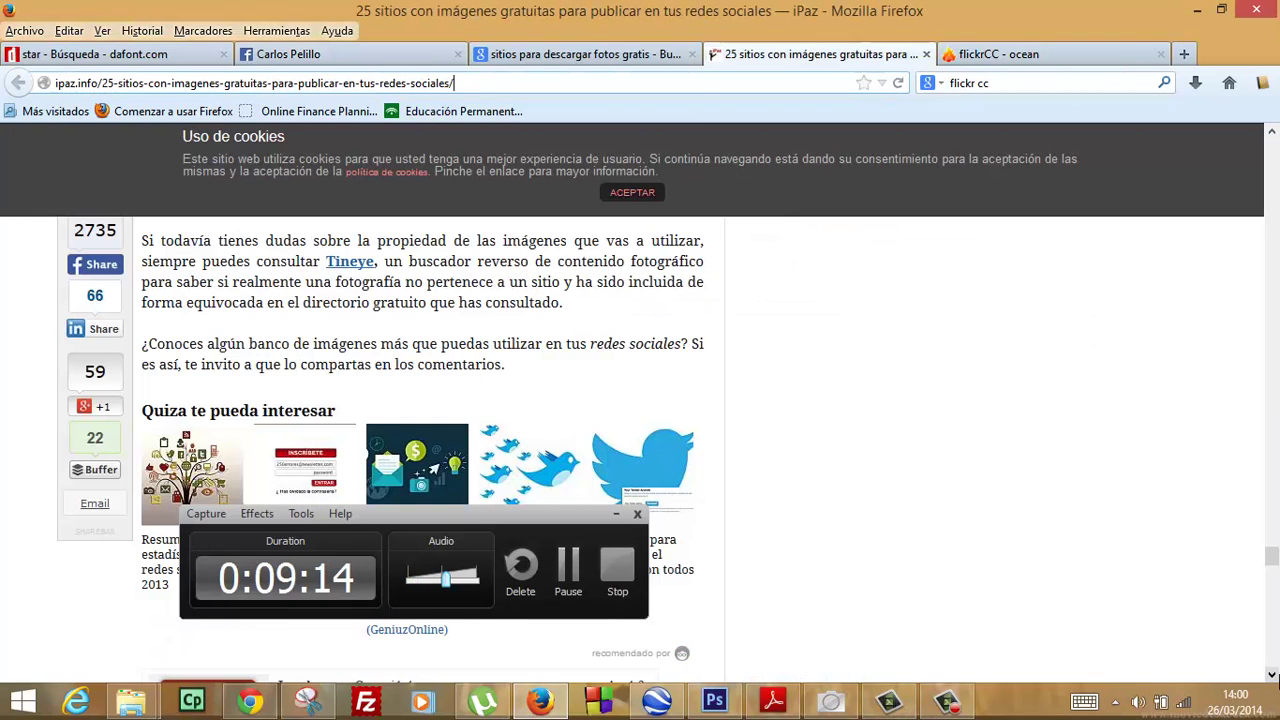
mouse_move(1270, 557)
mouse_down()
mouse_move(1257, 273)
mouse_move(1225, 104)
mouse_up()
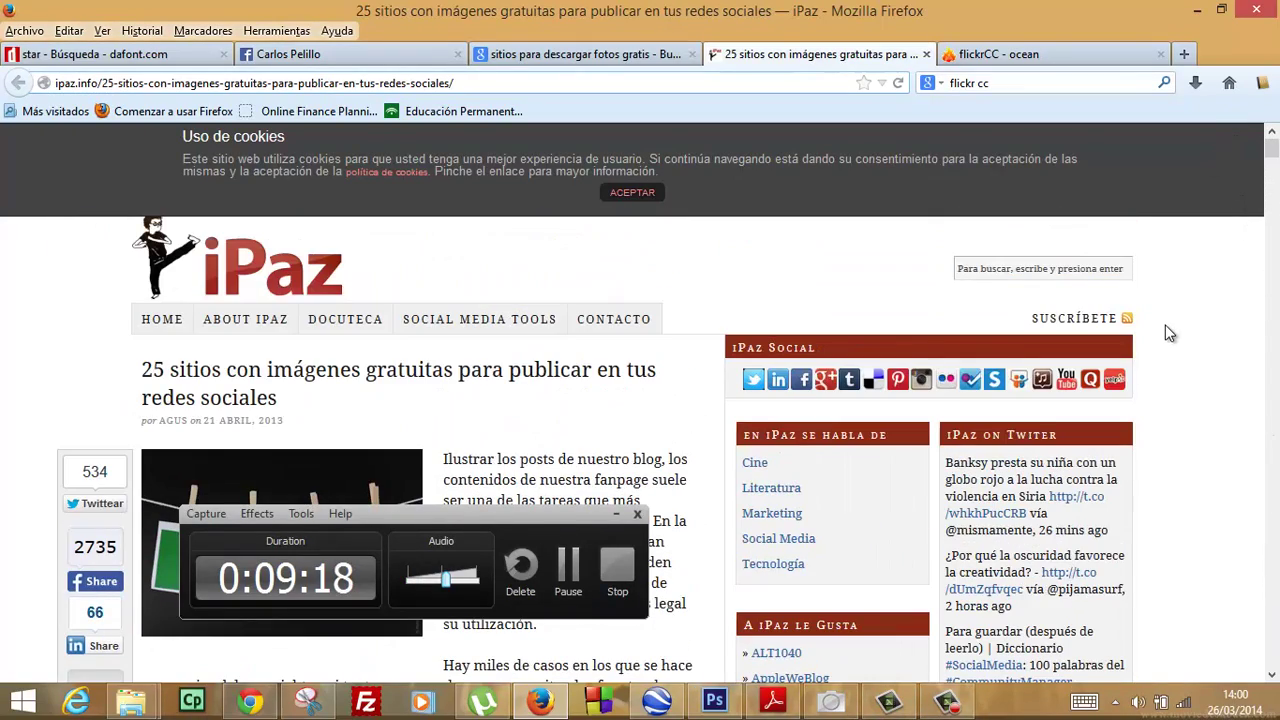